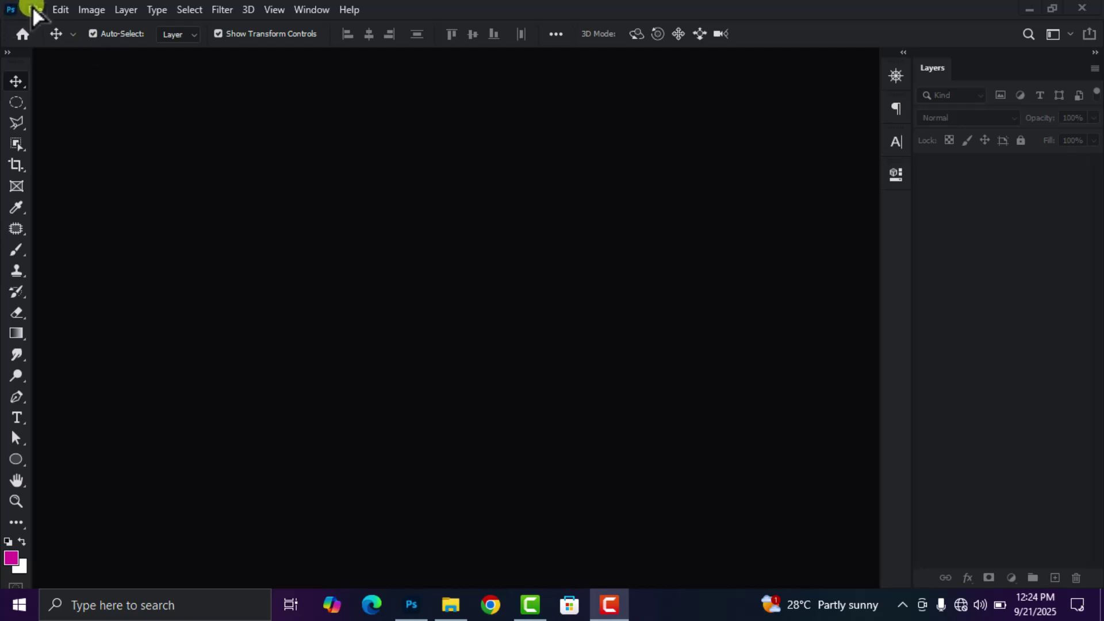
Step: Start a new document and name it "social media flyer"
click(40, 26)
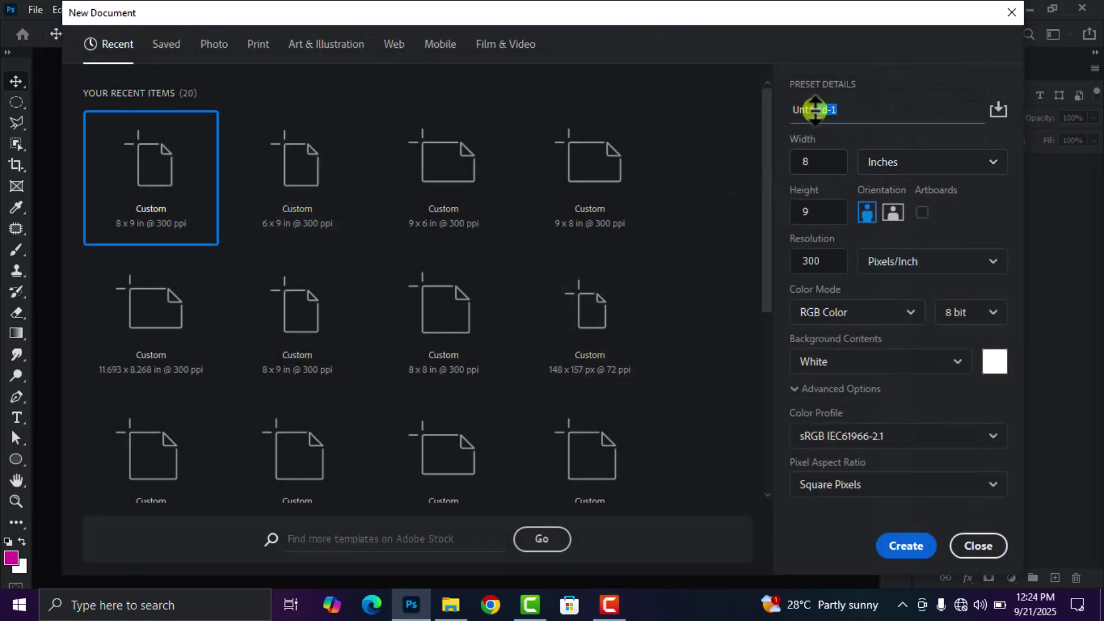
drag(838, 109, 796, 109)
text(social)
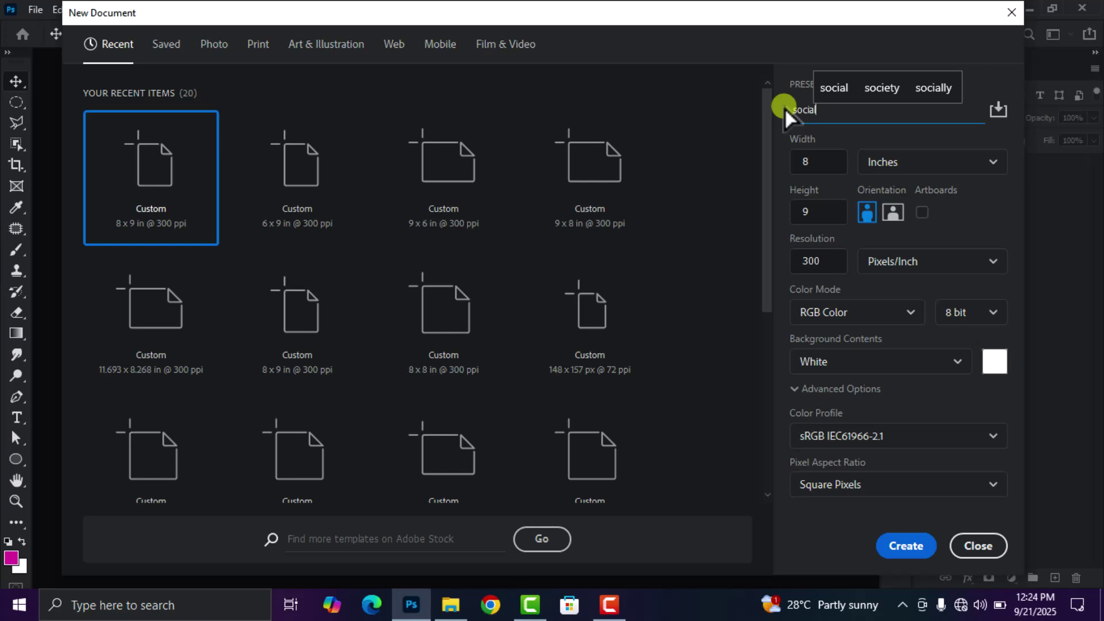
text( medi)
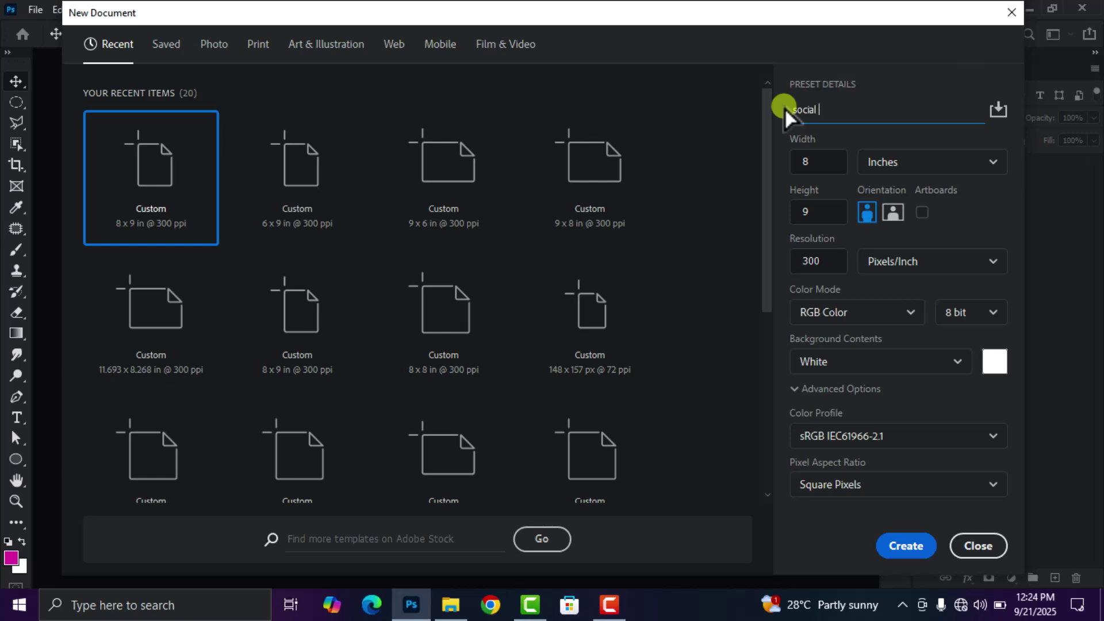
text(a flyer)
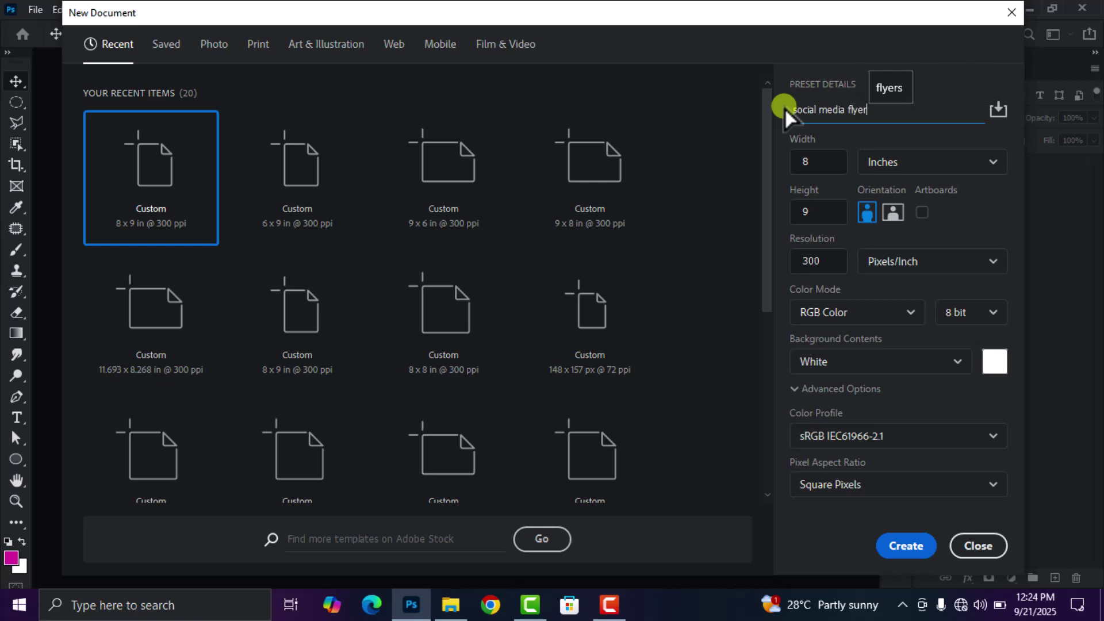
Step: Create the document 8 inches wide and 9 inches high at 300 pixels/inch
click(812, 164)
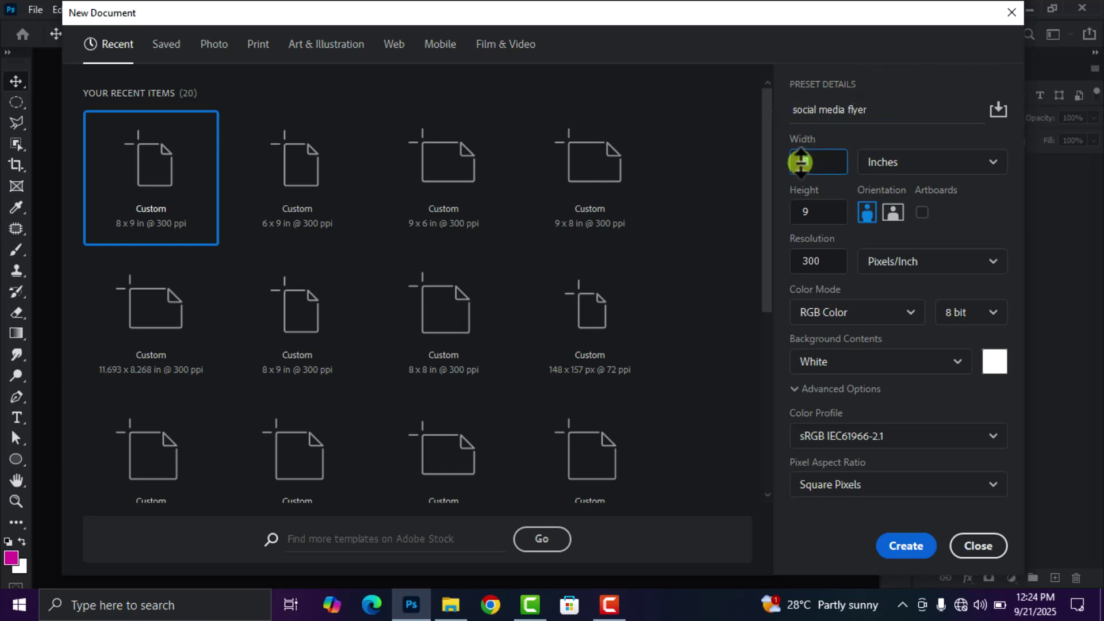
click(795, 213)
click(908, 161)
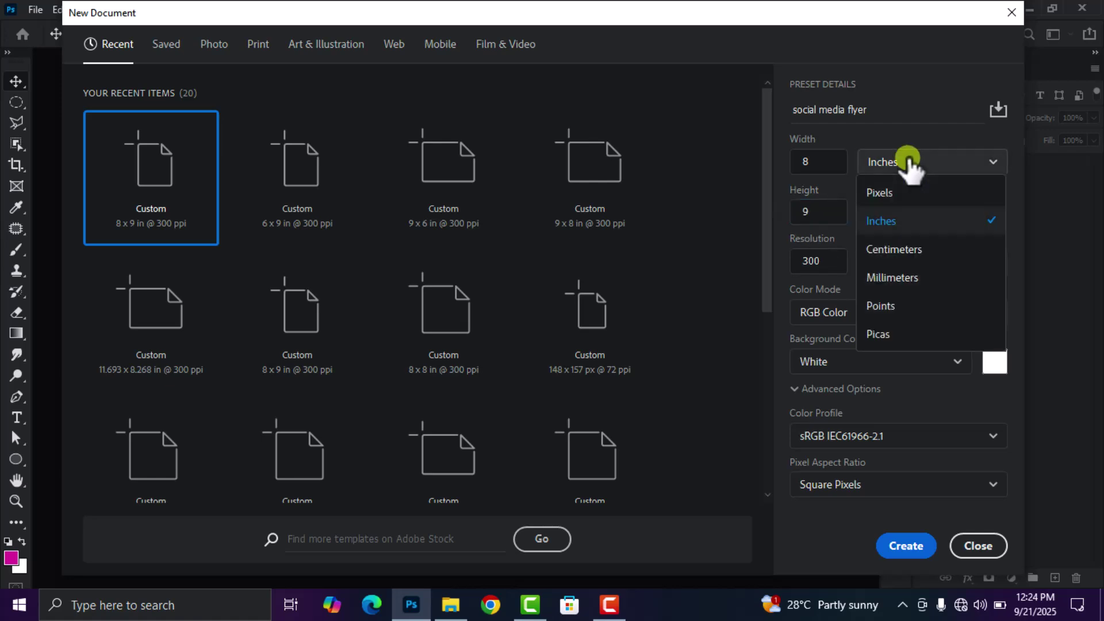
click(893, 219)
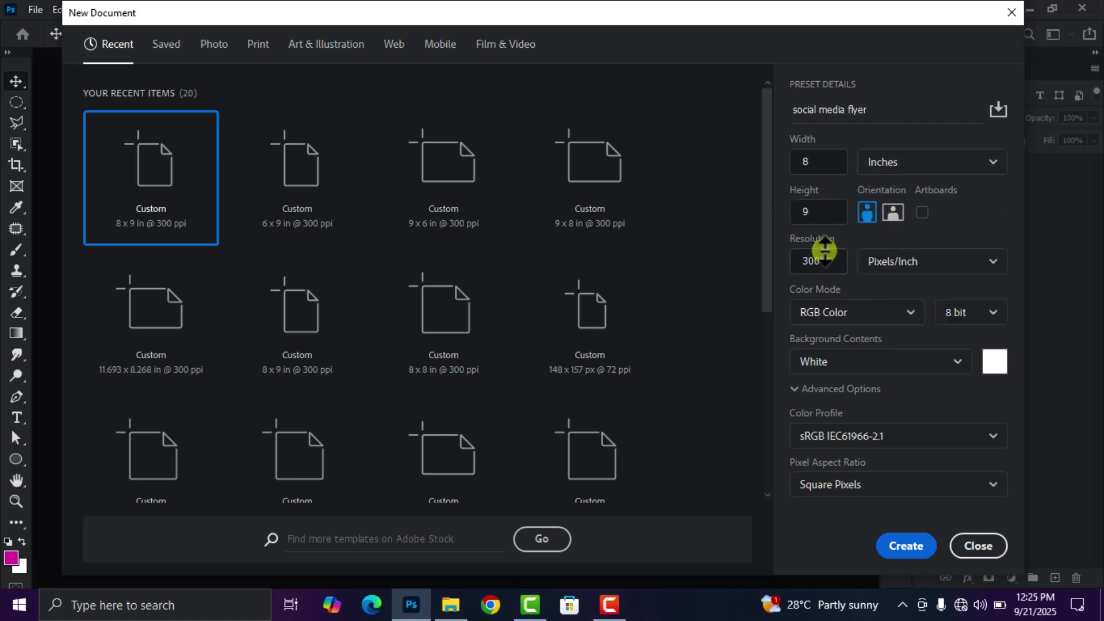
click(819, 259)
click(908, 549)
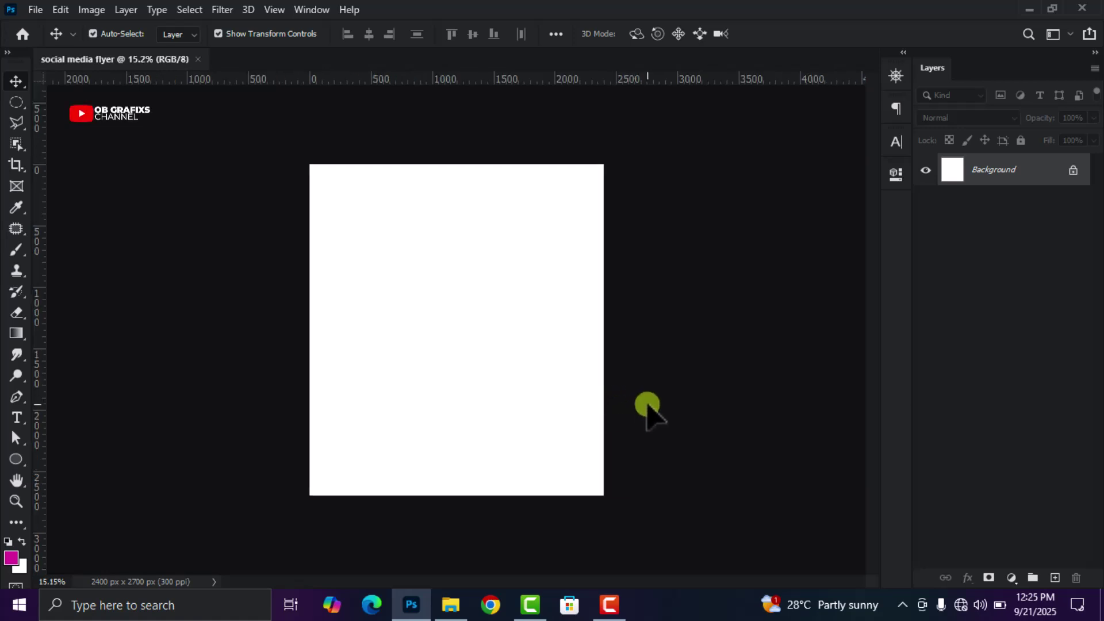
Step: Add two vertical guides to the canvas, at 10% and 90%
click(280, 11)
click(326, 480)
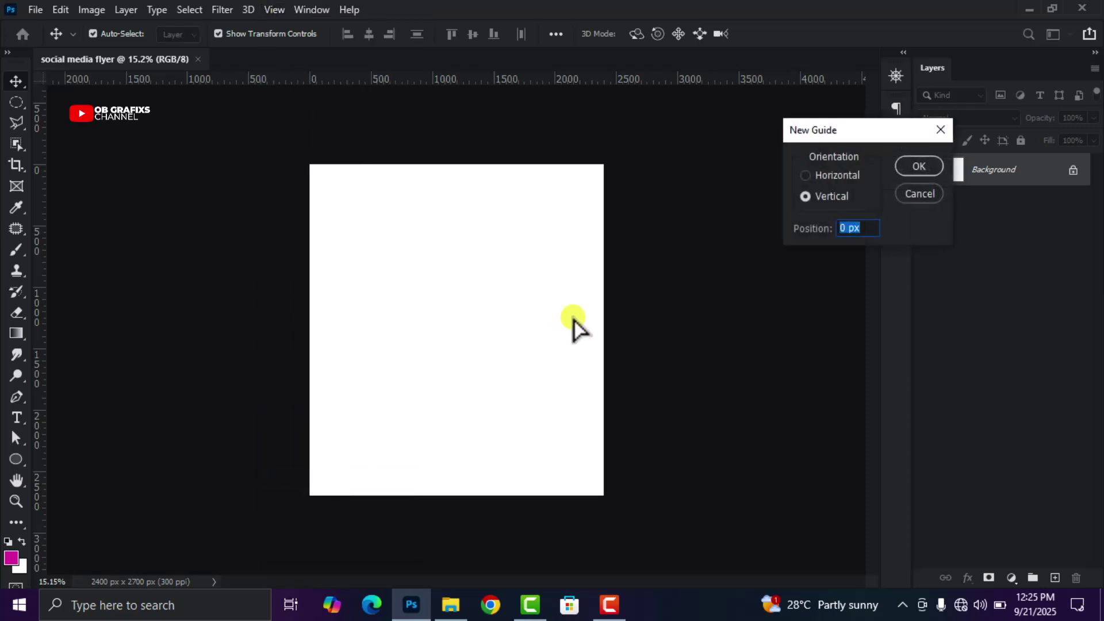
text(10)
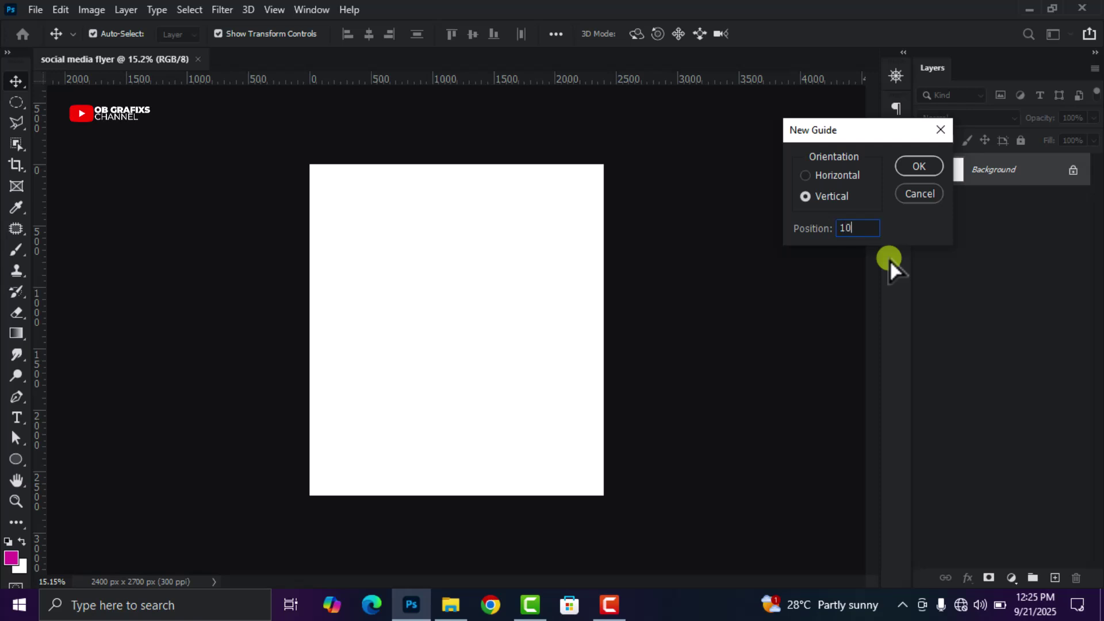
text(%)
click(920, 166)
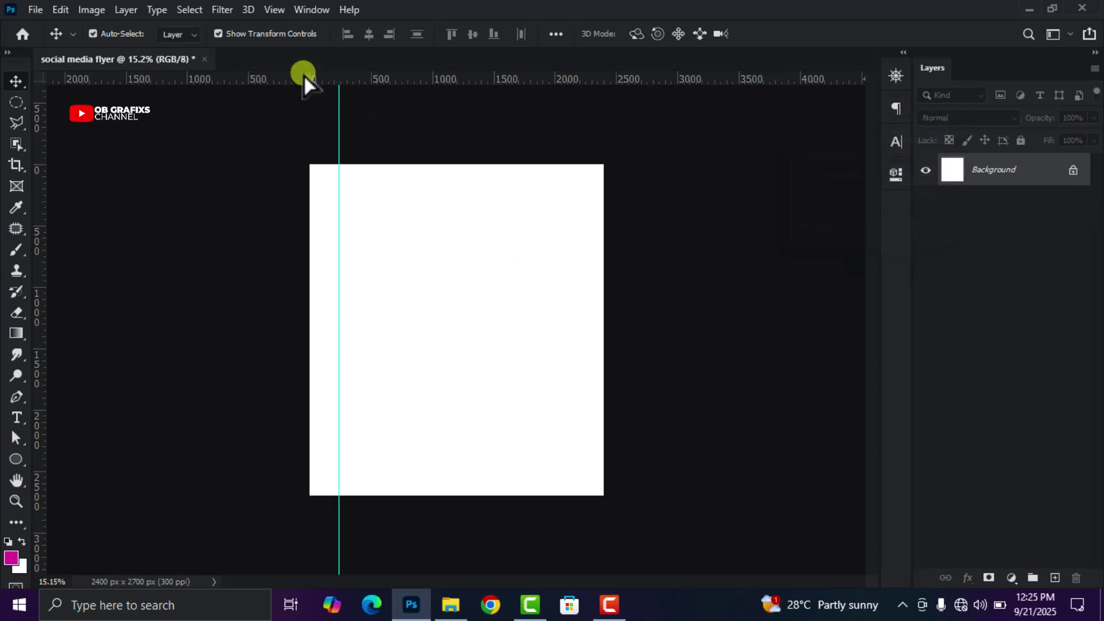
click(274, 10)
click(273, 480)
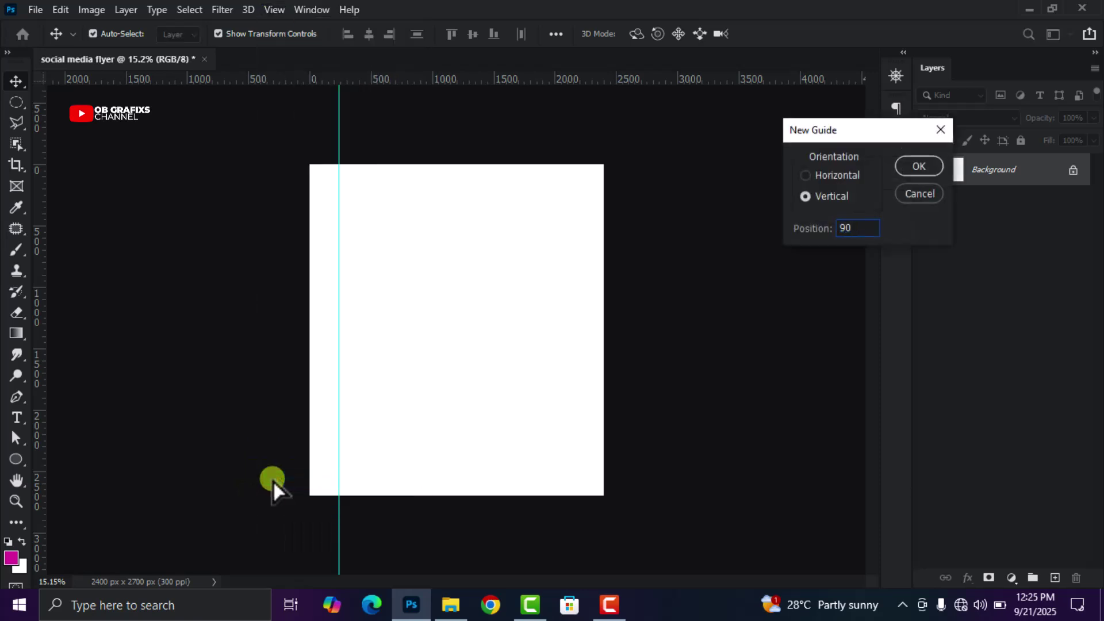
click(919, 167)
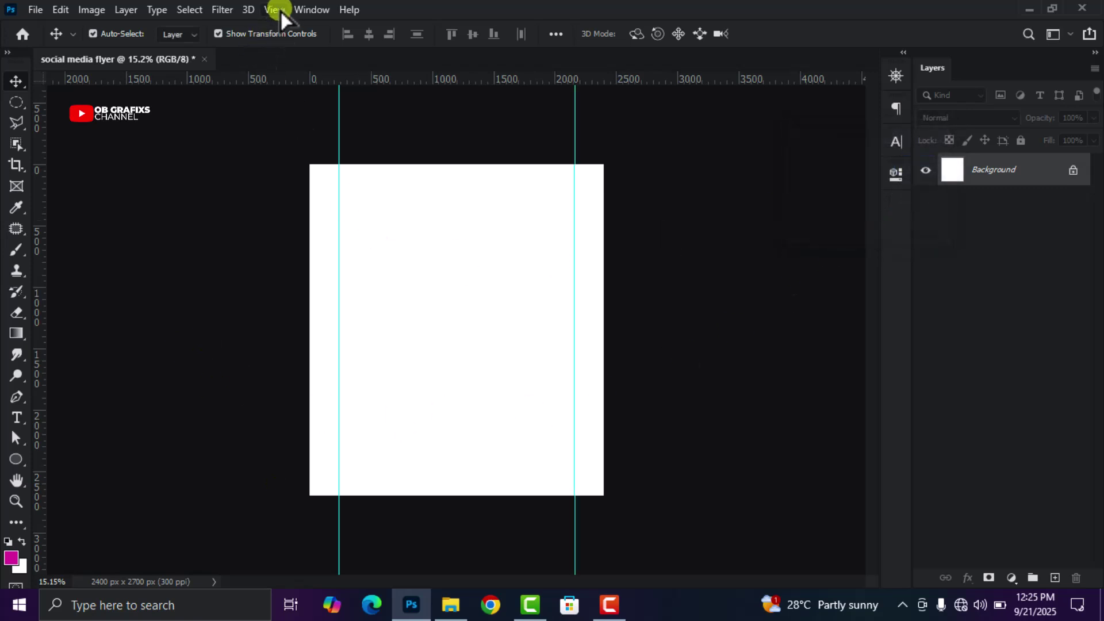
Step: Add two horizontal guides to the canvas, at 10% and 90%
click(280, 10)
click(322, 480)
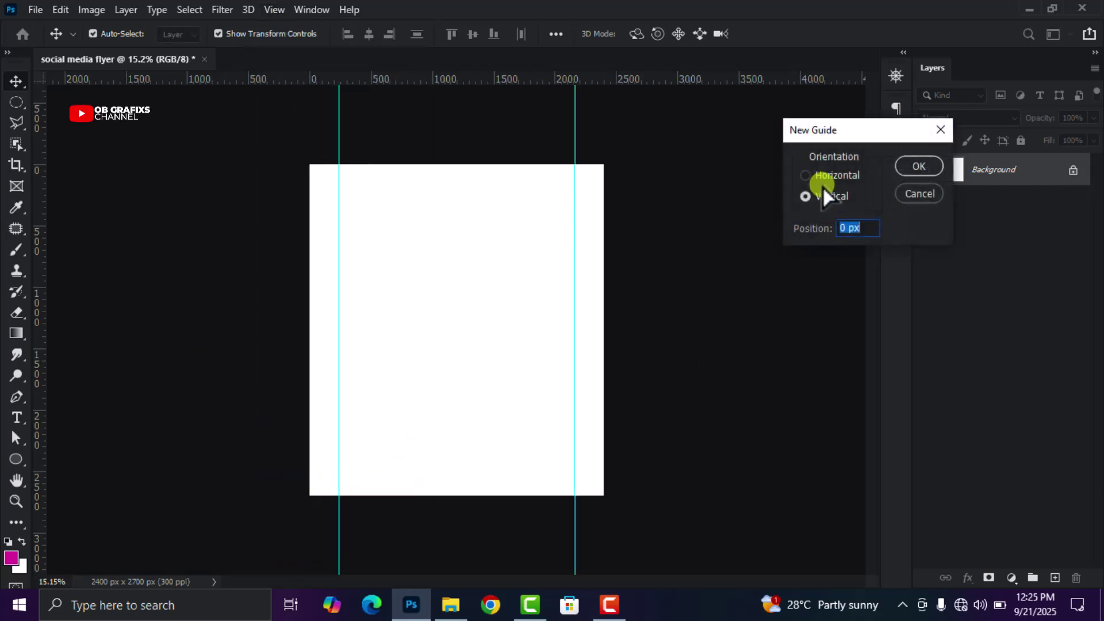
click(805, 175)
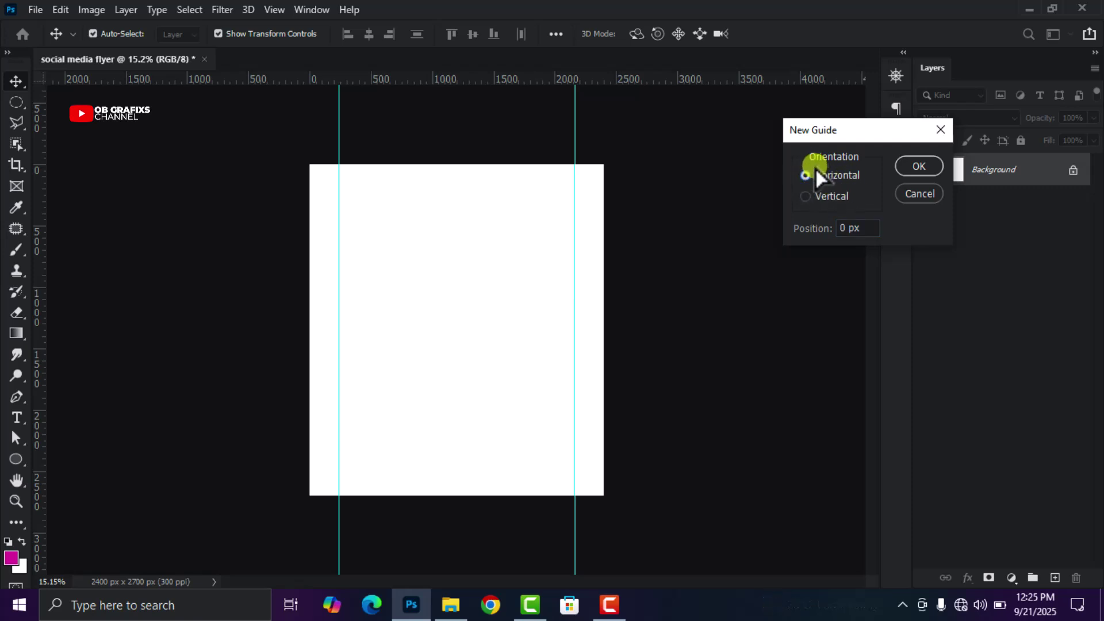
click(832, 229)
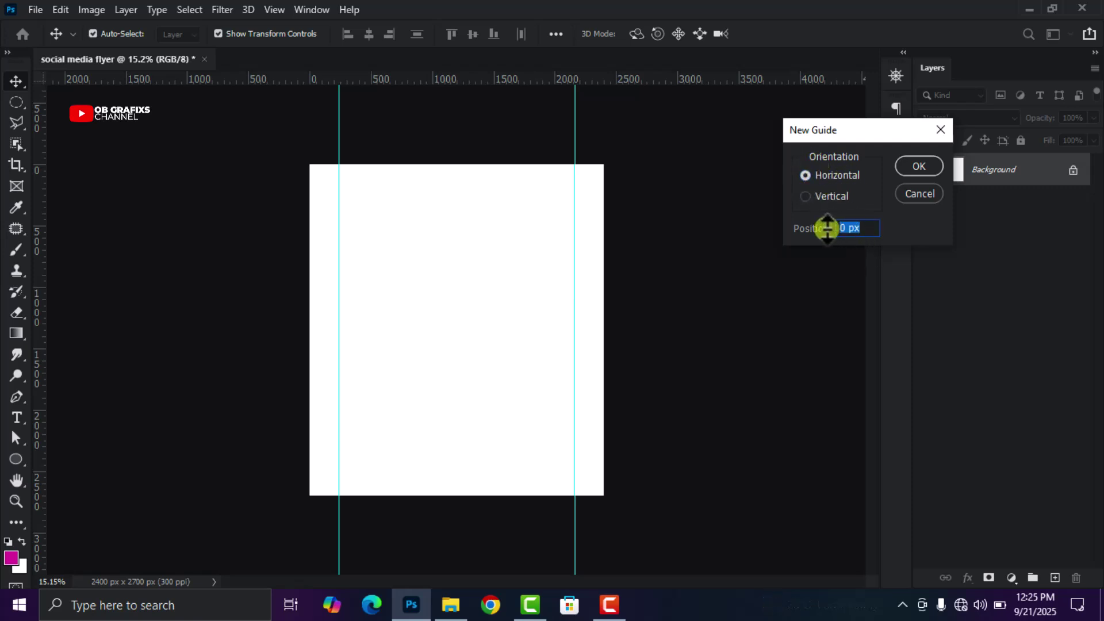
text(10%)
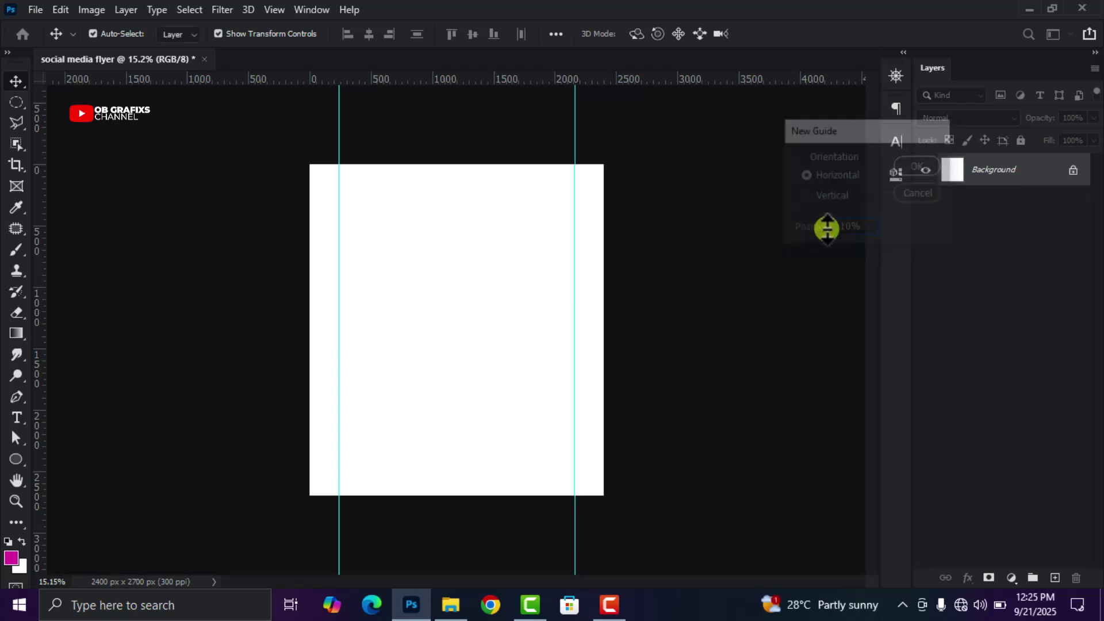
key(Return)
click(281, 7)
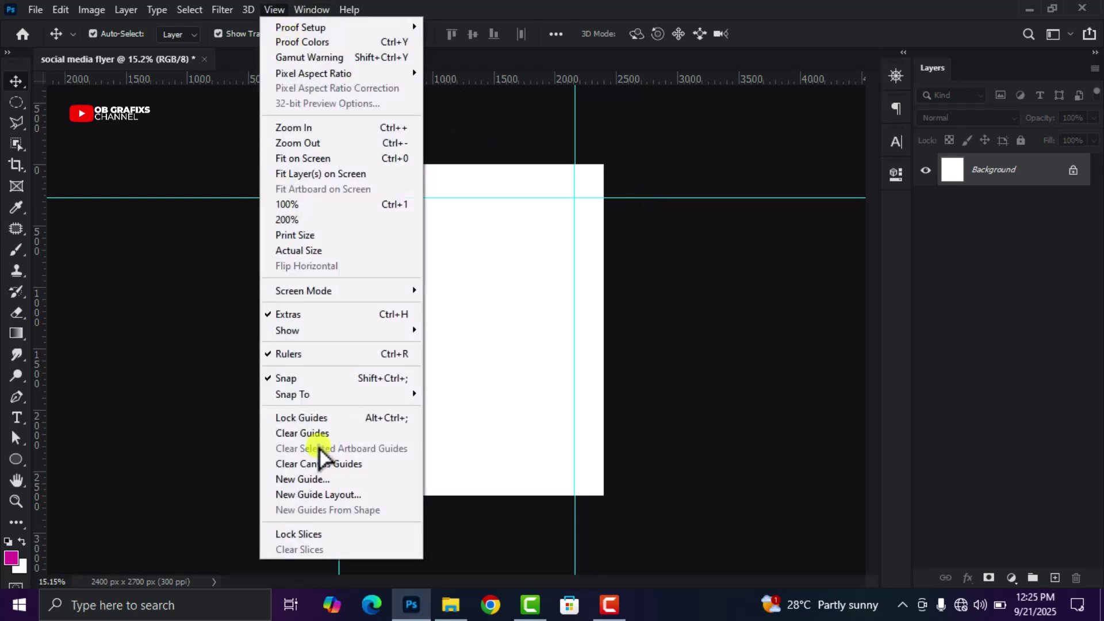
click(314, 480)
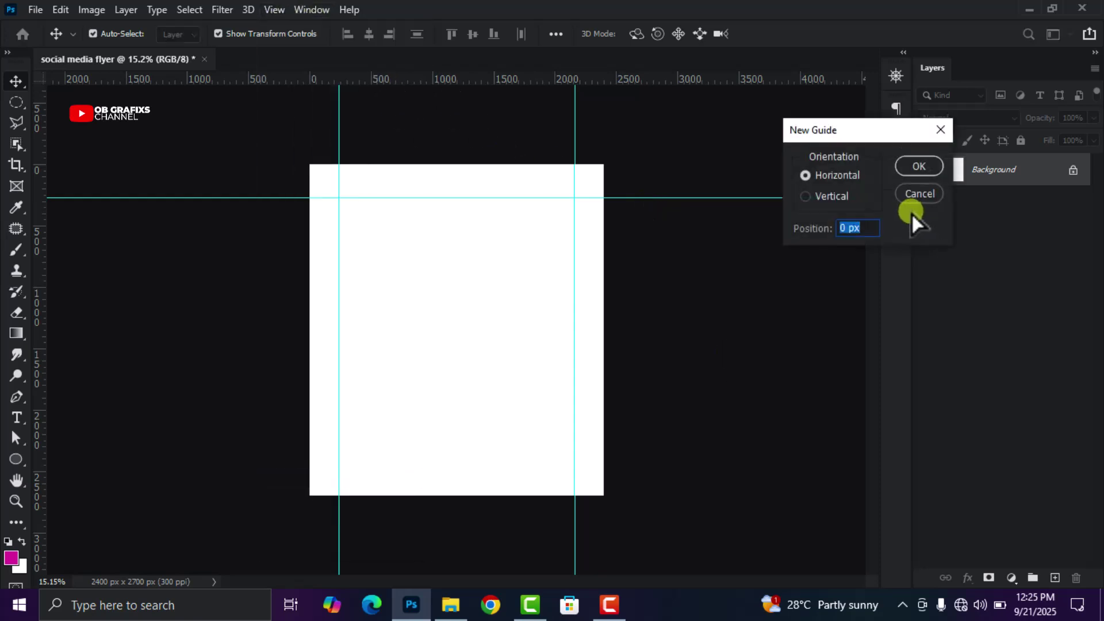
text(90%)
key(Return)
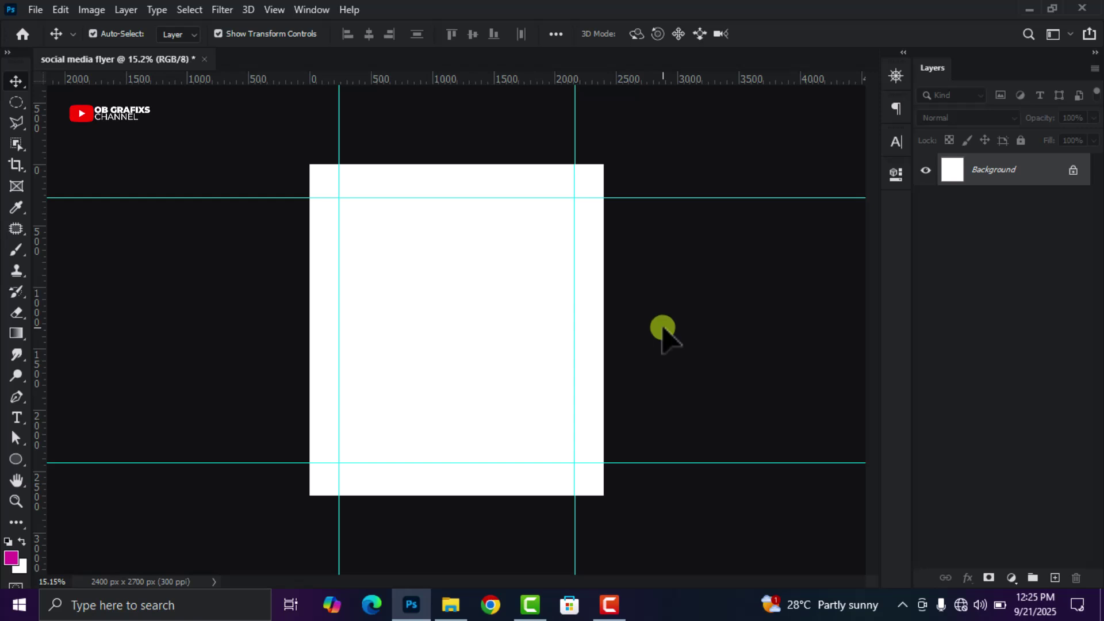
Step: Add a solid color fill layer above the background with the color #0e000a
click(1012, 578)
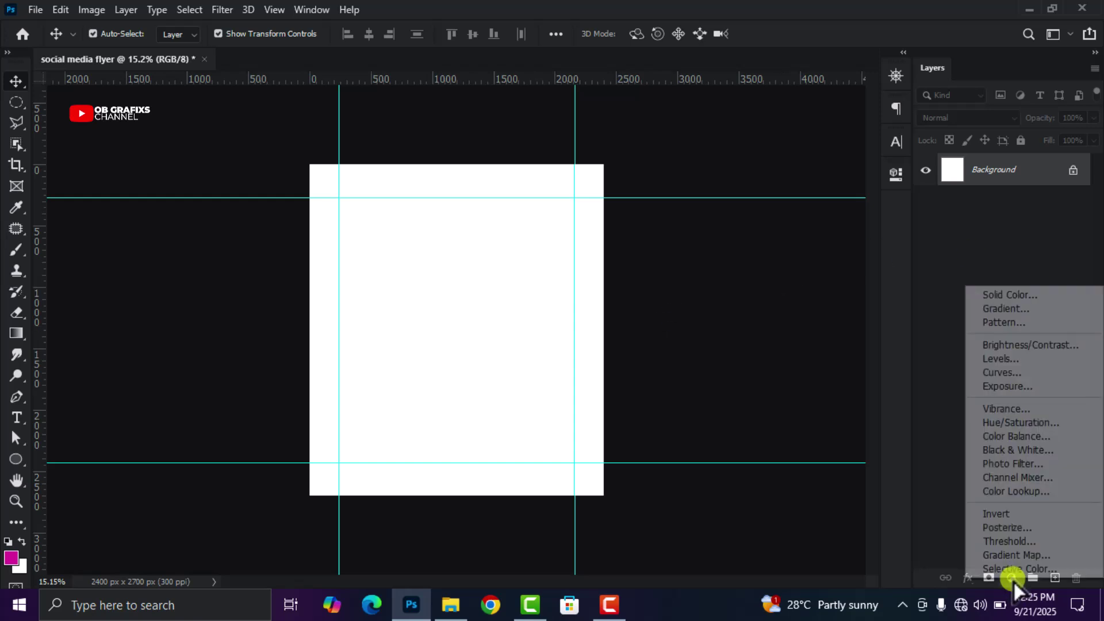
click(1044, 294)
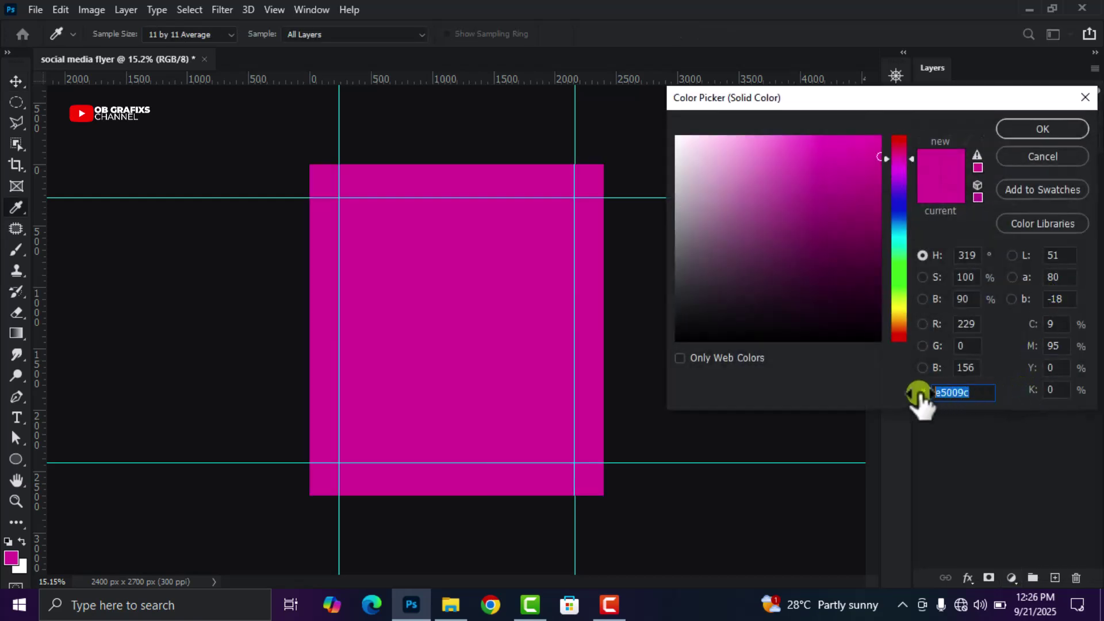
text(0)
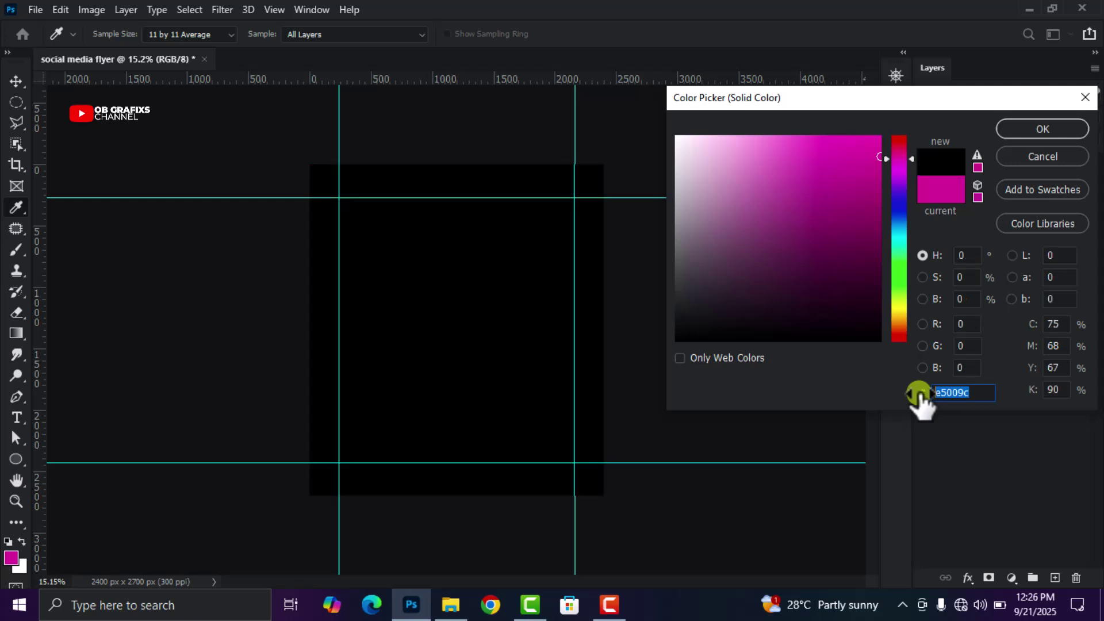
text(e00)
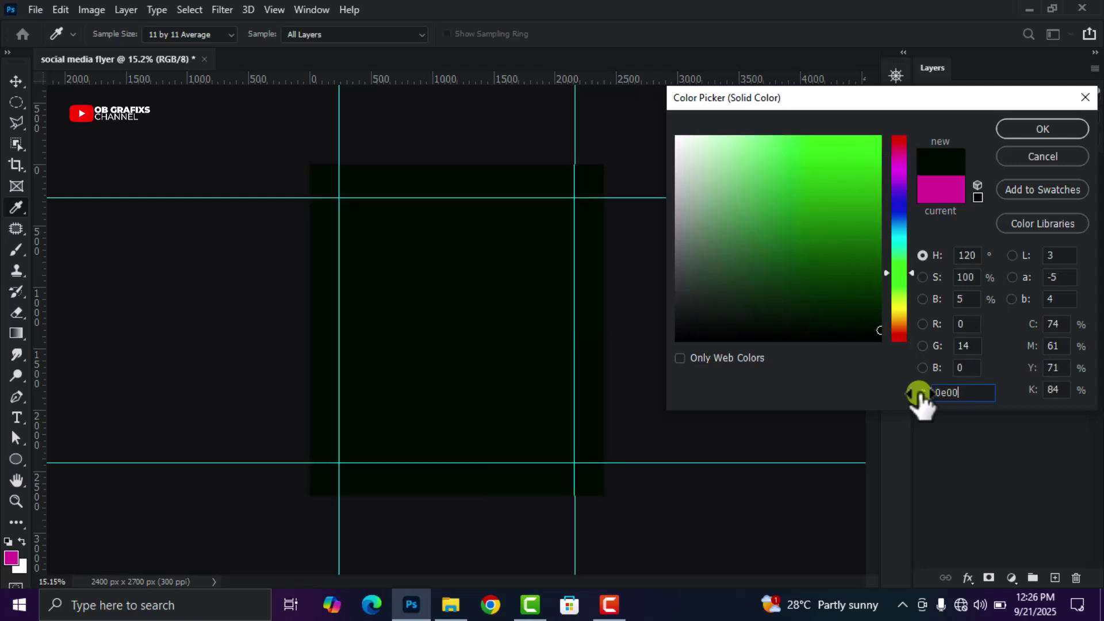
text(0)
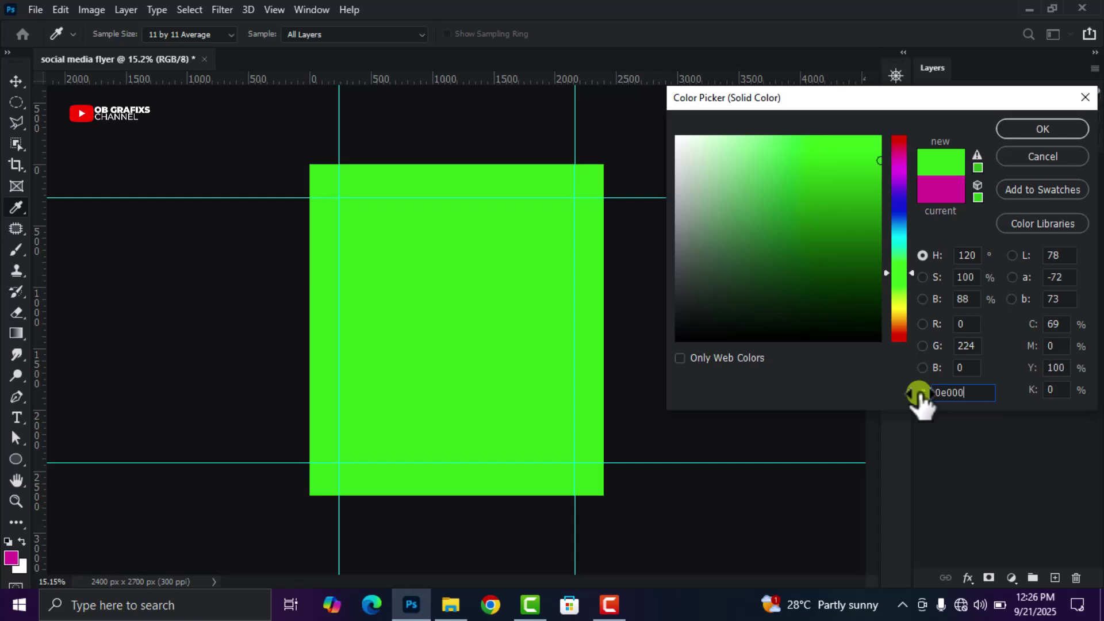
text(a)
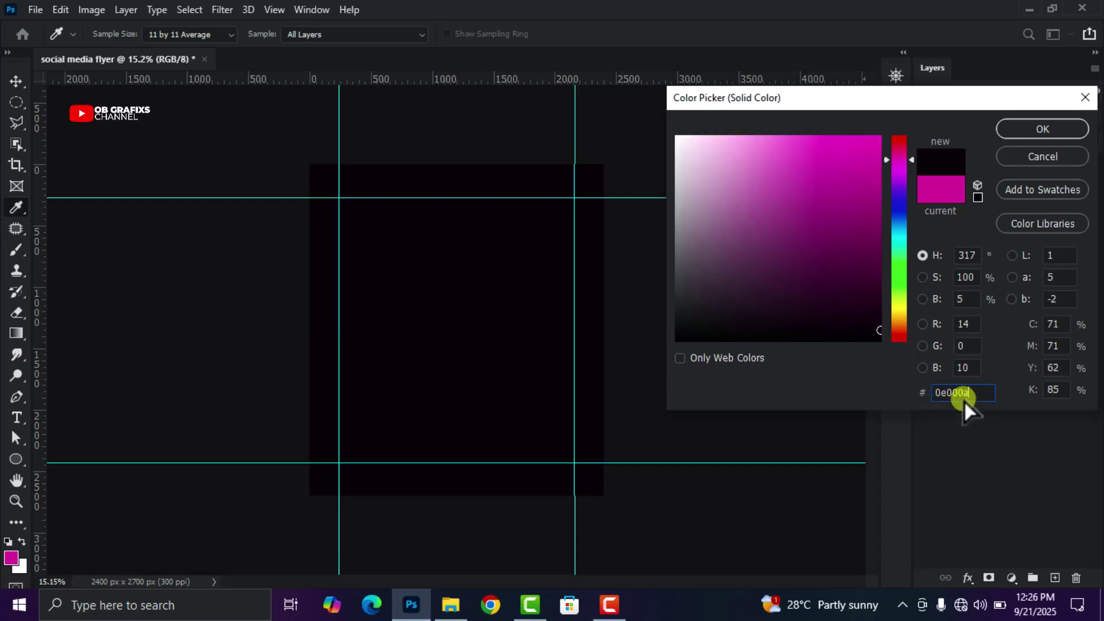
drag(968, 392, 924, 394)
click(1029, 129)
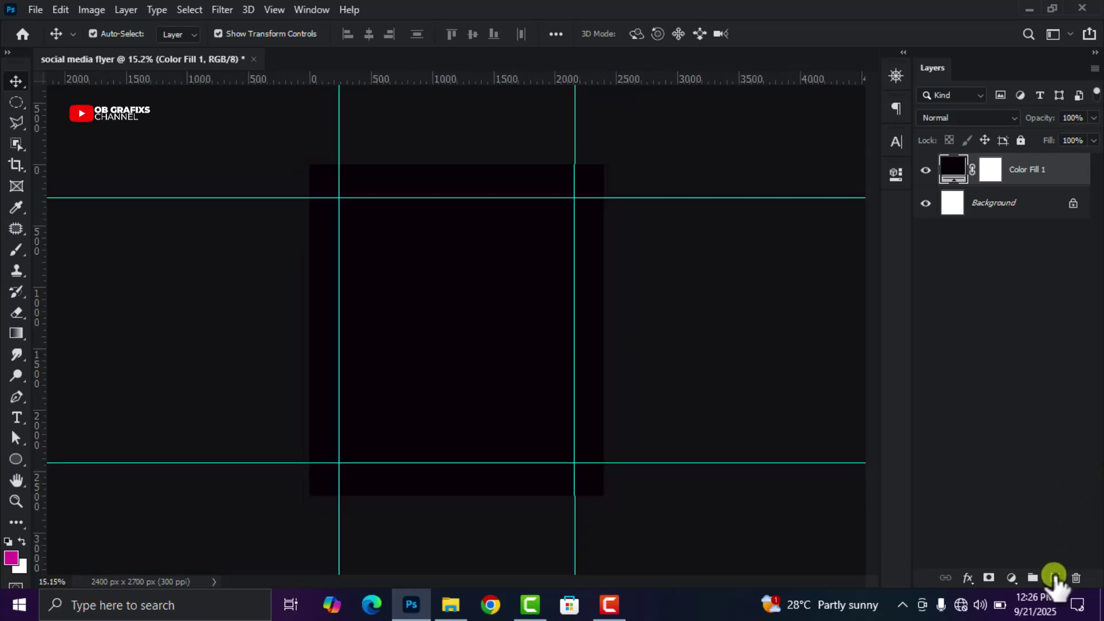
Step: Create a new empty layer above the color fill and set the foreground color to #f62ab5
click(1054, 577)
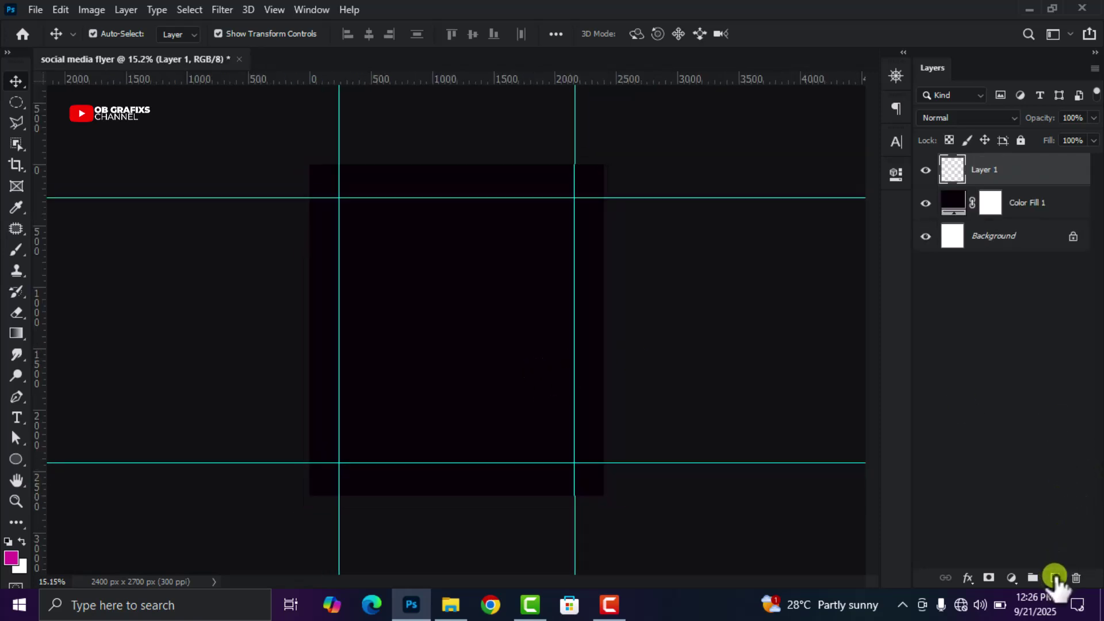
click(11, 558)
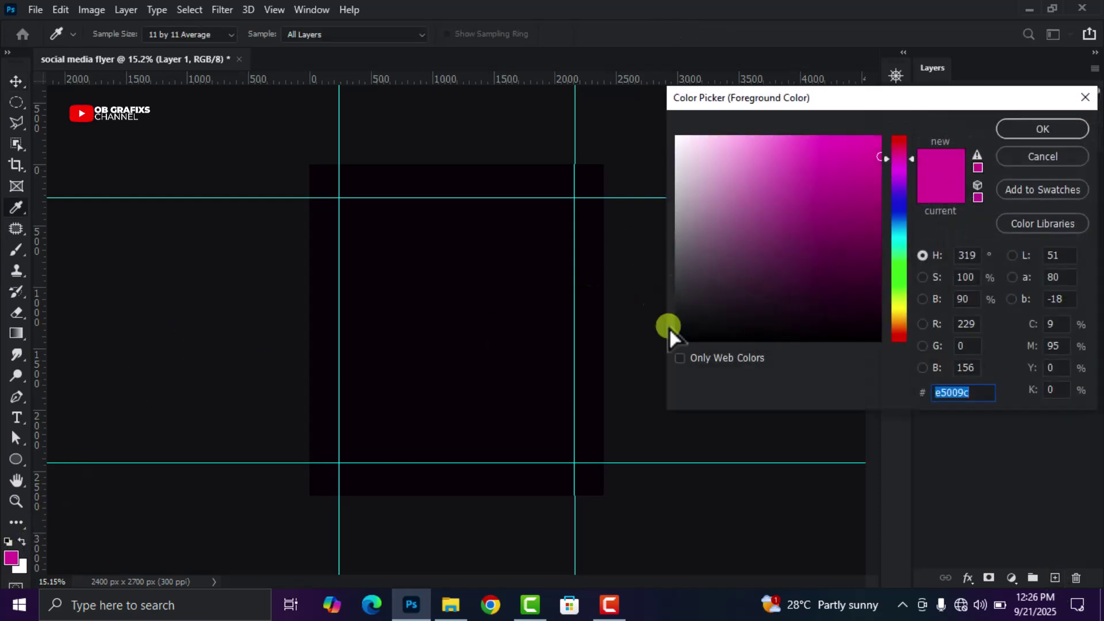
text(f)
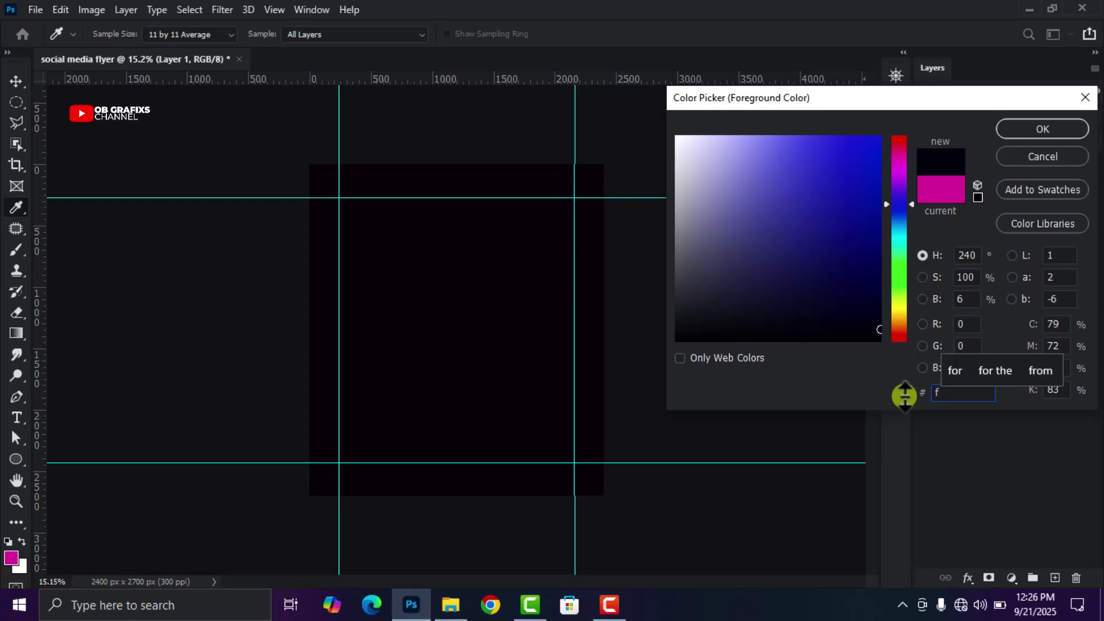
text(62ab5)
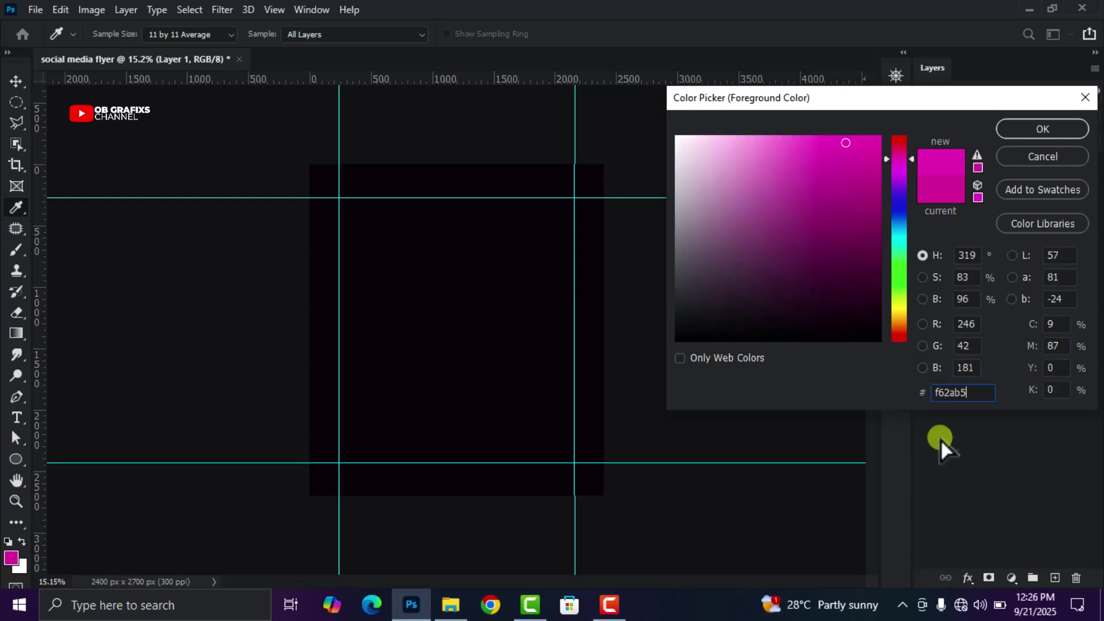
click(1042, 129)
key(v)
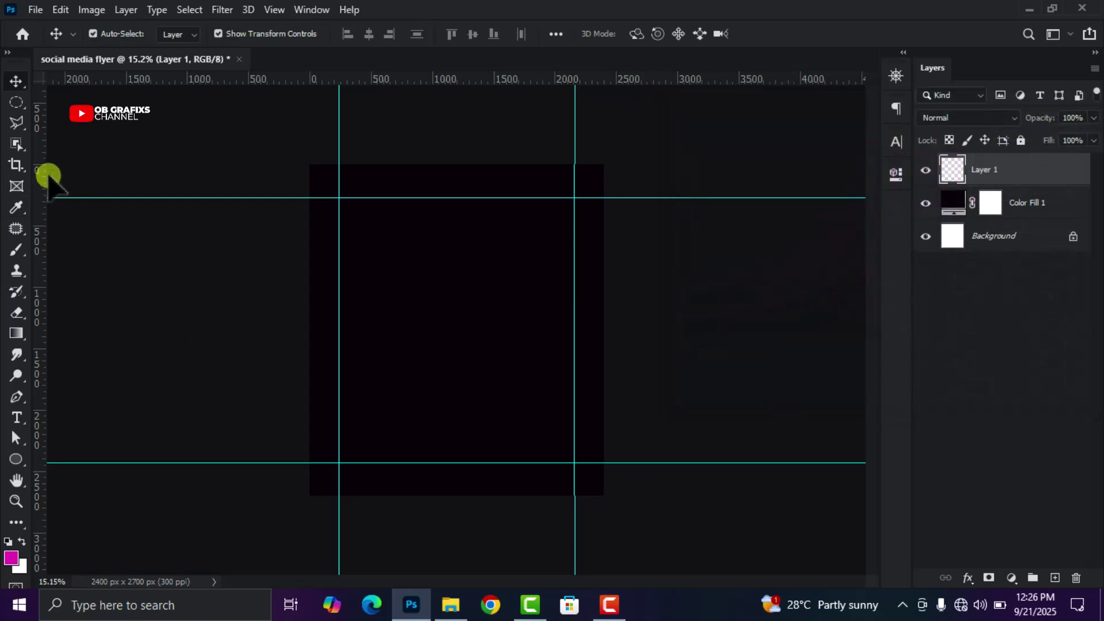
Step: Take the Brush tool with the Soft Round tip at 0% hardness and set its size to 1400 px
click(17, 249)
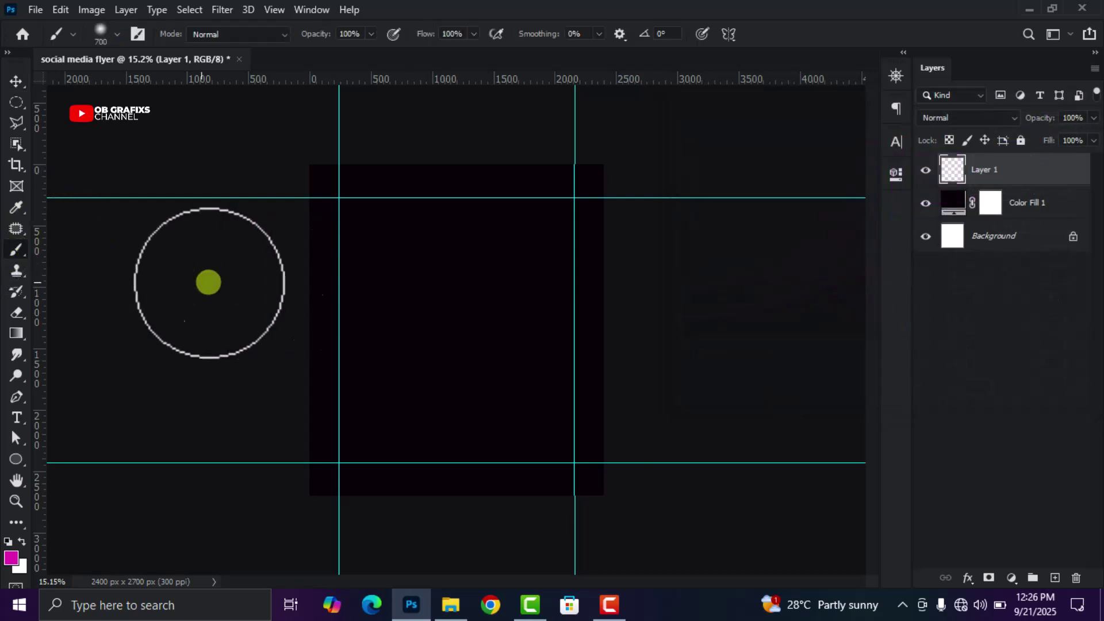
right_click(393, 246)
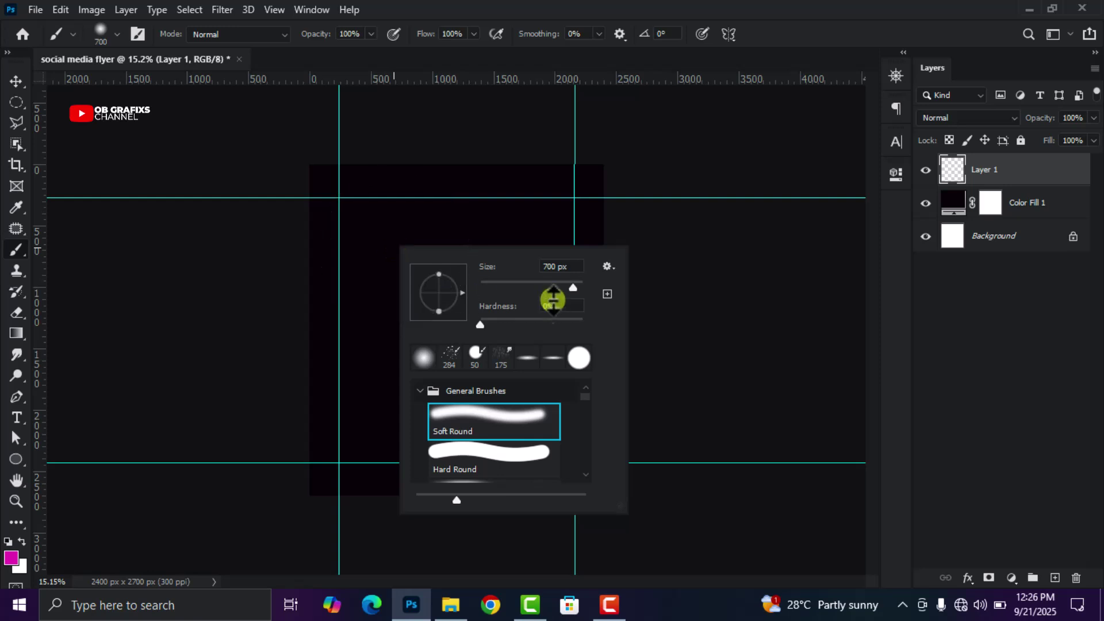
click(557, 266)
text(1400)
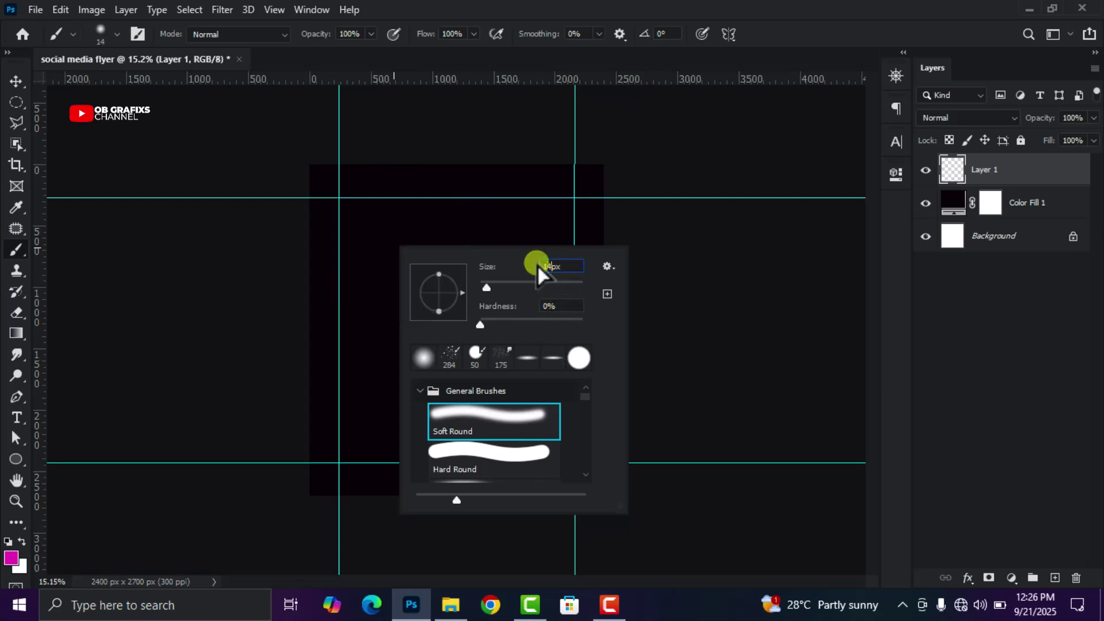
key(Return)
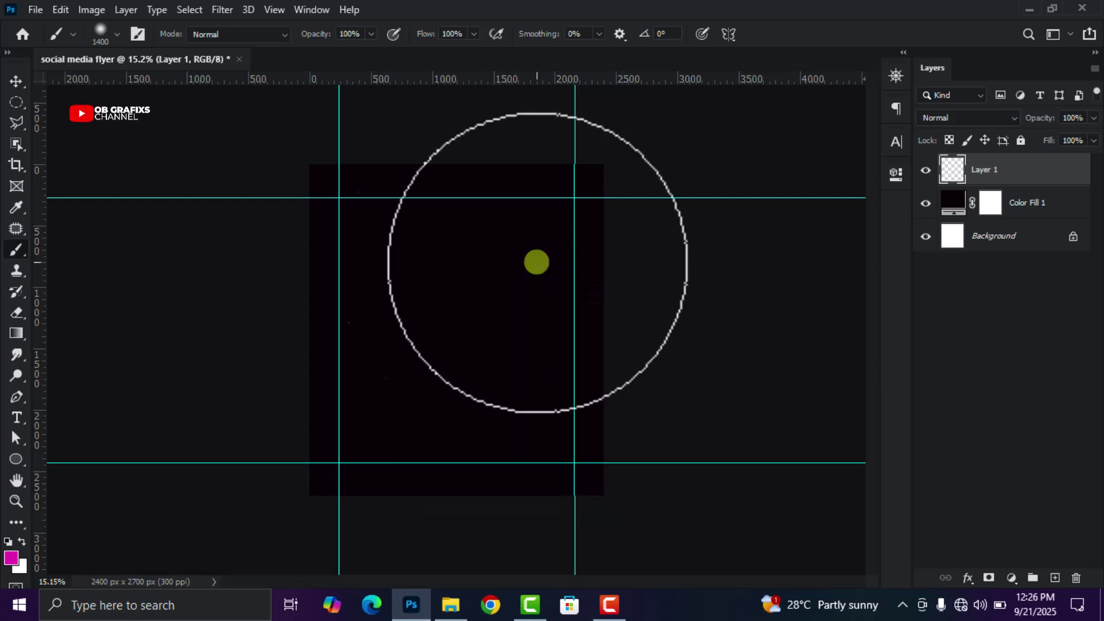
Step: Increase the soft round brush's size to 1800 px
key(ctrl+plus)
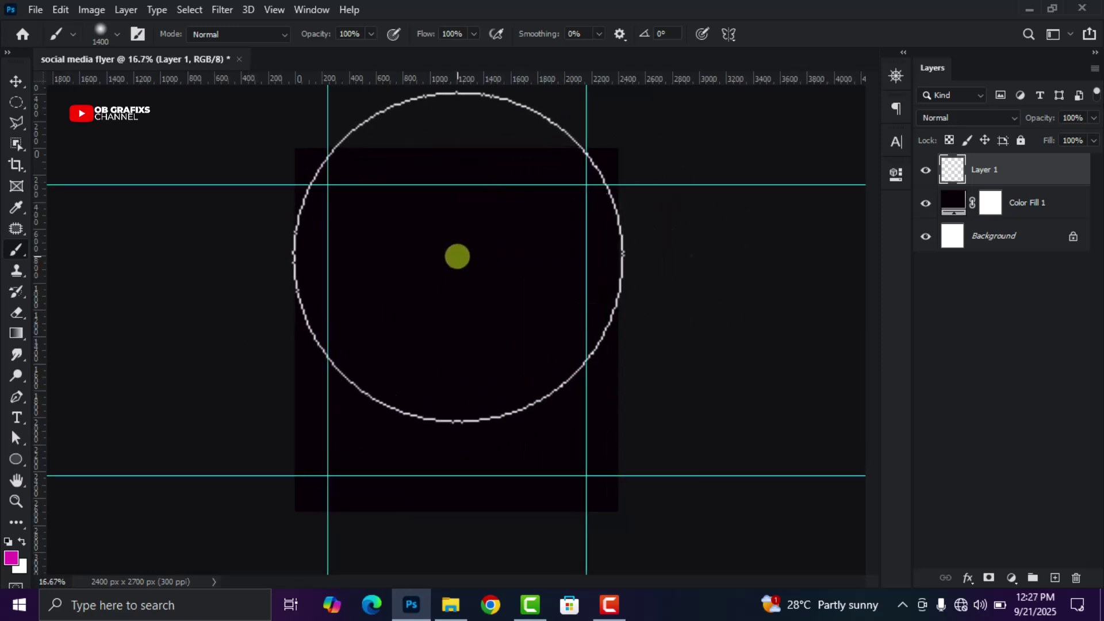
right_click(458, 257)
click(623, 274)
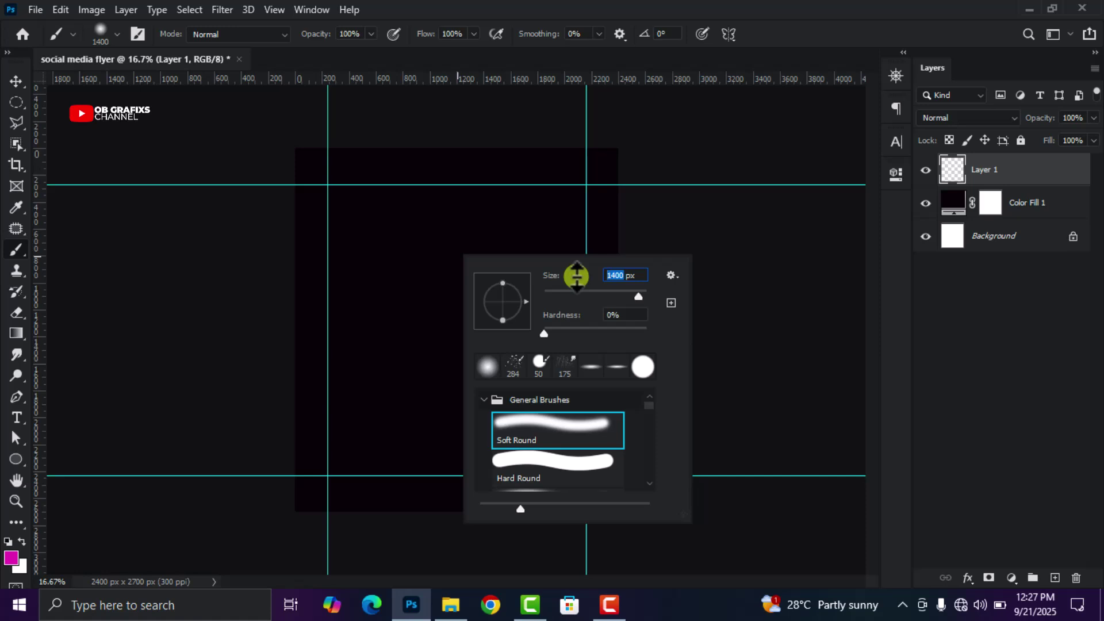
text(1)
key(Return)
right_click(459, 340)
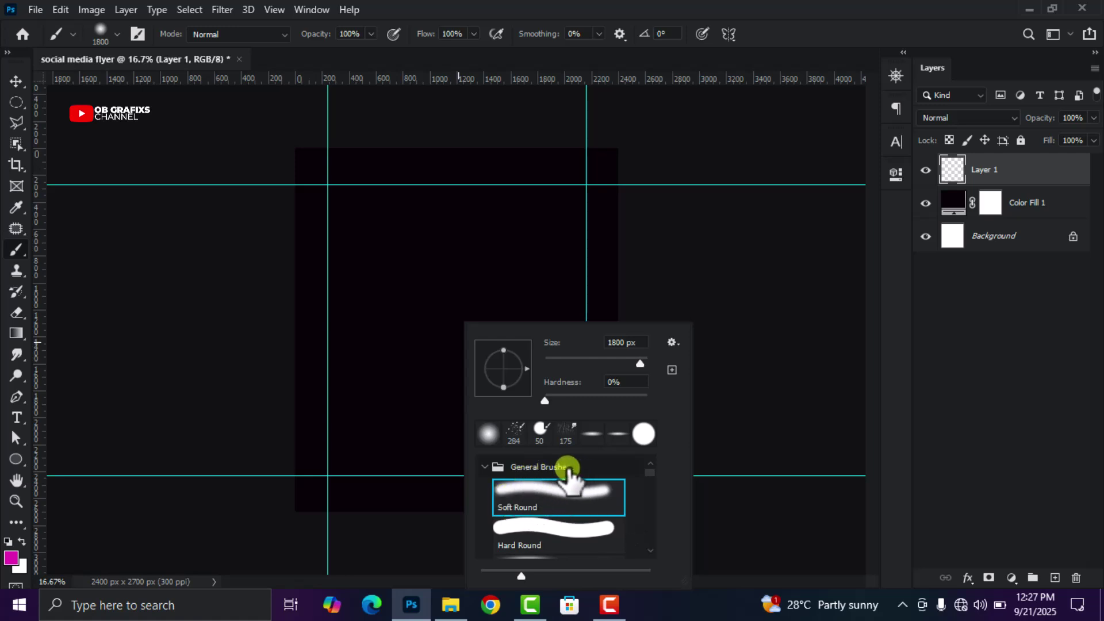
click(771, 8)
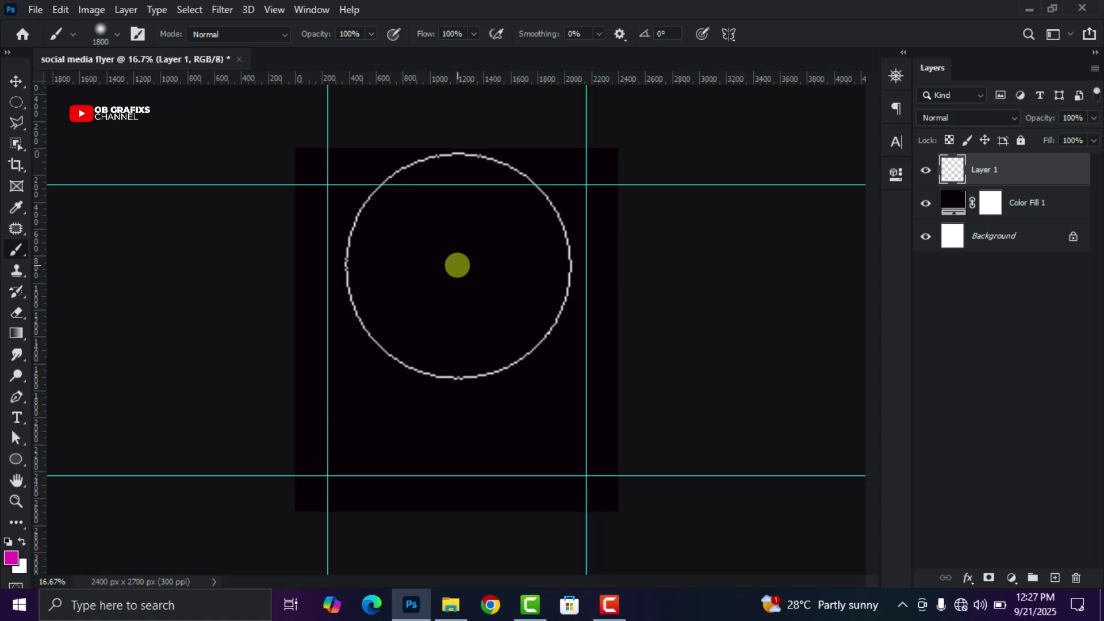
Step: Paint a soft pink glow with two overlapping dabs in the upper centre of the canvas on Layer 1
click(457, 265)
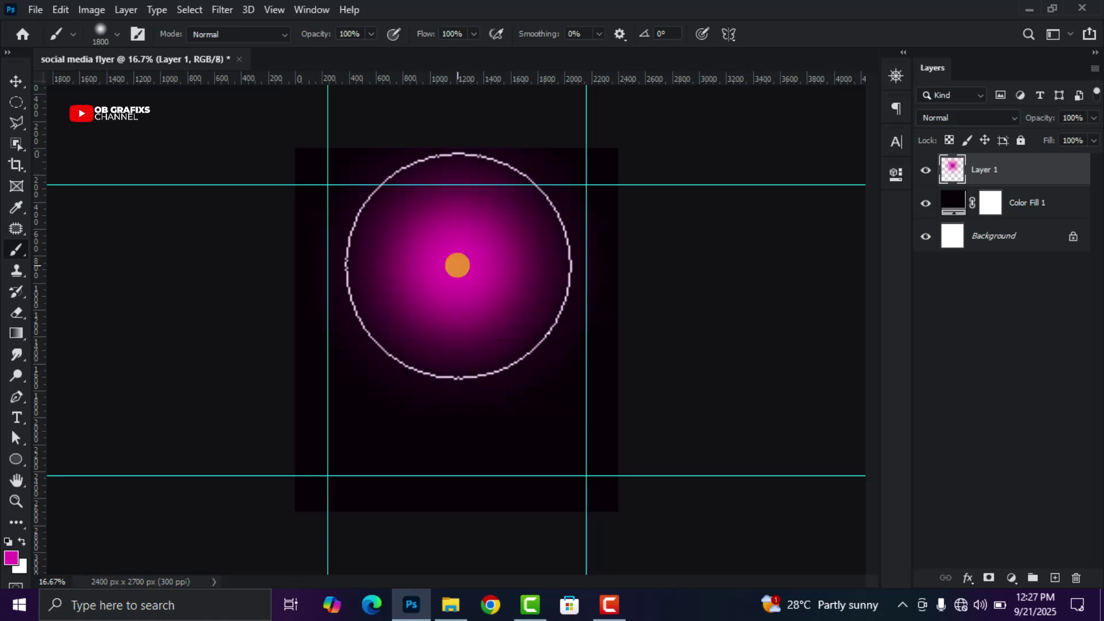
click(458, 265)
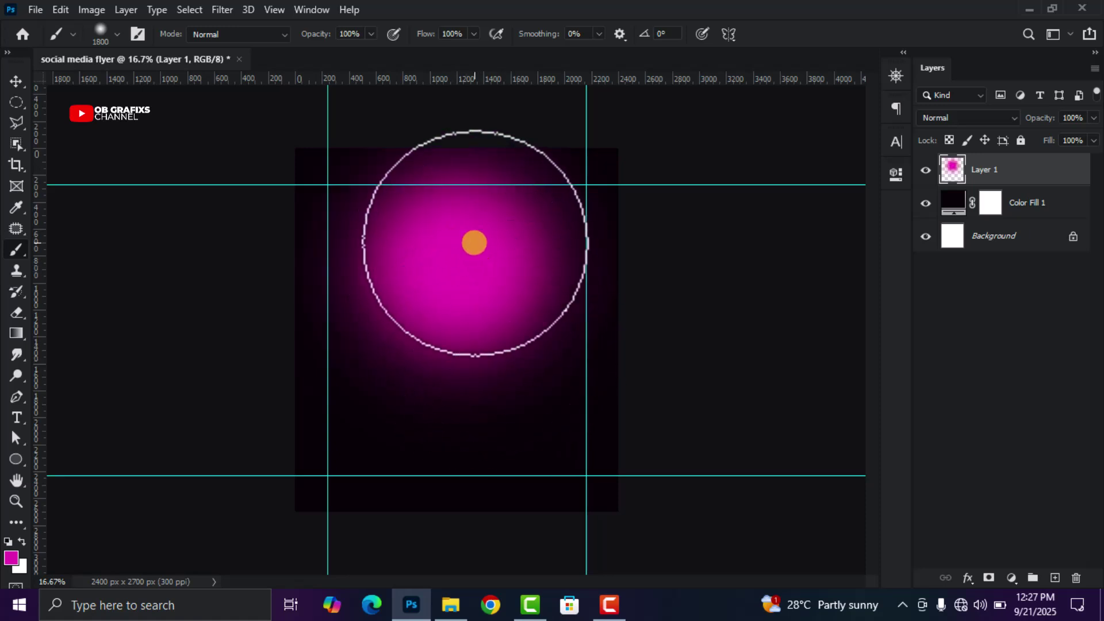
click(16, 80)
click(106, 249)
drag(474, 305, 486, 306)
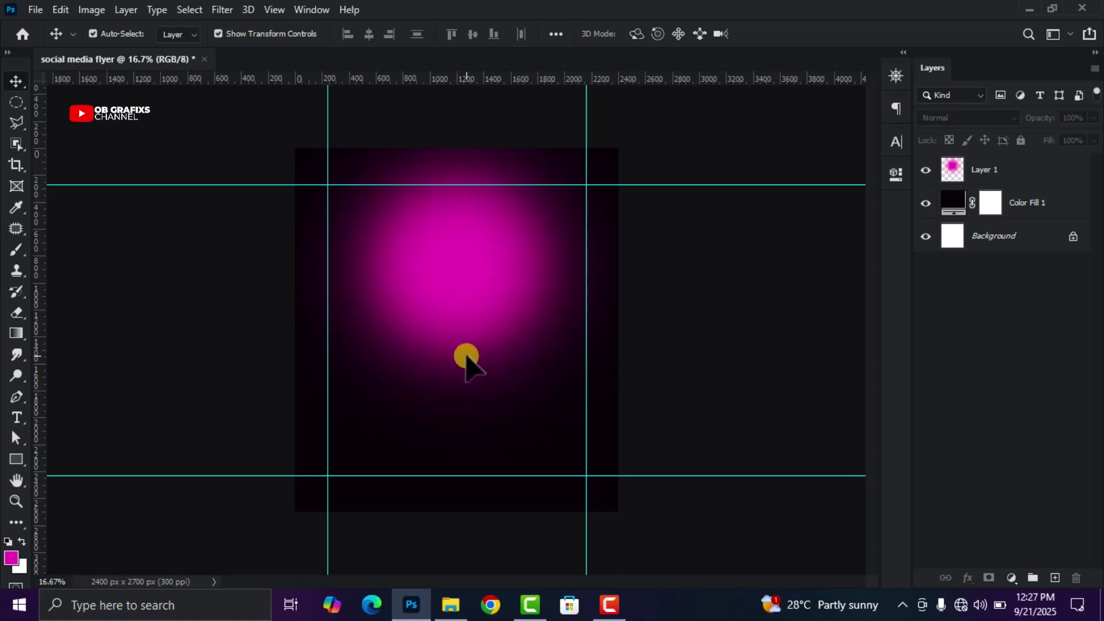
Step: Draw a pink rectangle of about 228 x 258 px at the left side of the glow
click(17, 459)
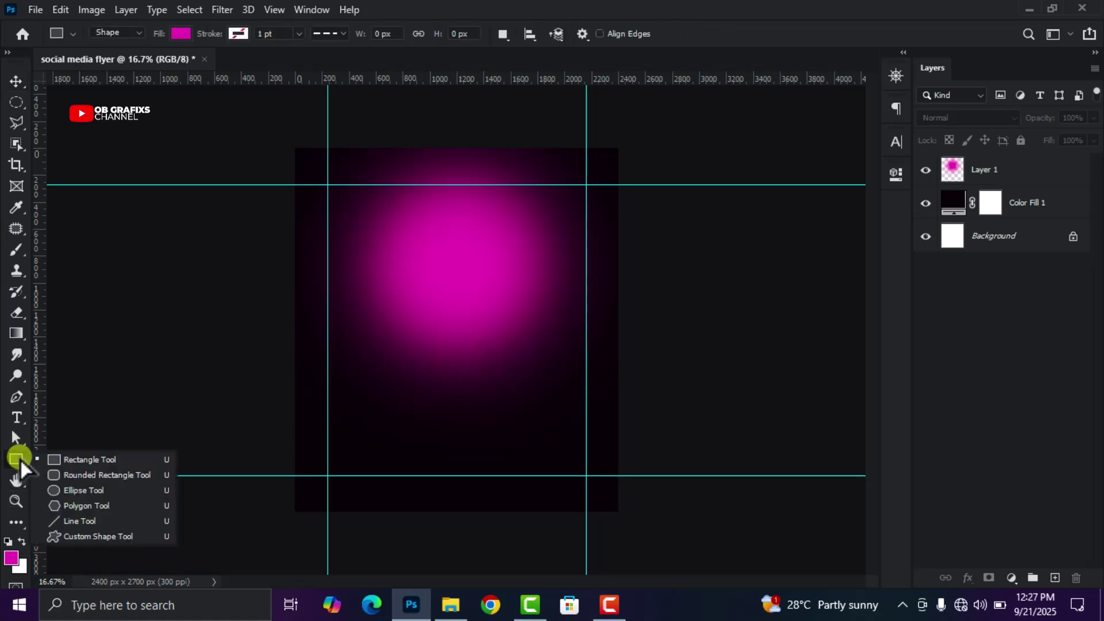
click(107, 460)
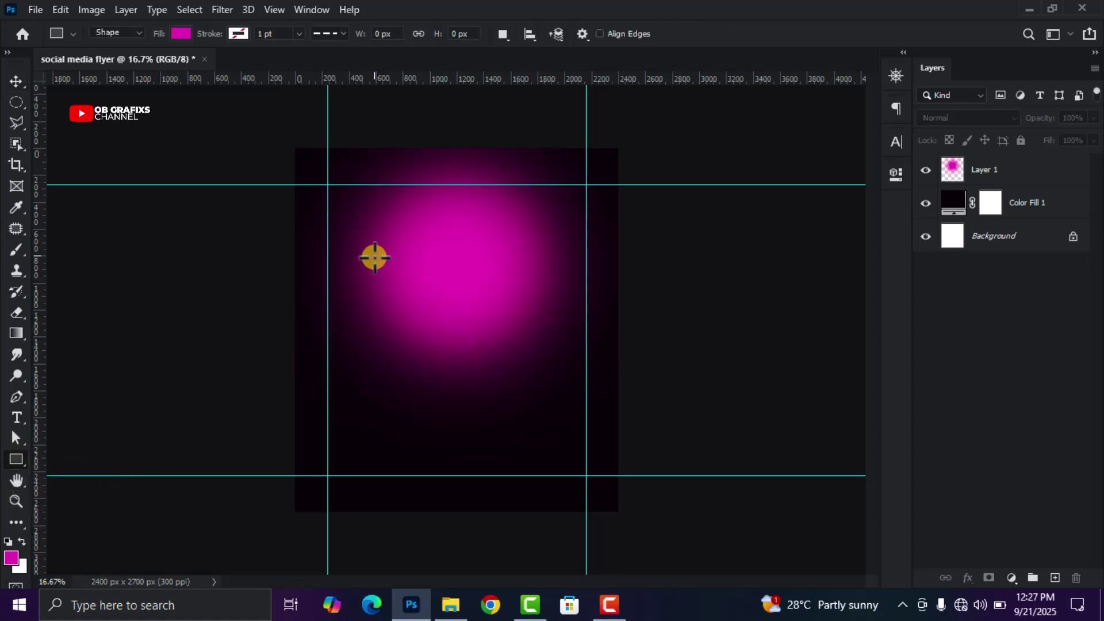
drag(360, 233, 391, 266)
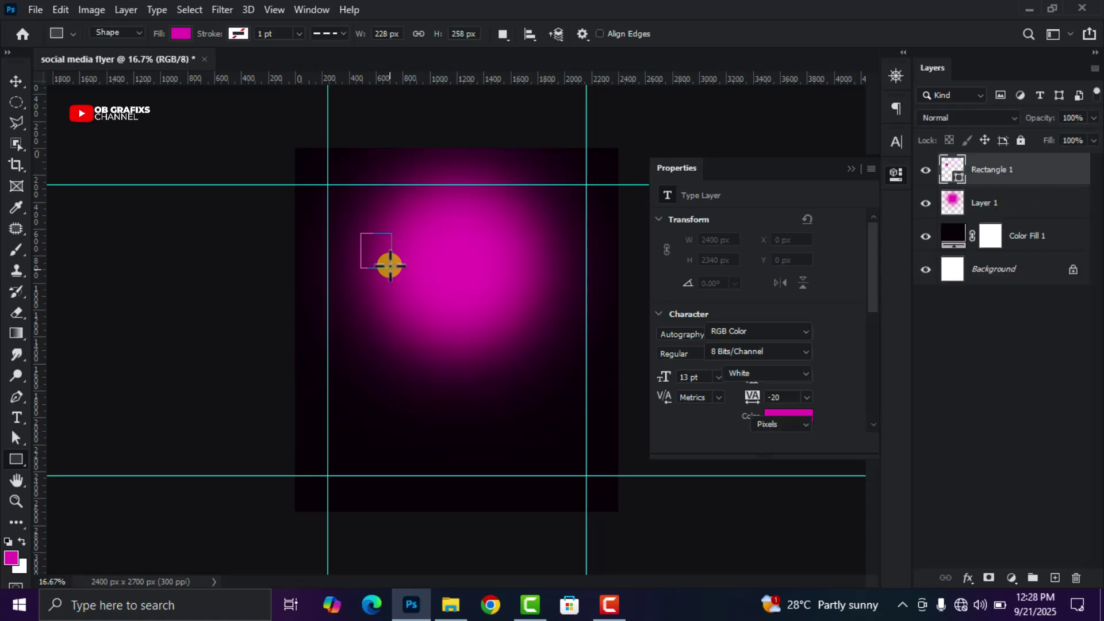
click(896, 172)
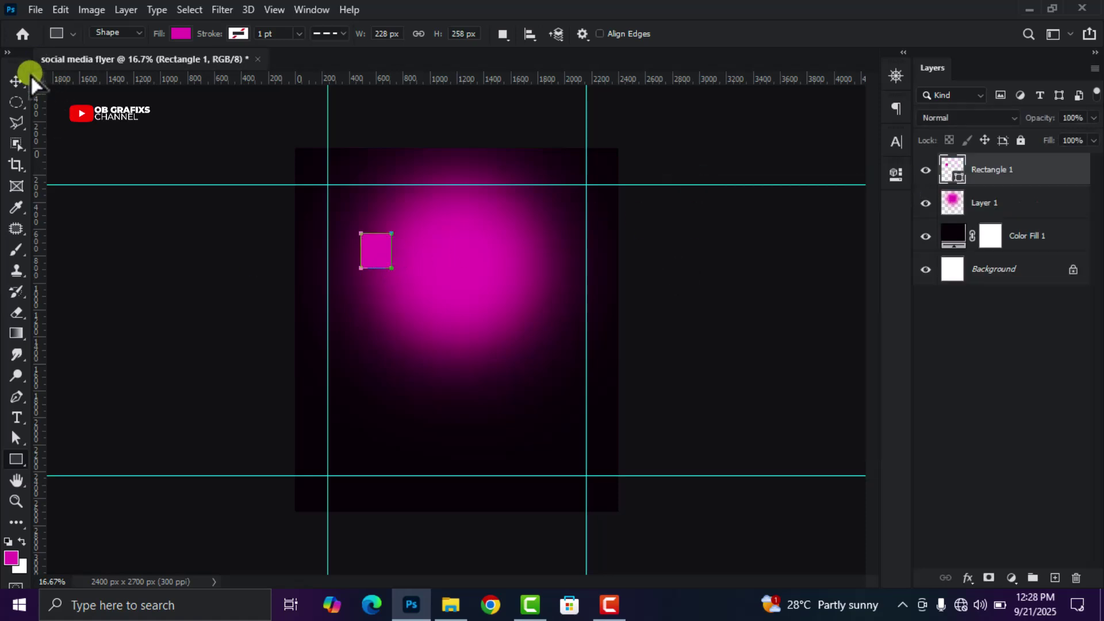
Step: Move the small rectangle slightly right and up so it sits on the glow's left edge
click(16, 81)
click(362, 365)
scroll(348, 360, up, 1)
drag(365, 239, 389, 233)
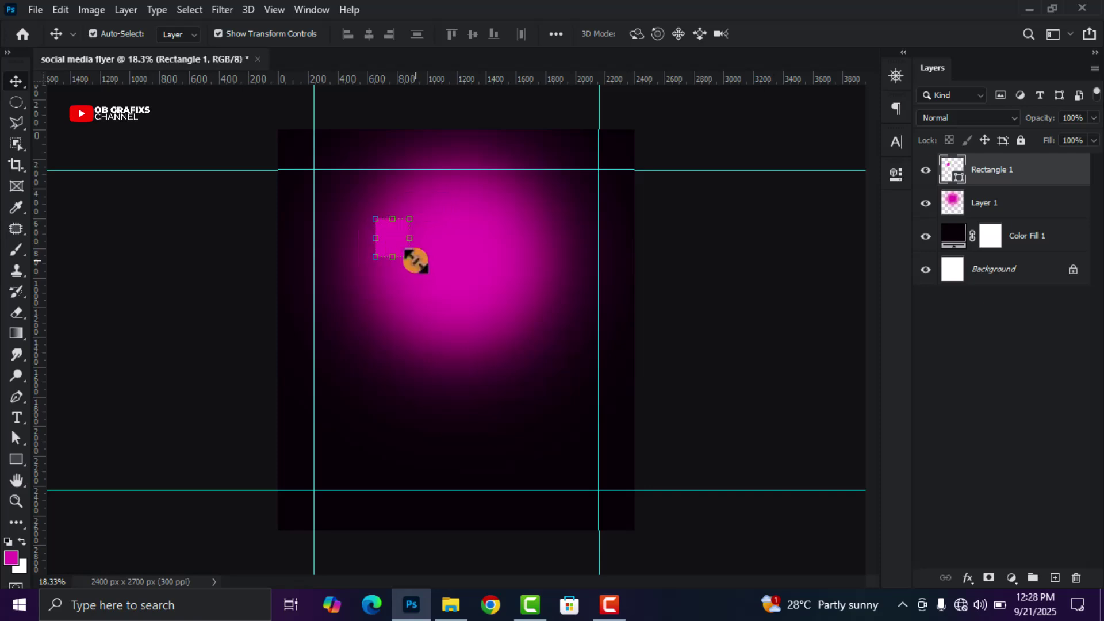
Step: Check the hex code of the rectangle's fill color and keep that color
double_click(952, 170)
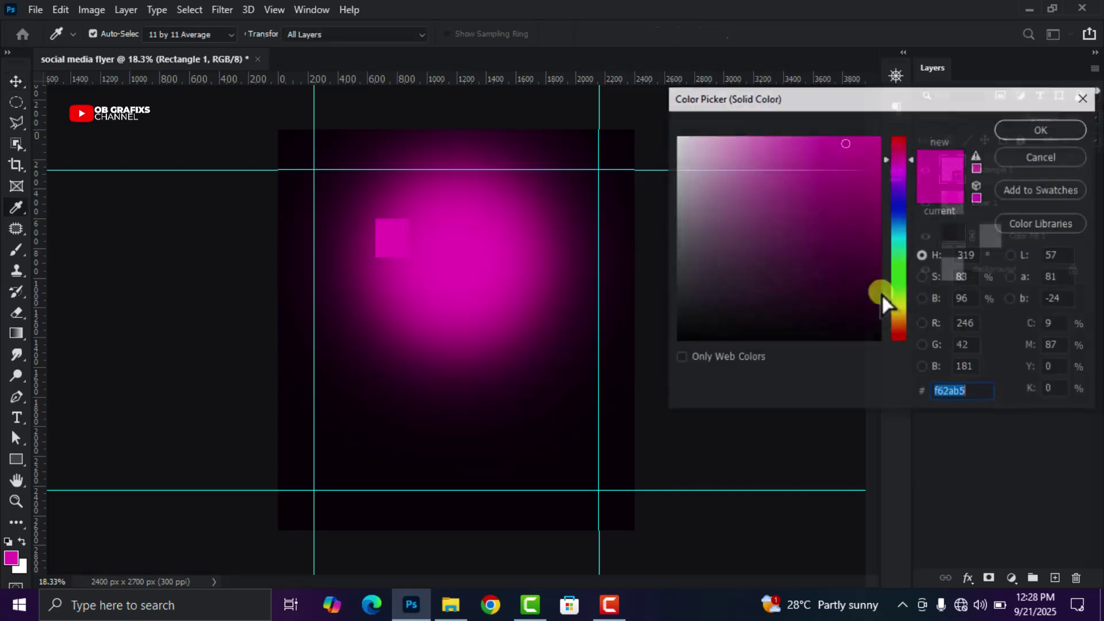
drag(992, 391, 949, 392)
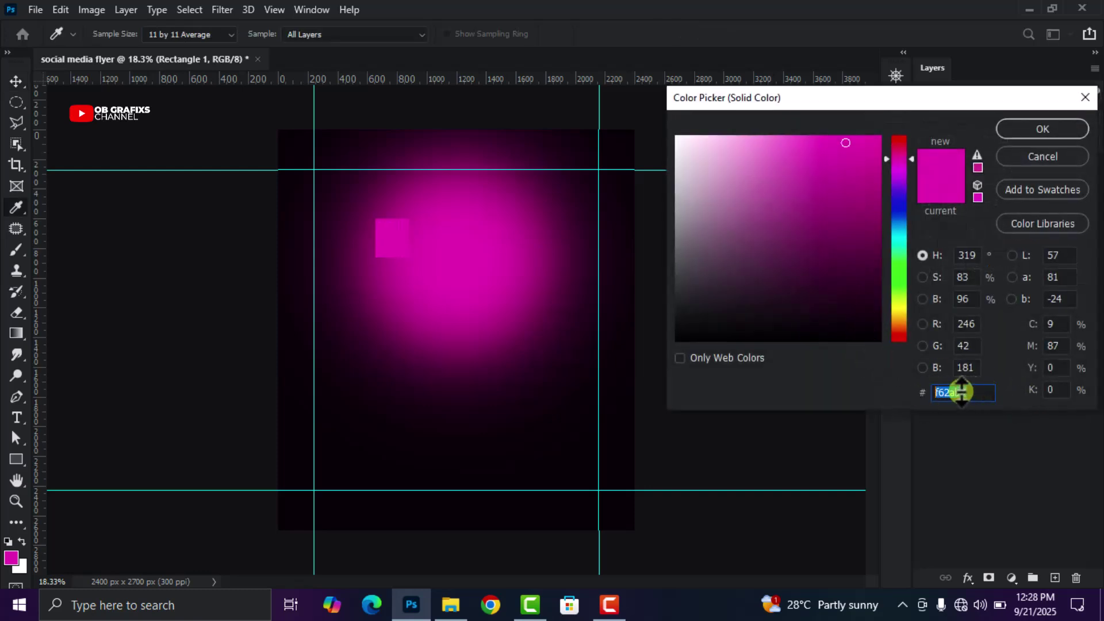
click(1041, 130)
Step: Rasterize the Rectangle 1 layer and soften it with a Gaussian Blur
right_click(993, 171)
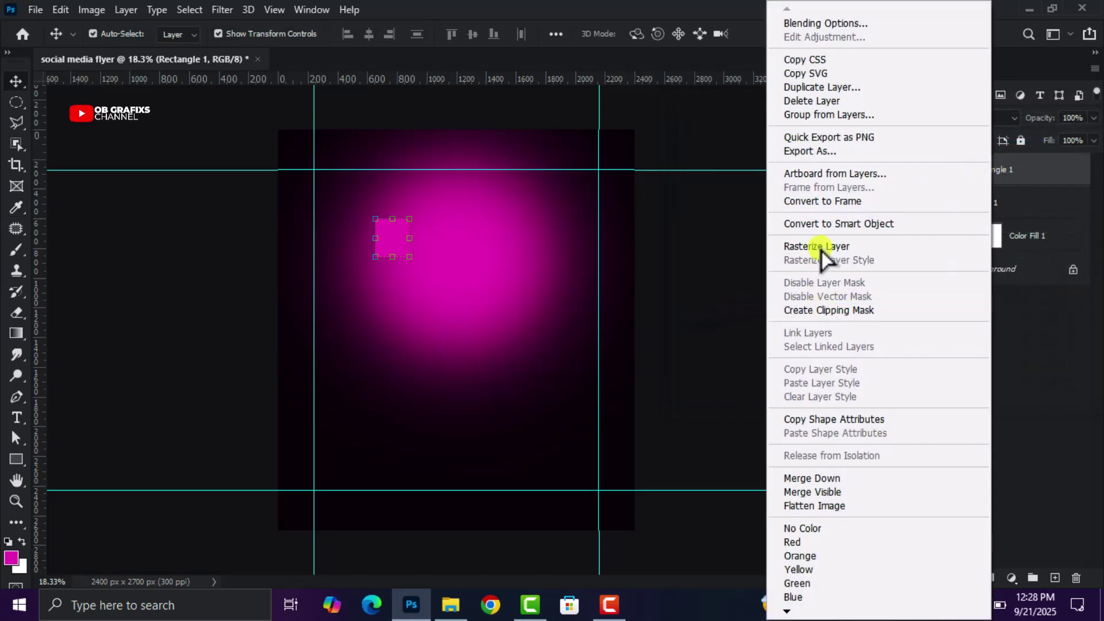
click(820, 248)
click(222, 10)
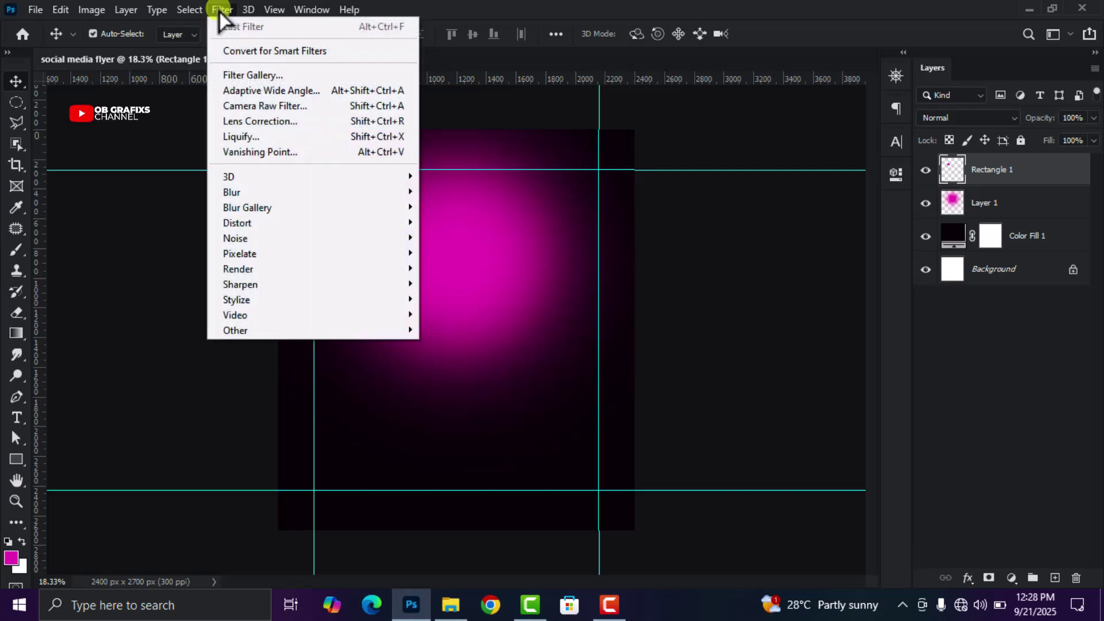
mouse_move(265, 192)
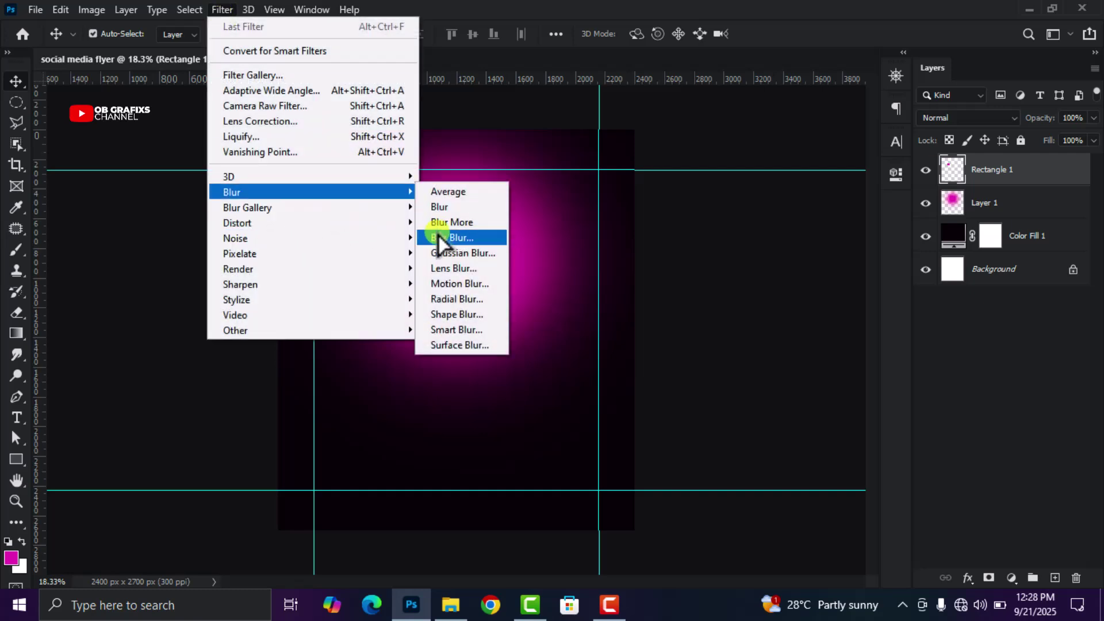
click(440, 253)
drag(537, 115, 666, 108)
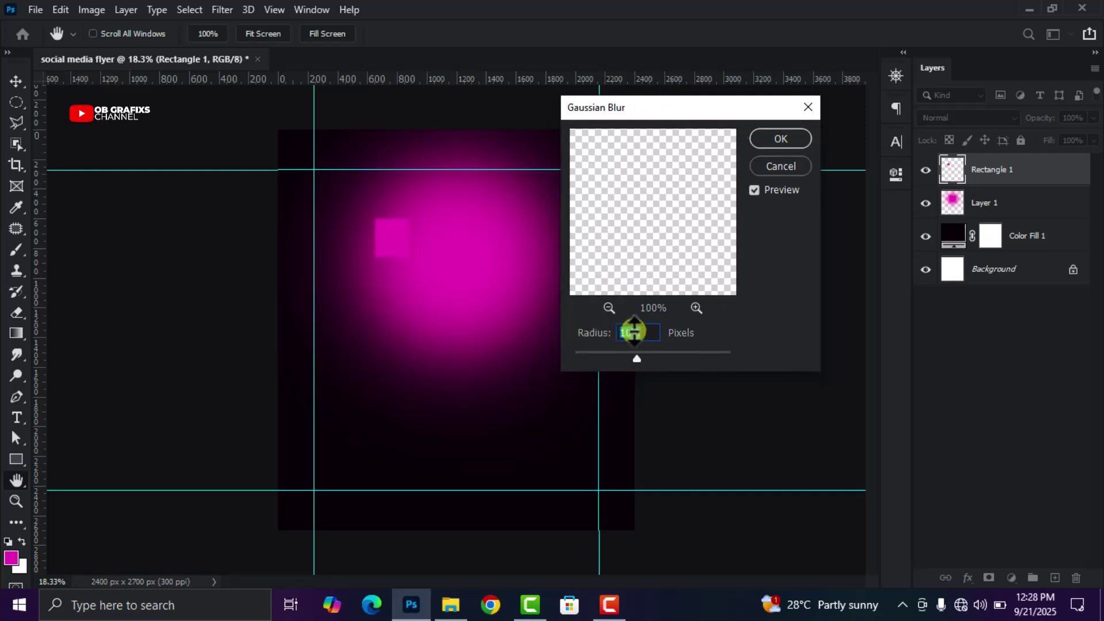
click(784, 139)
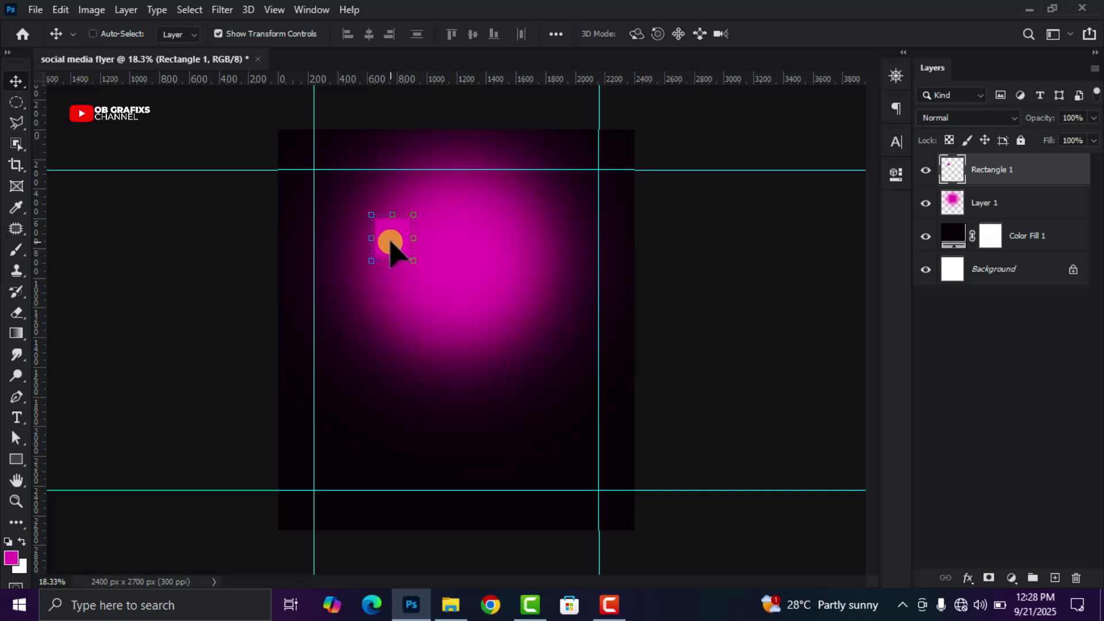
Step: Duplicate the blurred rectangle twice, placing one copy up and to the right and a smaller one at the glow's upper right
key(ctrl+j)
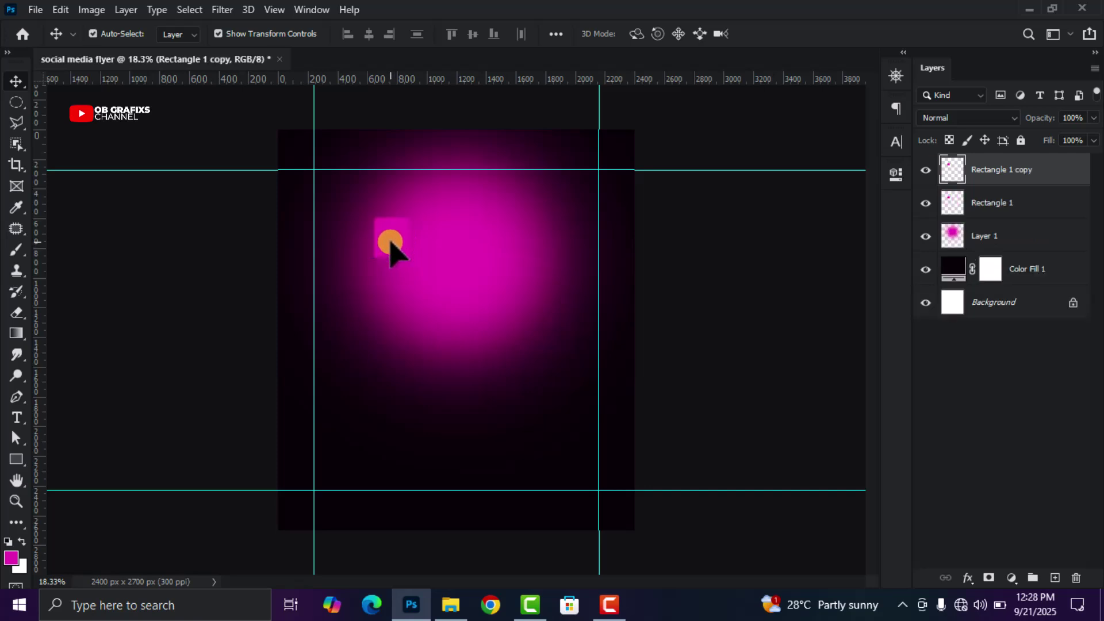
drag(393, 246, 440, 213)
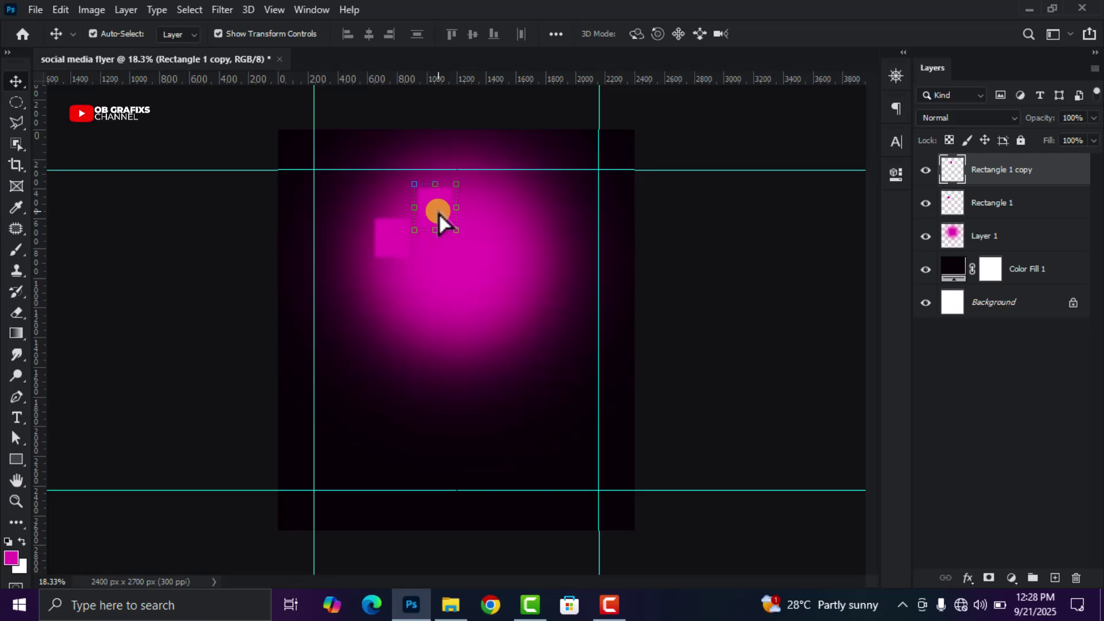
key(ctrl+j)
drag(439, 213, 512, 223)
key(ctrl+t)
click(802, 36)
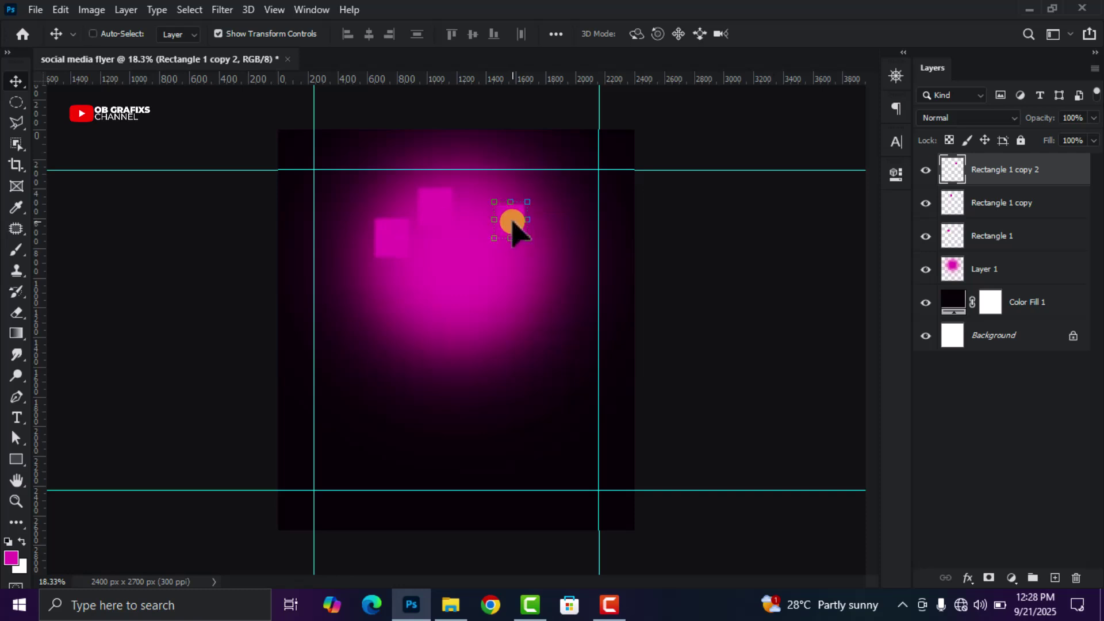
Step: Add a third copy of the blurred rectangle just below the first one, scaled down to about 66%
drag(511, 224, 392, 260)
scroll(405, 290, up, 2)
scroll(404, 296, up, 1)
click(796, 36)
scroll(727, 369, down, 3)
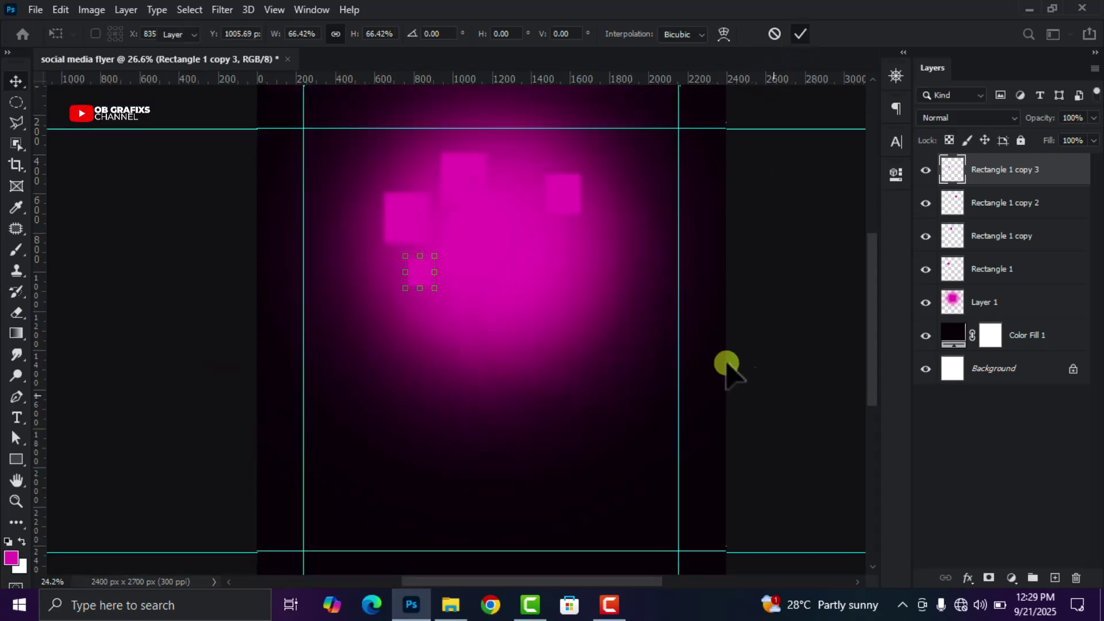
Step: Group the four rectangle layers and rename the group "shapes"
click(999, 274)
shift+click(1007, 172)
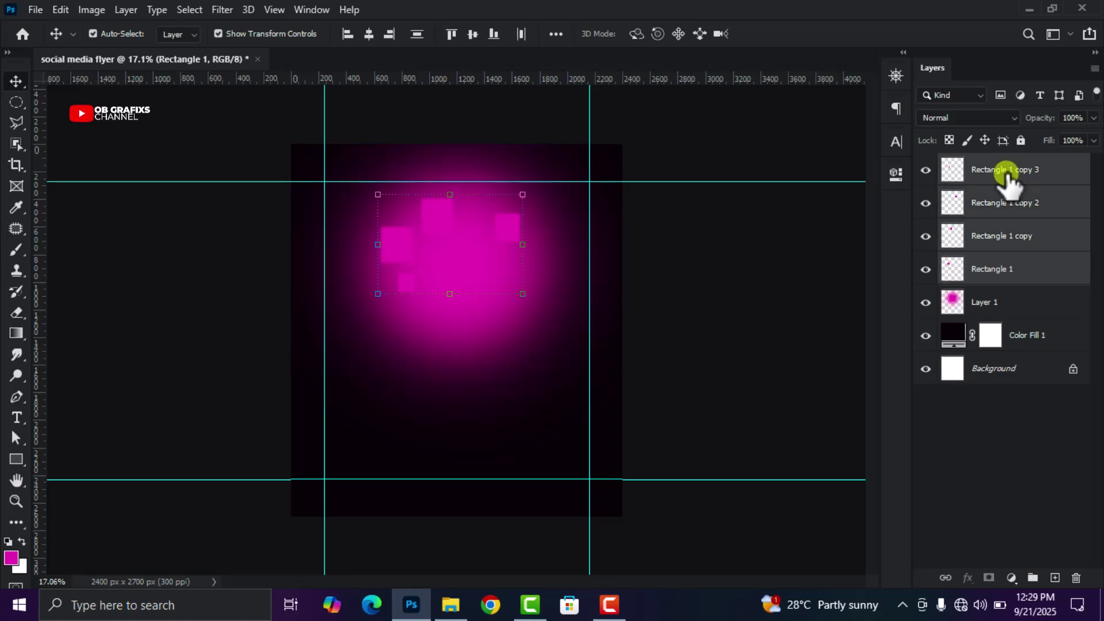
drag(1035, 271, 1032, 577)
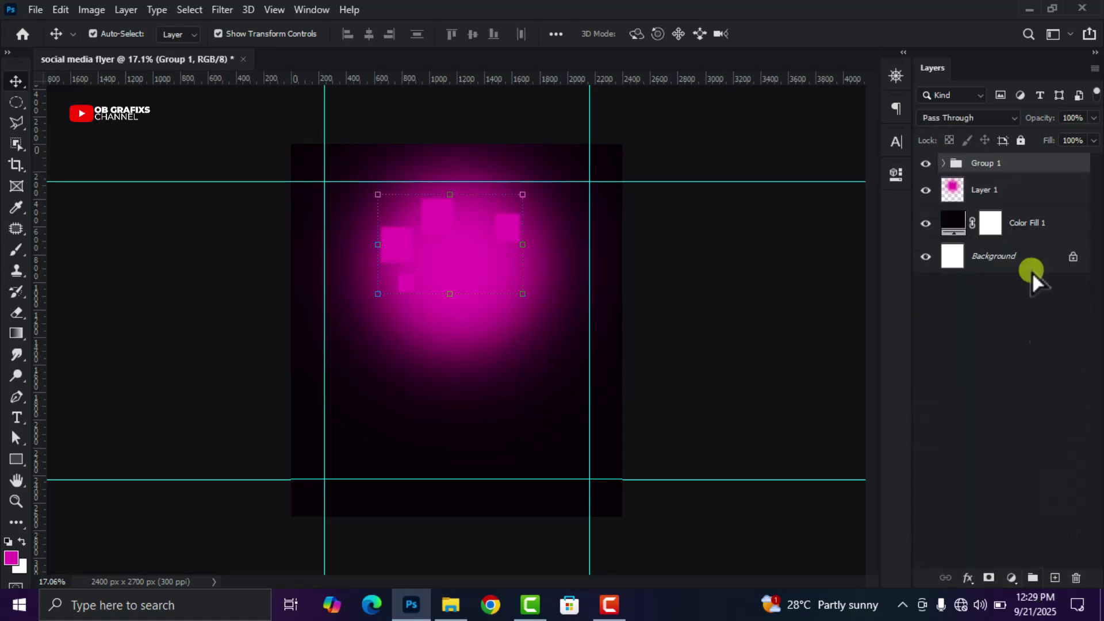
click(985, 162)
text(sh)
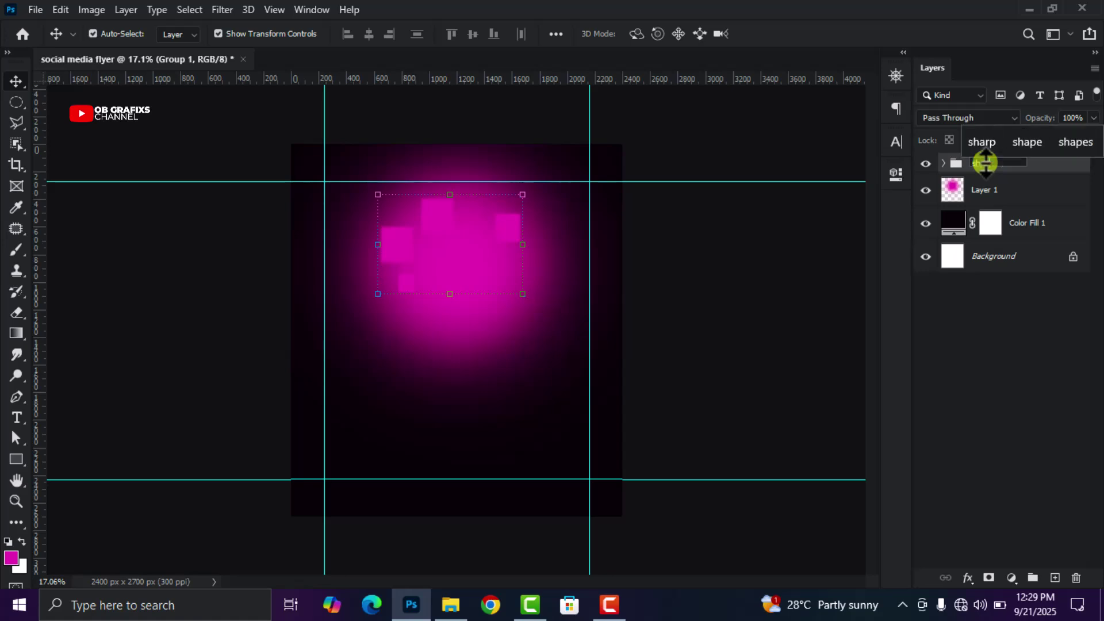
text(apes)
key(Return)
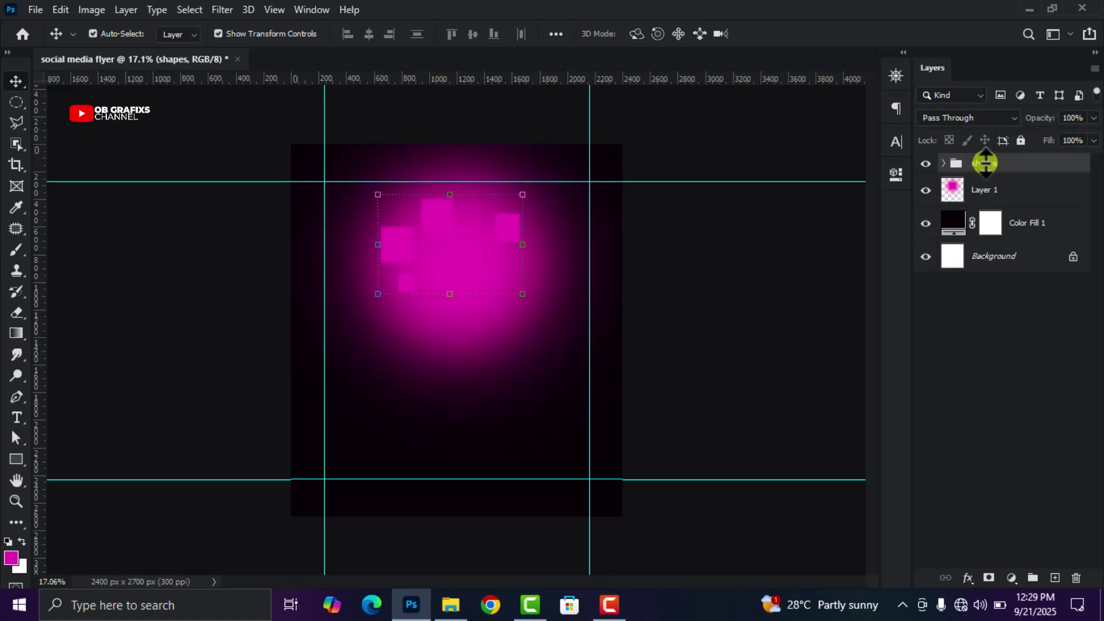
click(735, 322)
scroll(628, 303, down, 2)
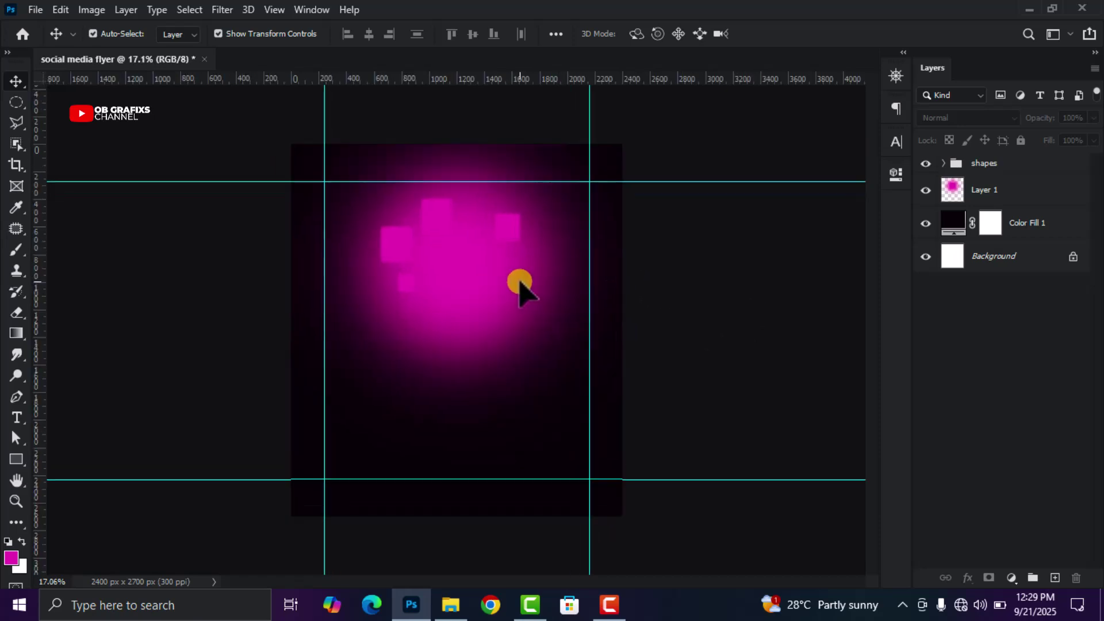
Step: Place the background-removed image of the man with headphones from the flyer folder in the canvas centre, above the shapes group
click(452, 606)
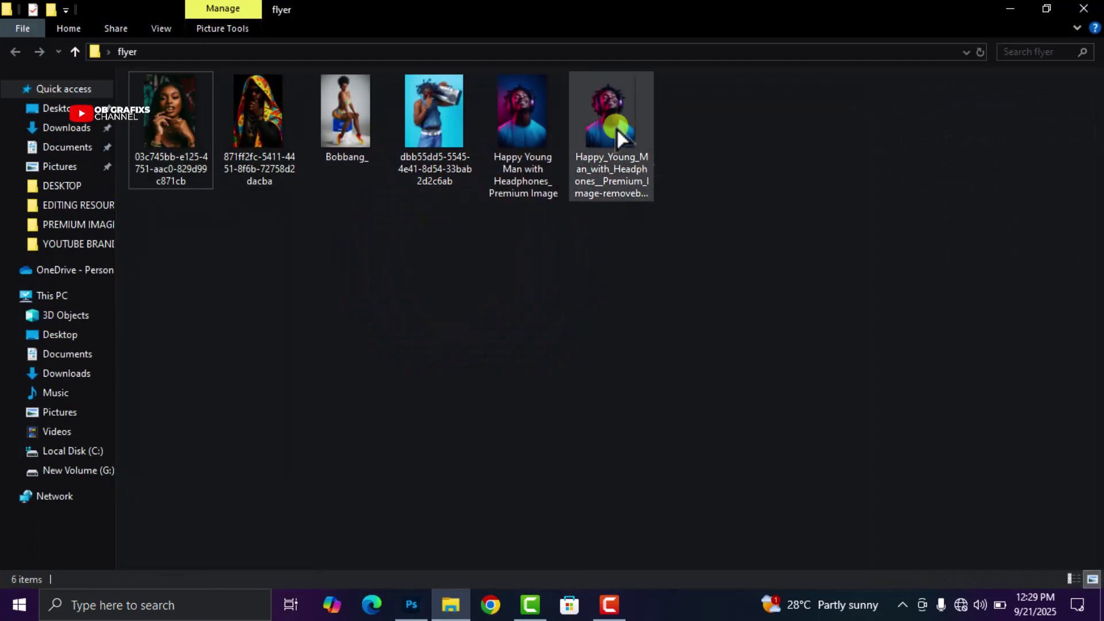
drag(614, 115, 464, 459)
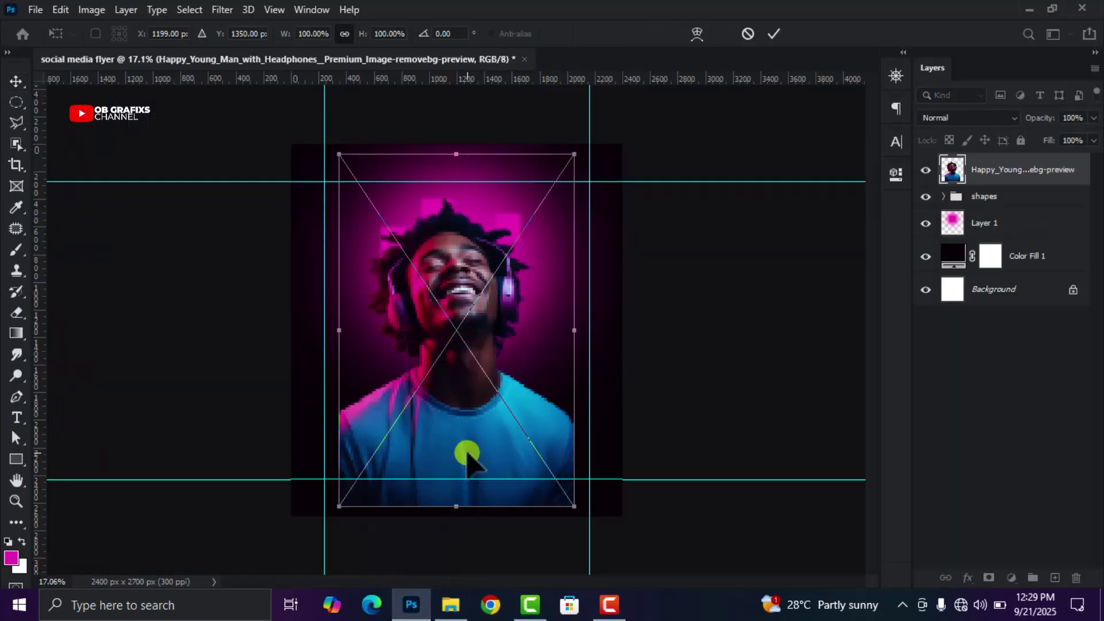
click(774, 34)
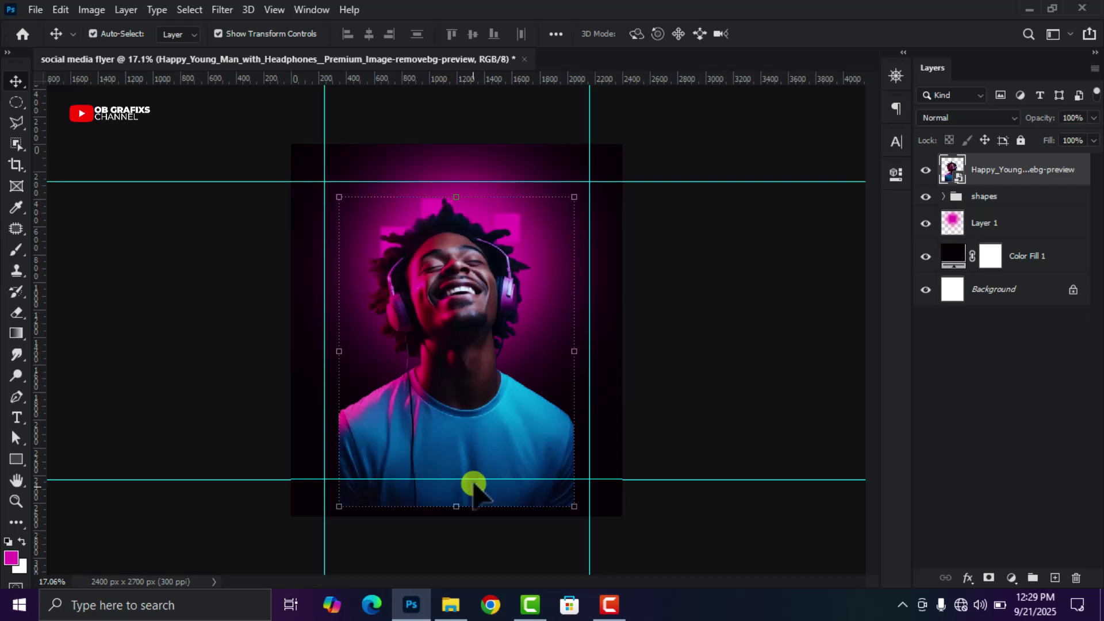
Step: Scale the man's image down to about 83% and position it between the guides, with the head over the pink glow
drag(460, 508, 464, 467)
drag(446, 360, 460, 345)
drag(472, 467, 476, 447)
drag(443, 316, 445, 322)
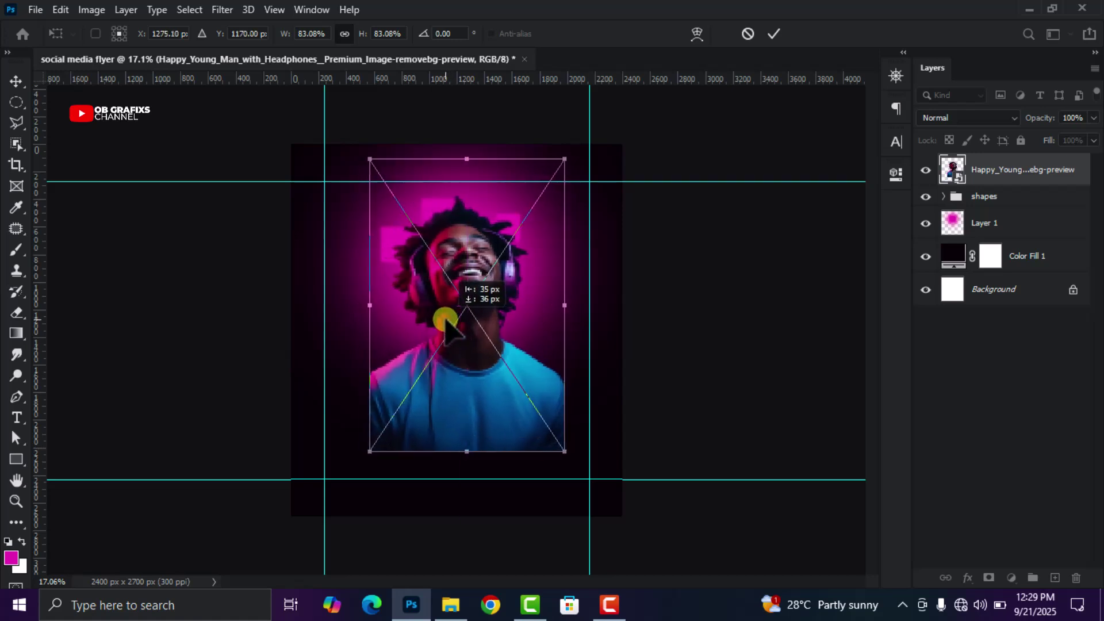
click(786, 36)
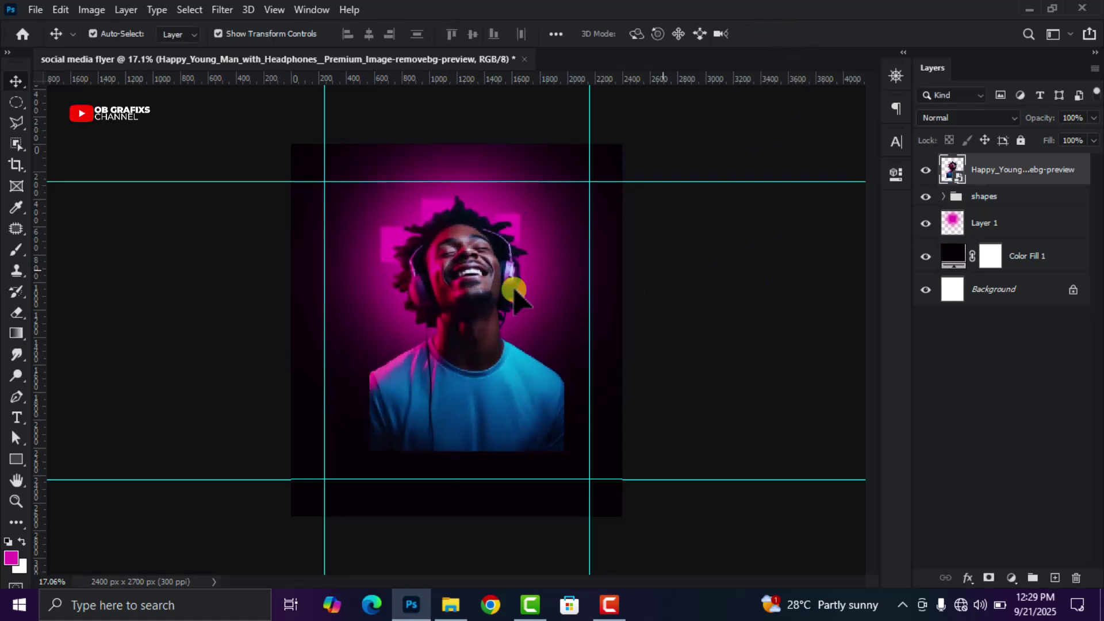
scroll(624, 275, up, 1)
scroll(486, 334, down, 1)
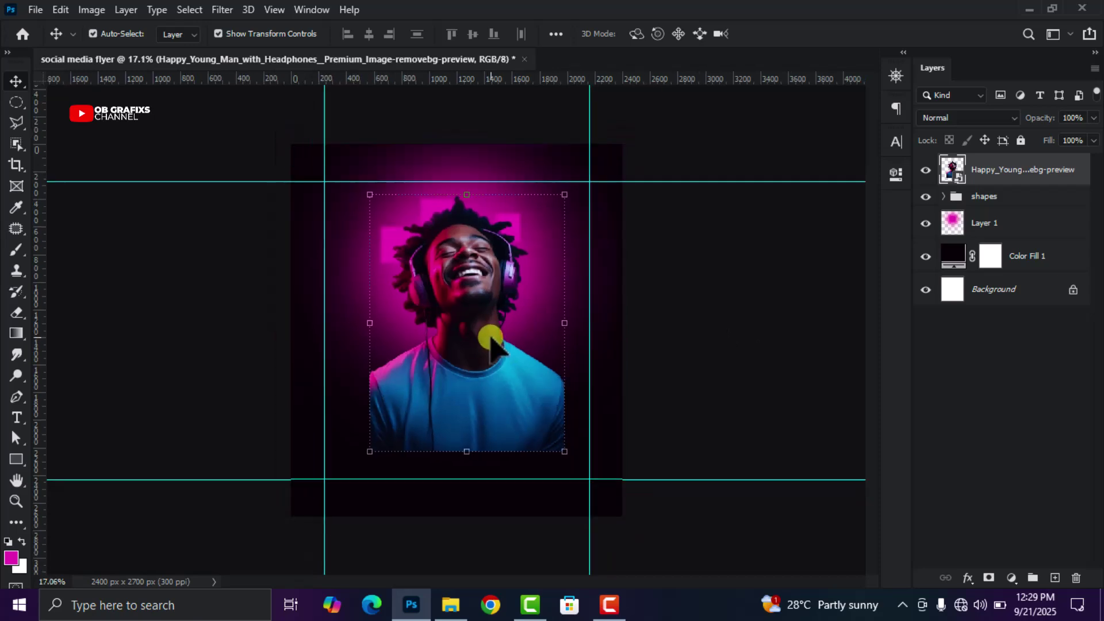
Step: Rasterize the man's layer and fade out the lower edge of his shirt with a 700 px Soft Round eraser
right_click(998, 173)
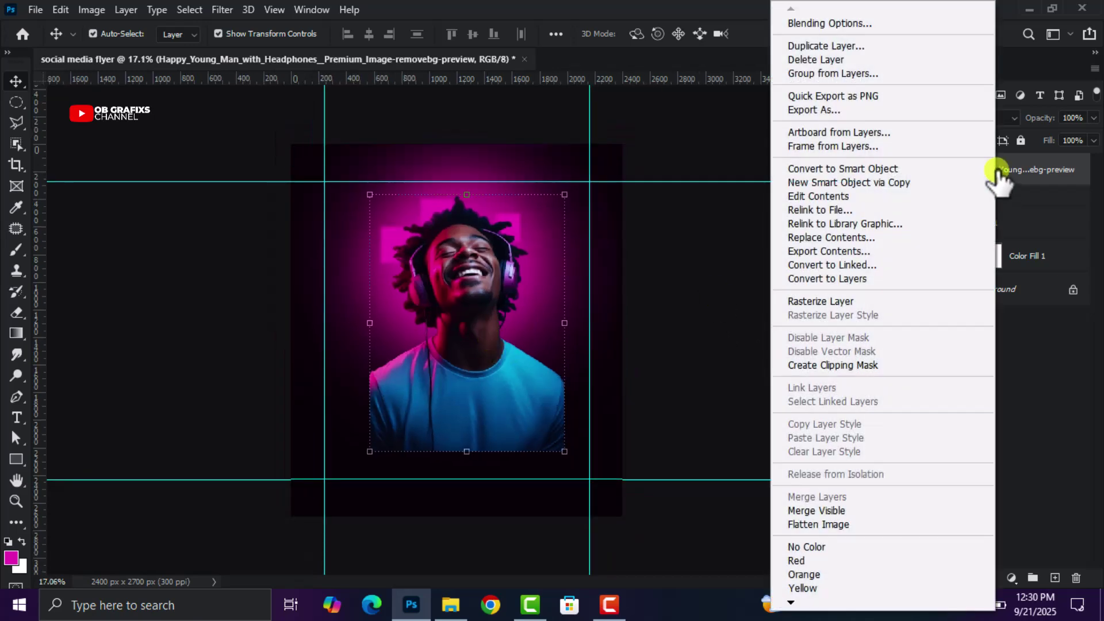
click(826, 301)
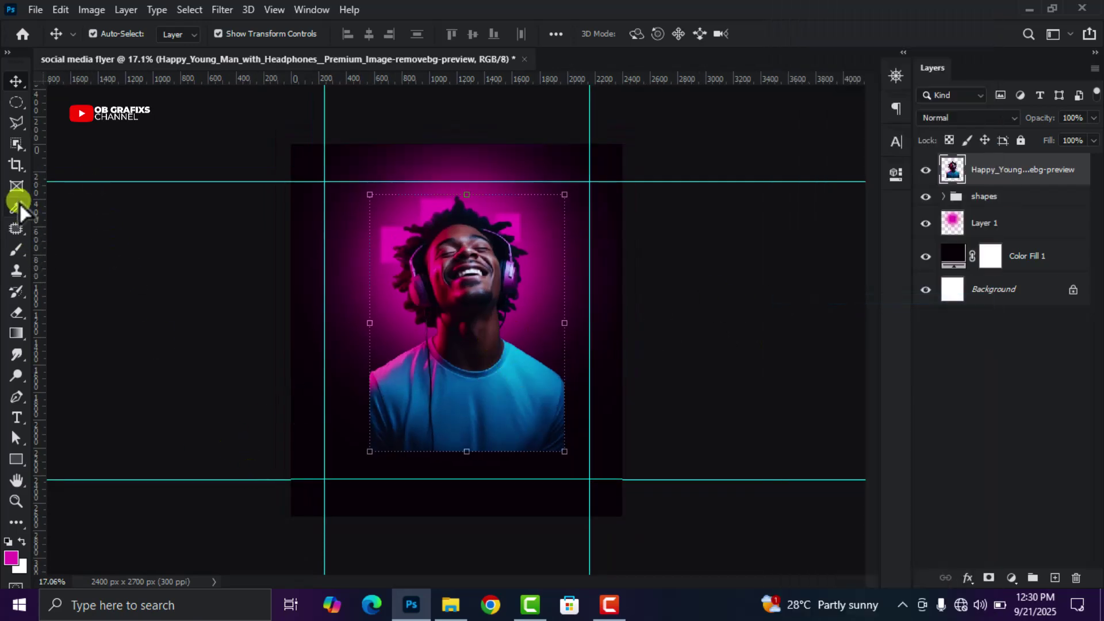
click(16, 316)
right_click(451, 407)
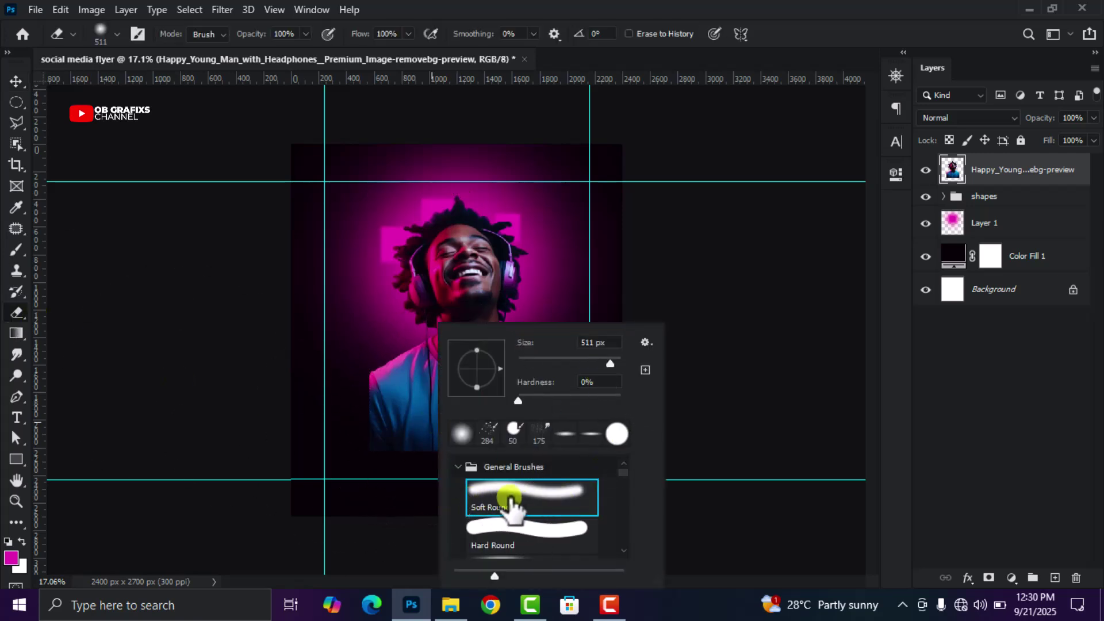
click(589, 342)
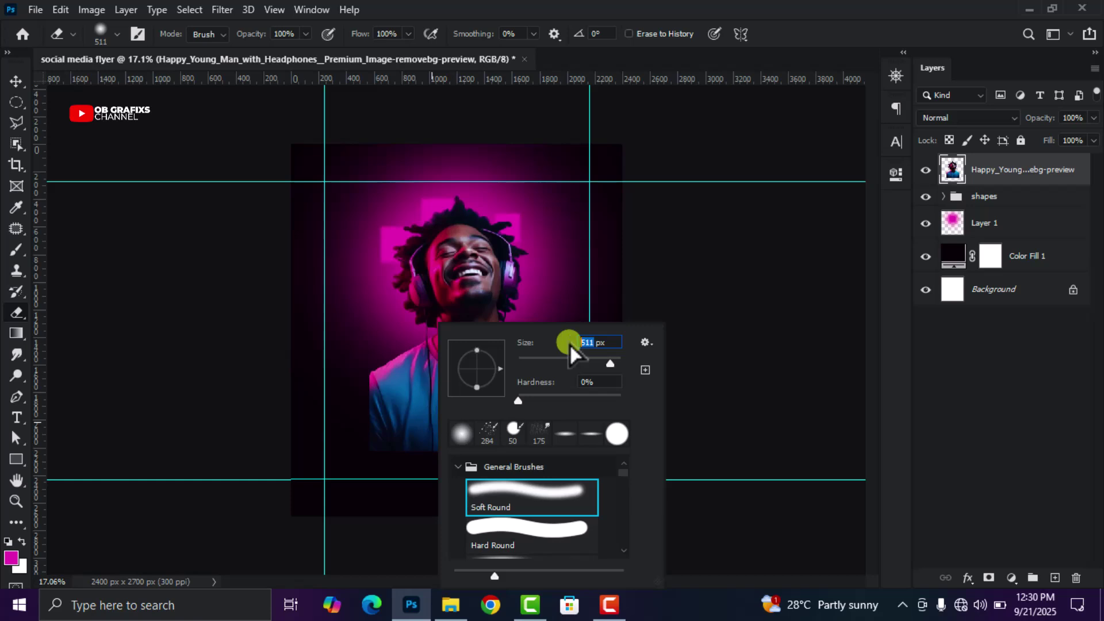
text(700)
key(Return)
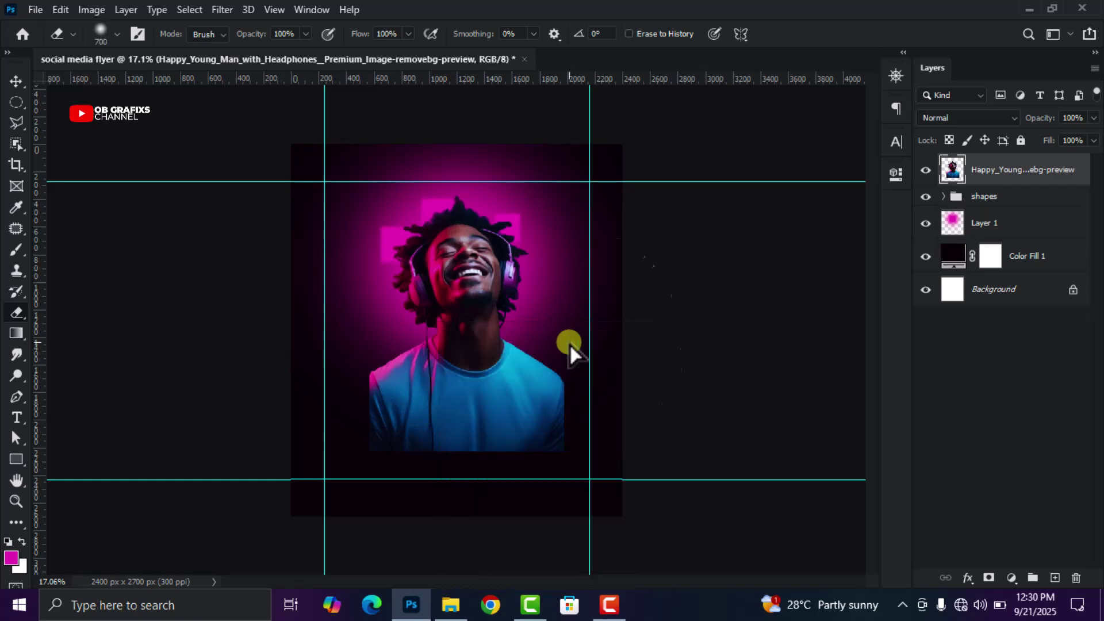
scroll(810, 401, up, 3)
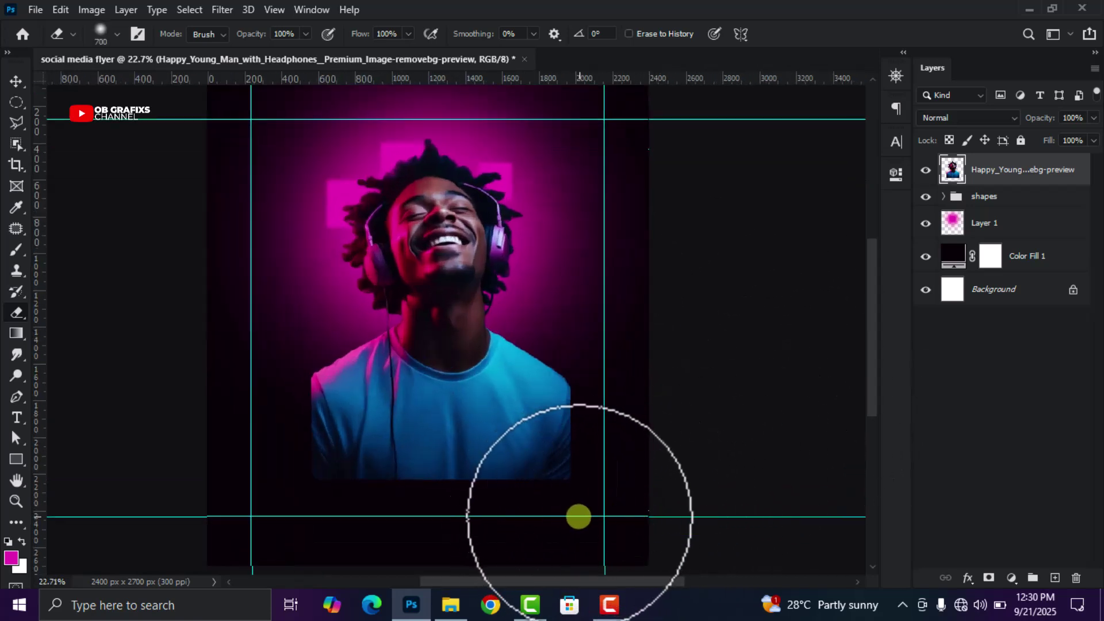
mouse_move(536, 520)
mouse_down()
mouse_move(561, 532)
mouse_move(415, 526)
mouse_move(445, 546)
mouse_move(317, 508)
mouse_up()
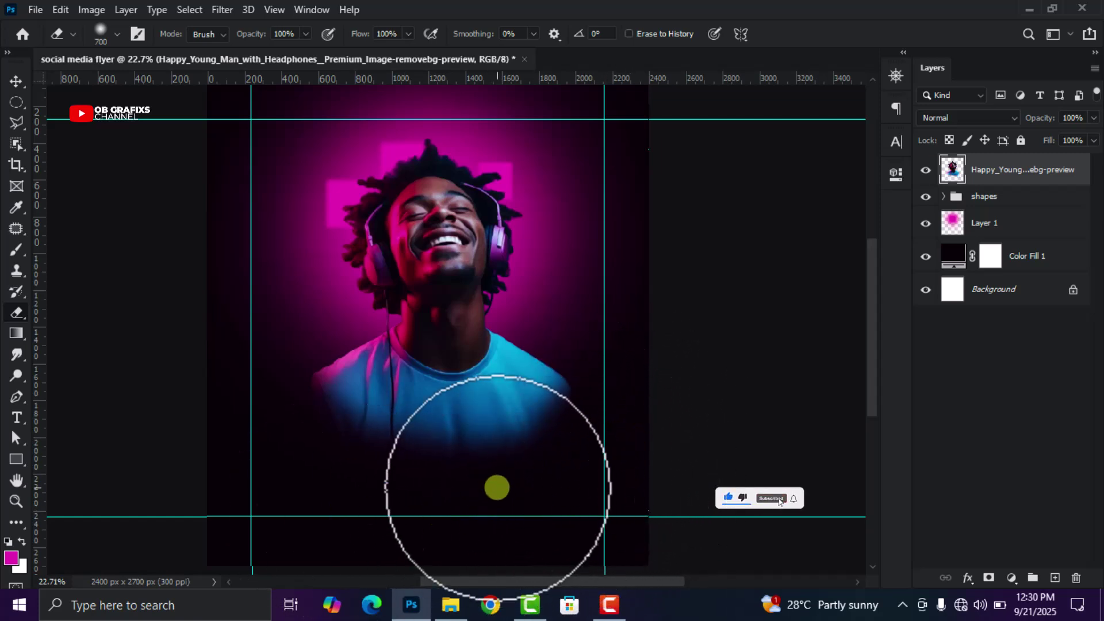
scroll(487, 485, down, 1)
scroll(486, 485, down, 2)
click(16, 81)
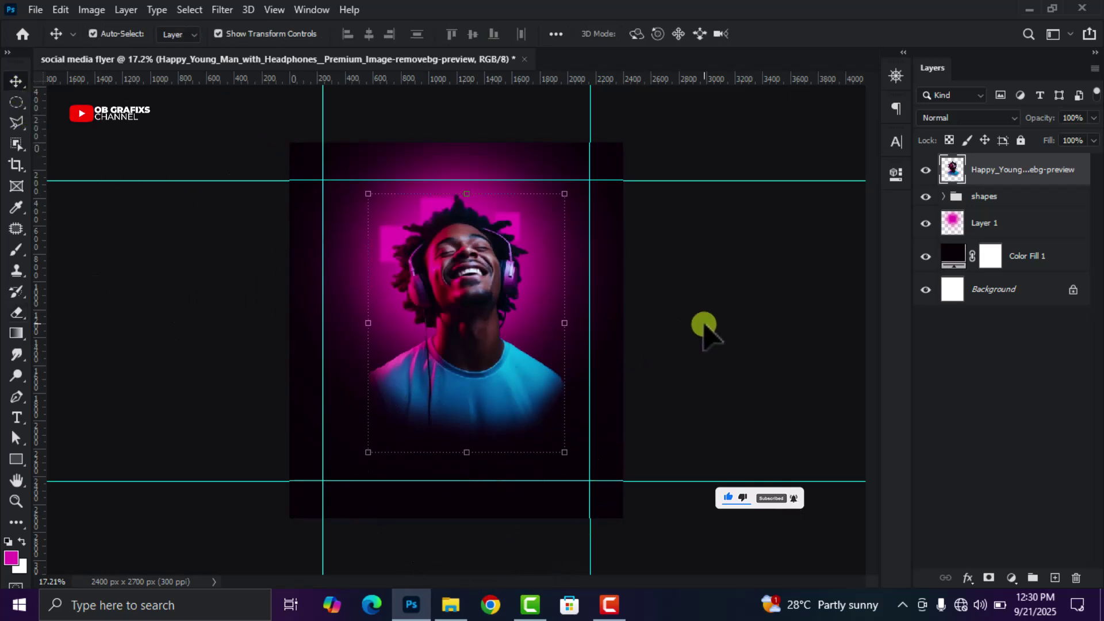
Step: Enlarge the shapes group to about 111.5% around the man's head
click(1010, 198)
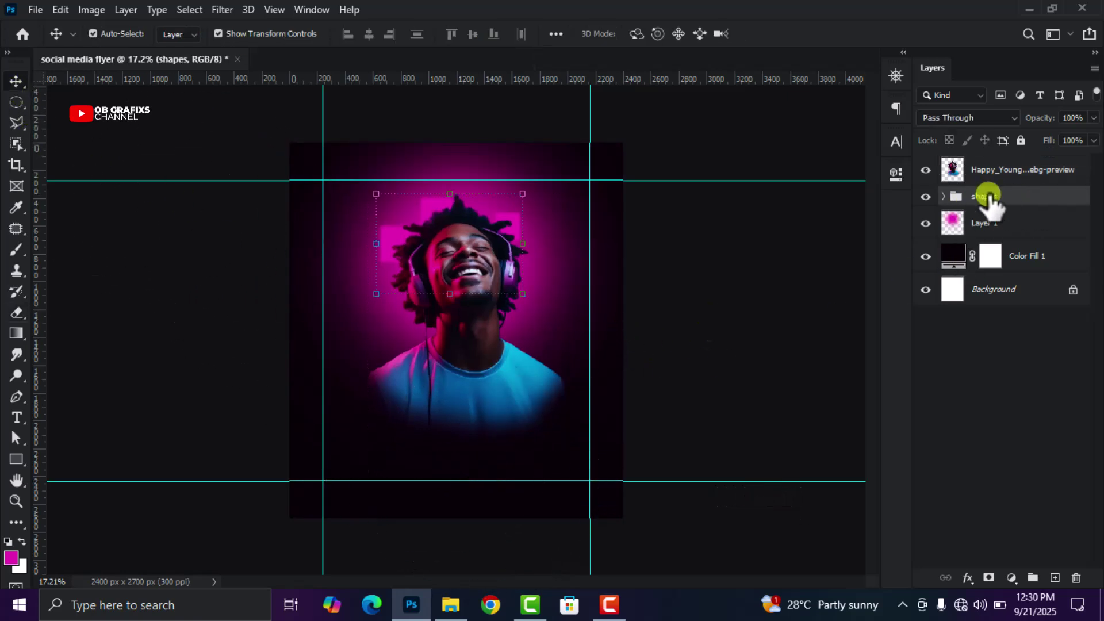
drag(450, 294, 457, 307)
click(799, 30)
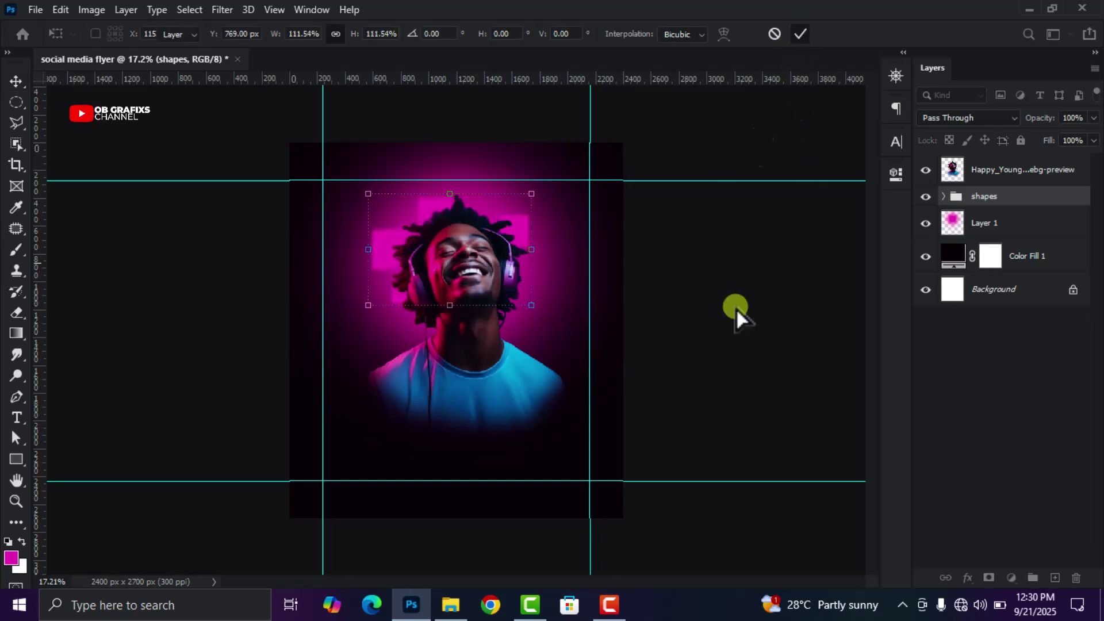
Step: Rearrange the rectangles around the head: shift the left one inward, the small lower one down, and the upper right one outward
scroll(466, 288, up, 3)
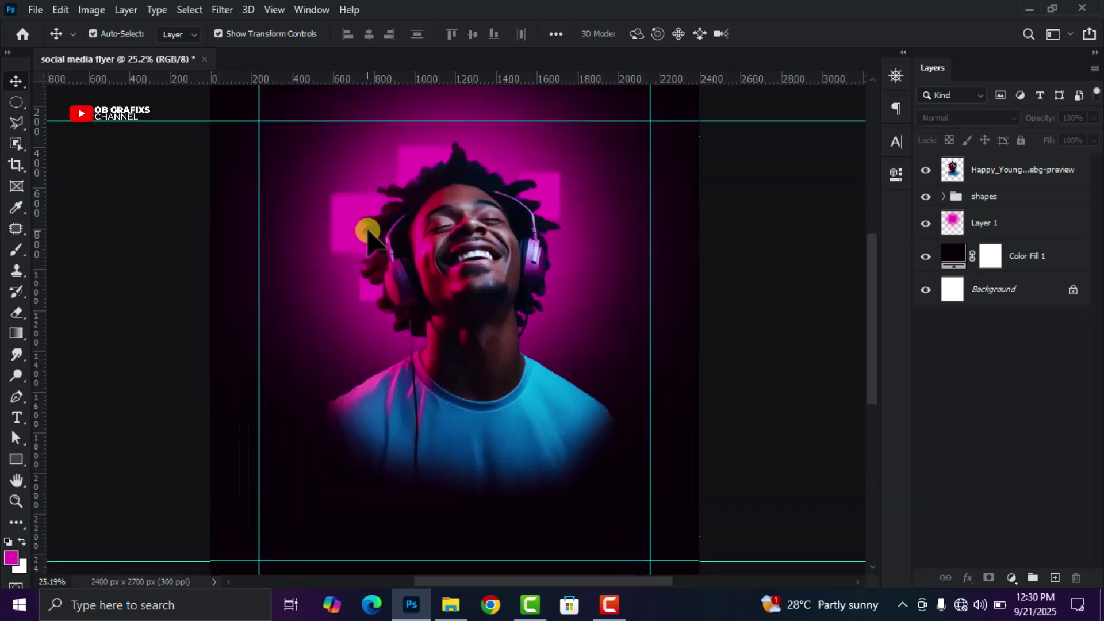
click(361, 230)
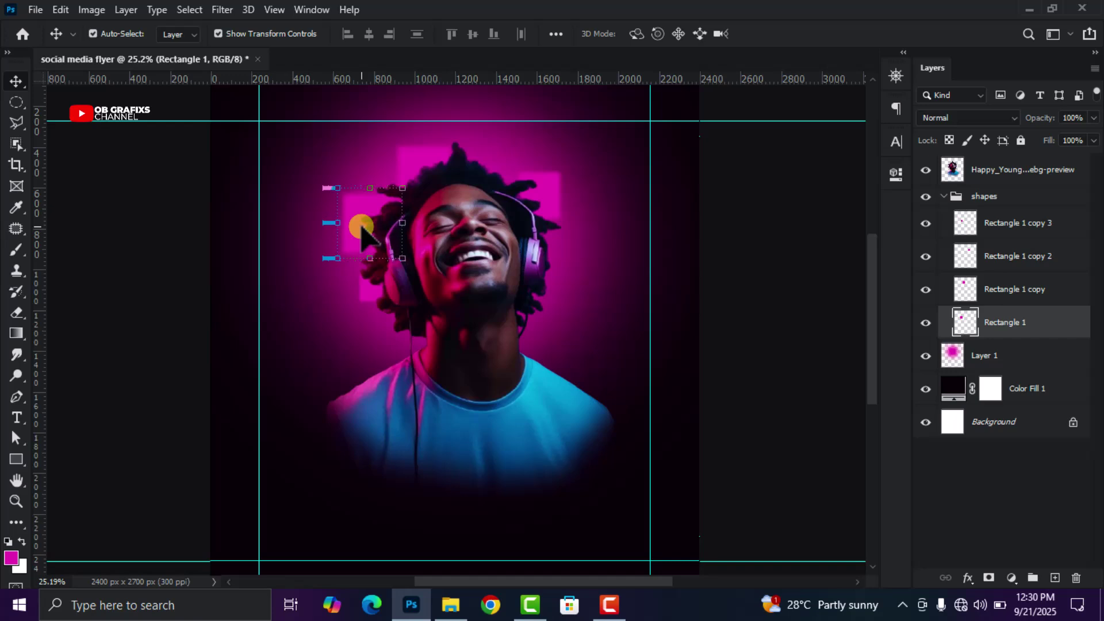
click(723, 314)
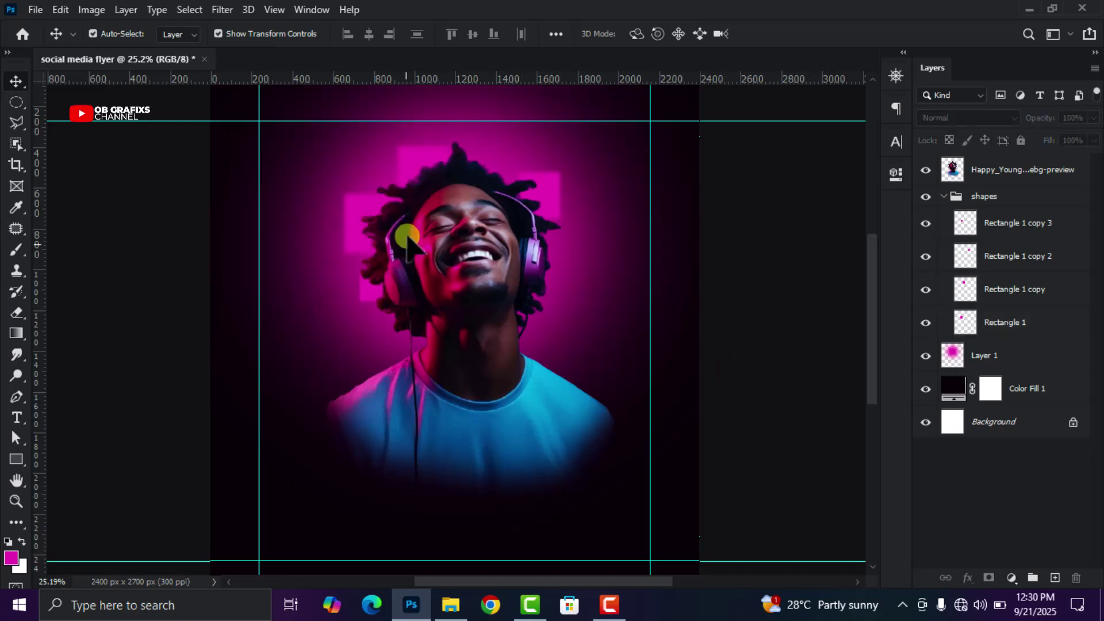
click(375, 297)
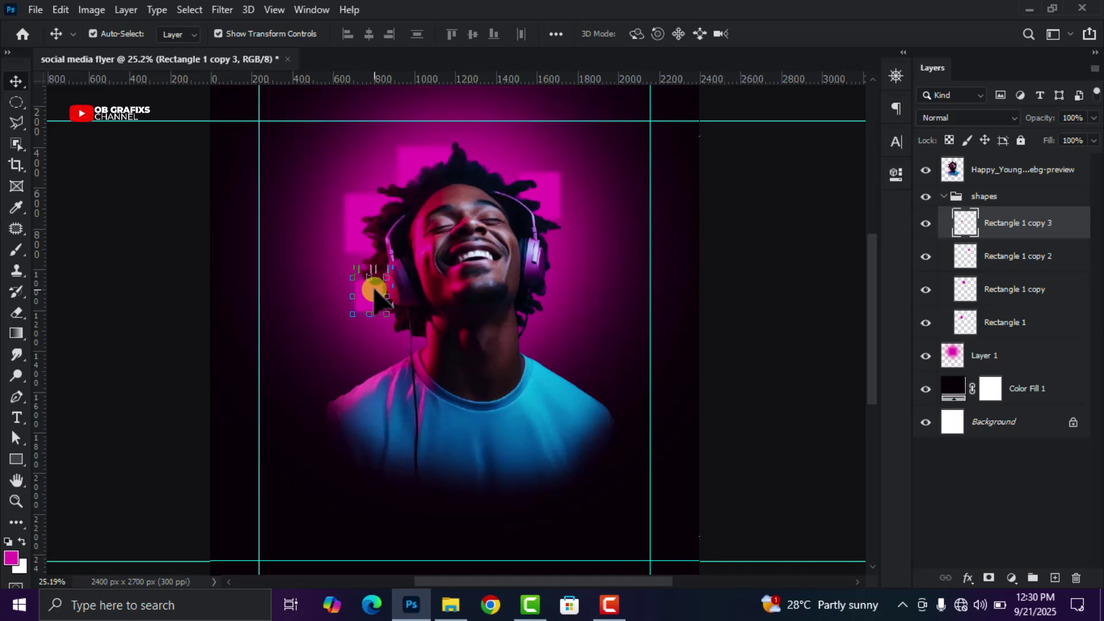
scroll(467, 280, down, 2)
click(764, 264)
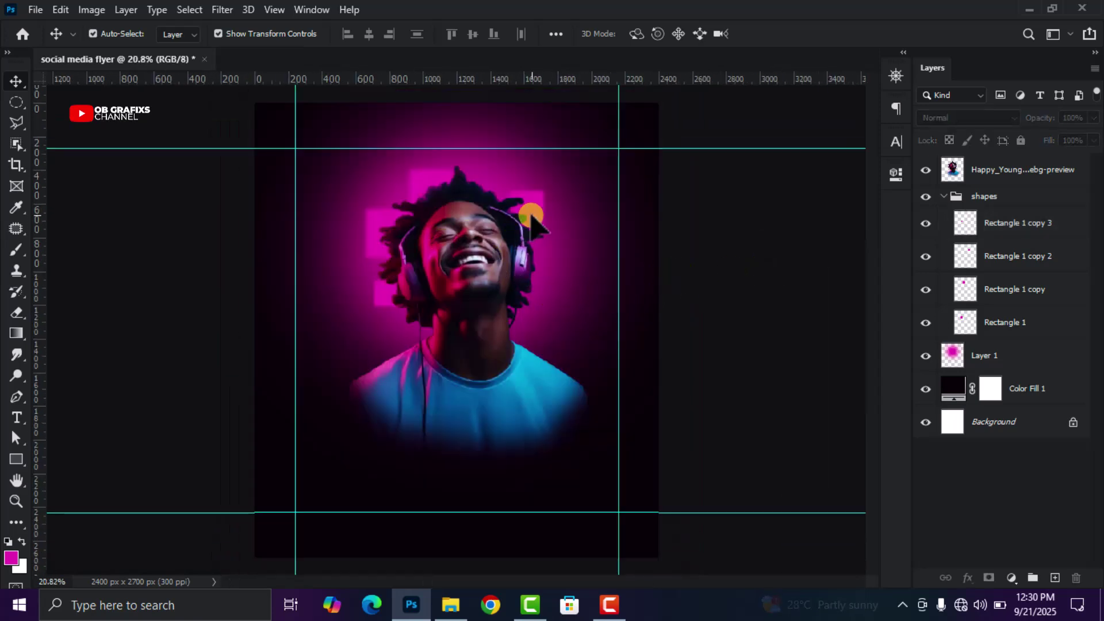
drag(538, 195, 550, 199)
Step: Nudge the man slightly down and collapse the shapes group
click(504, 382)
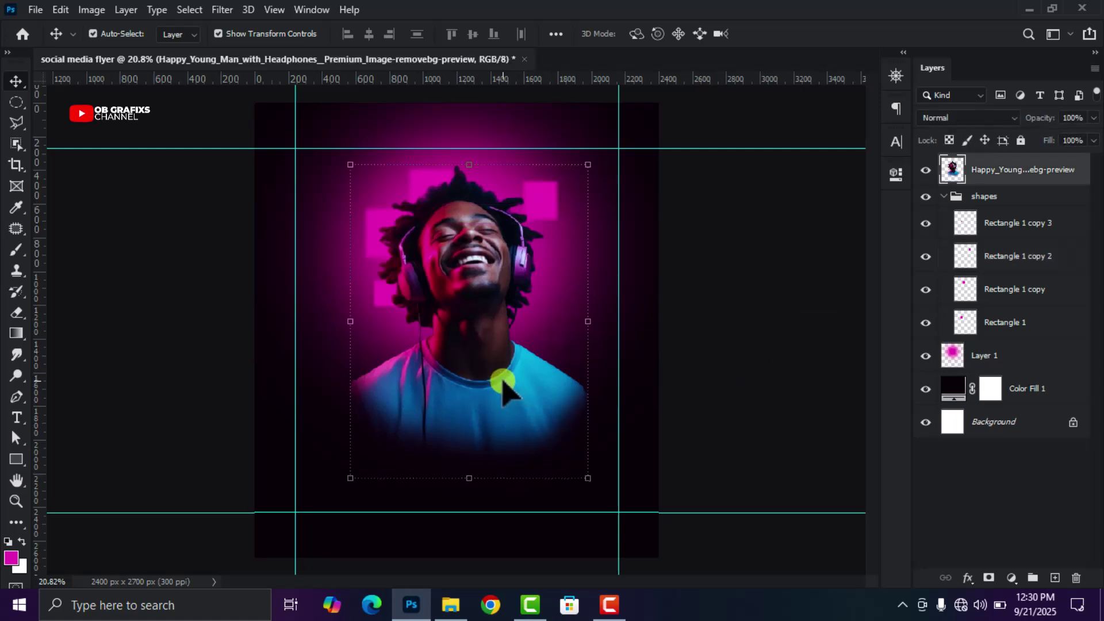
click(725, 345)
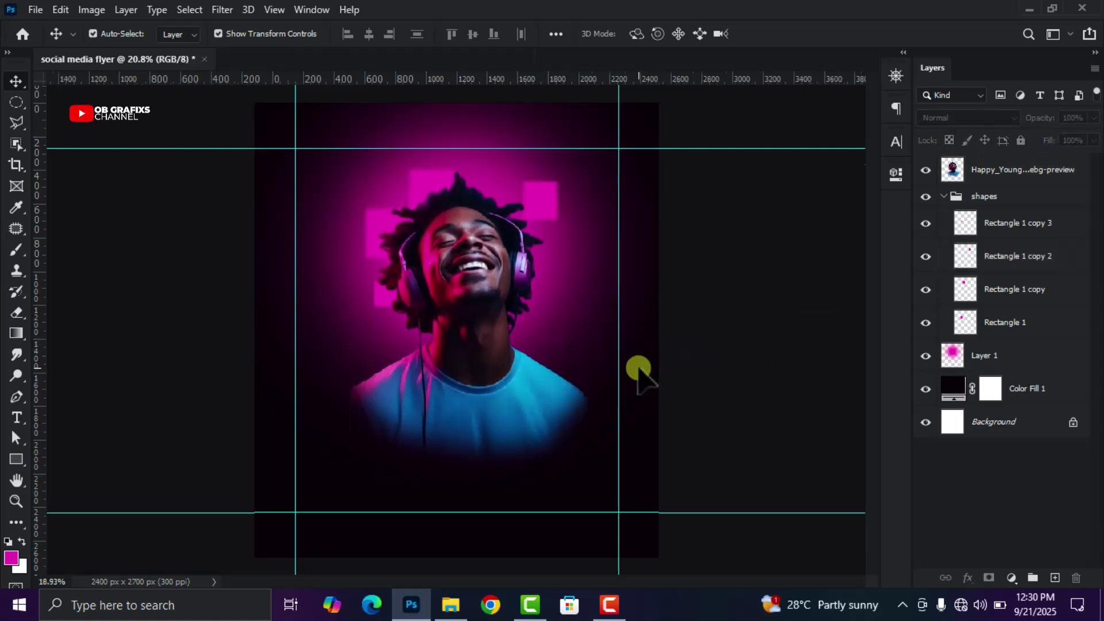
scroll(330, 345, down, 3)
scroll(330, 321, up, 2)
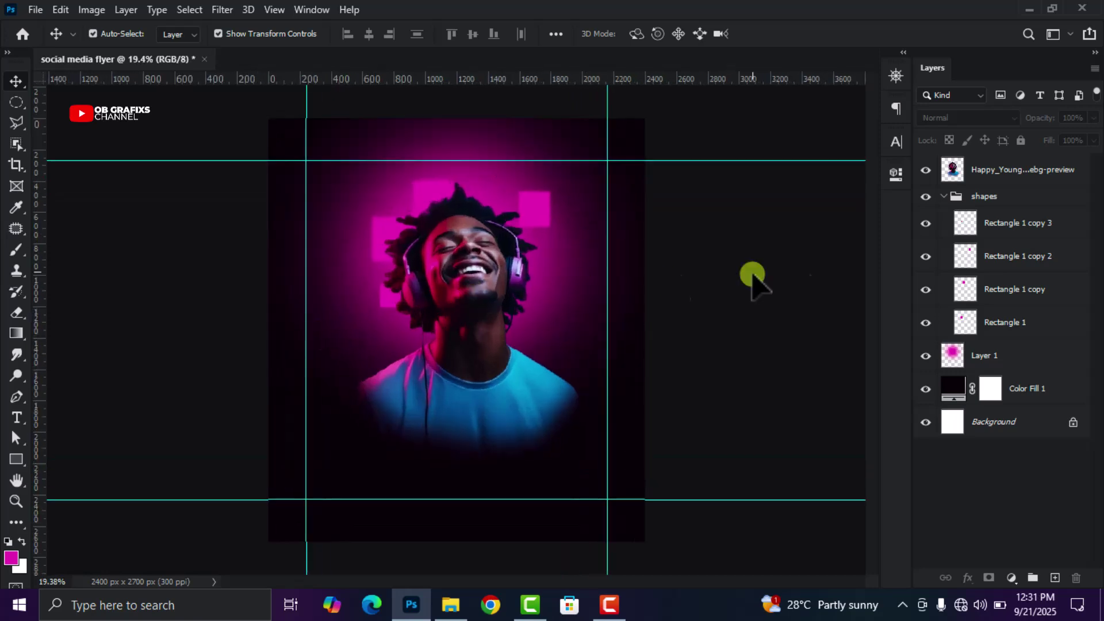
click(944, 197)
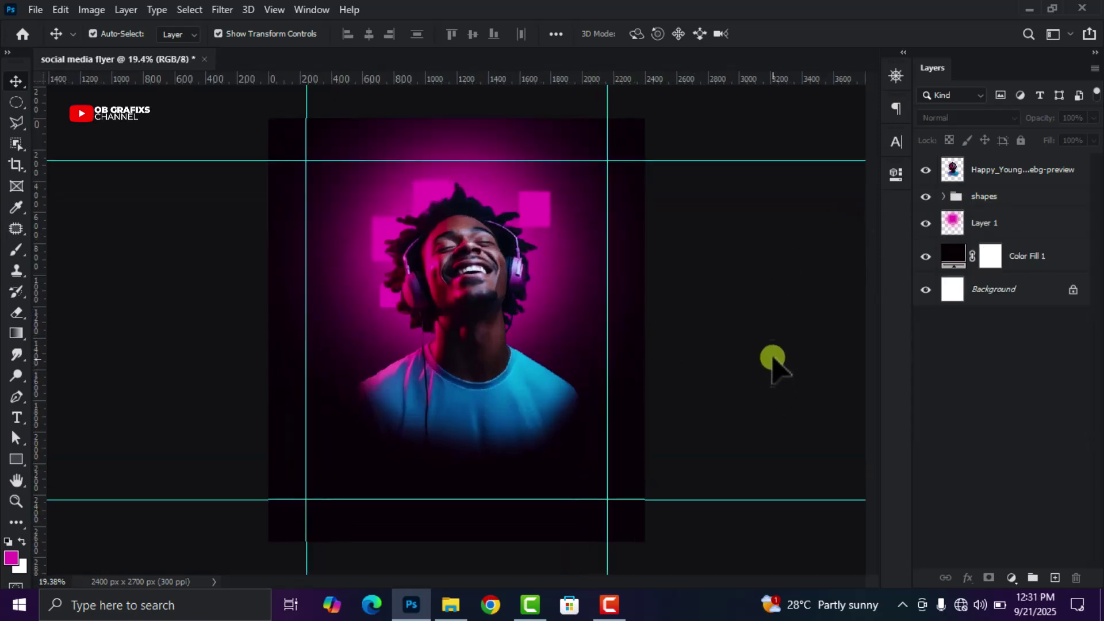
Step: Add a new empty layer directly below the man's layer and above the shapes group
click(1055, 577)
click(1044, 175)
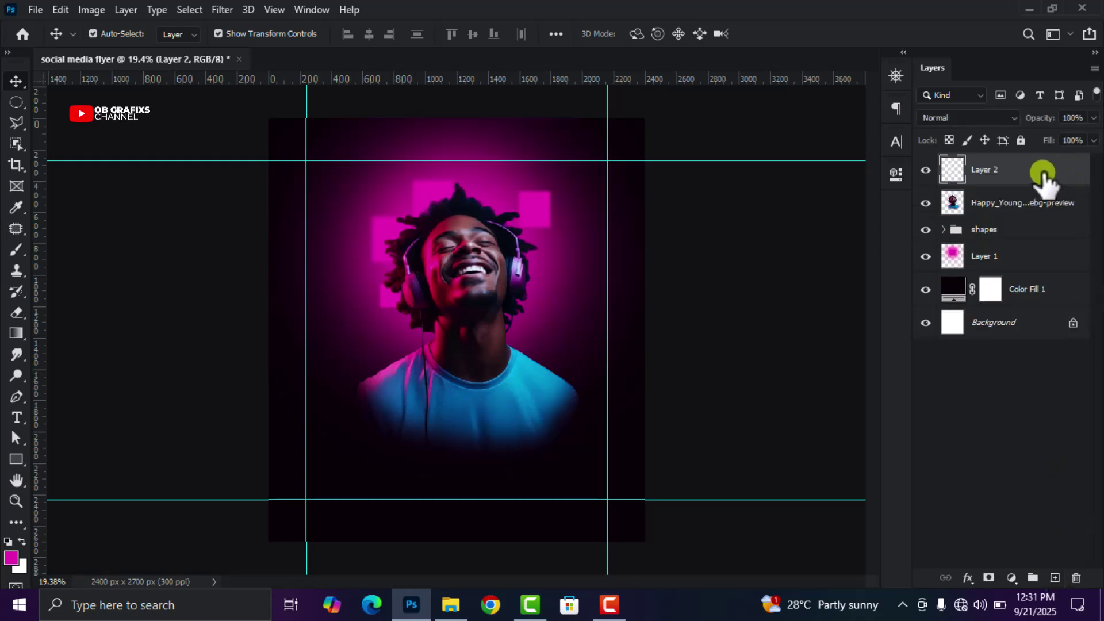
drag(1044, 175, 1045, 211)
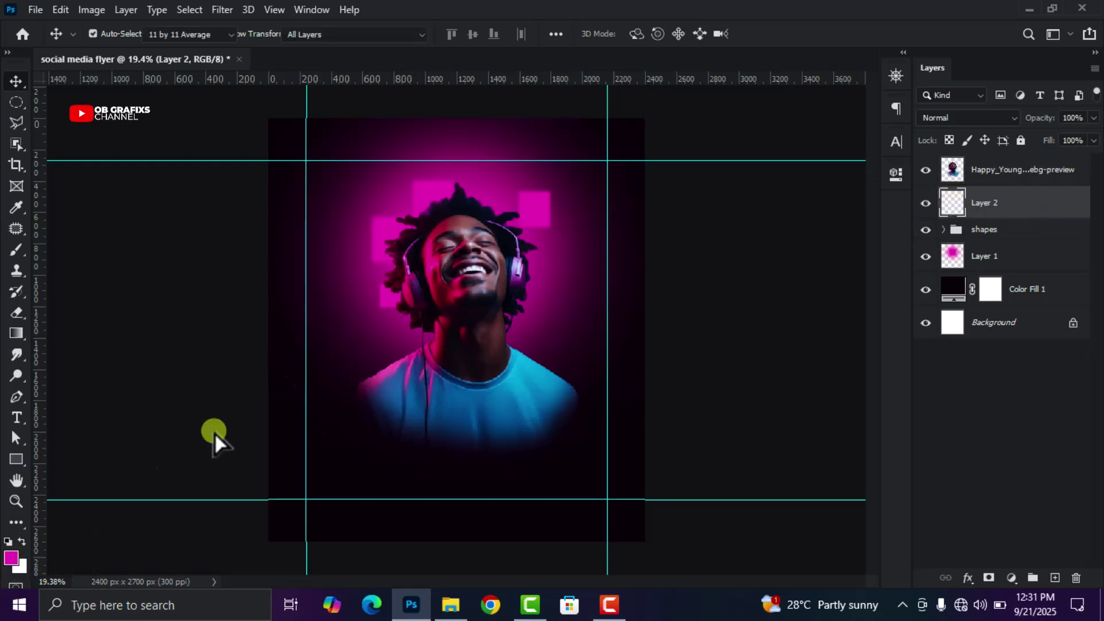
Step: Dab a pale pink (fadef2) glow beside the right of the man's neck with a 500 px Soft Round brush
click(11, 557)
click(699, 140)
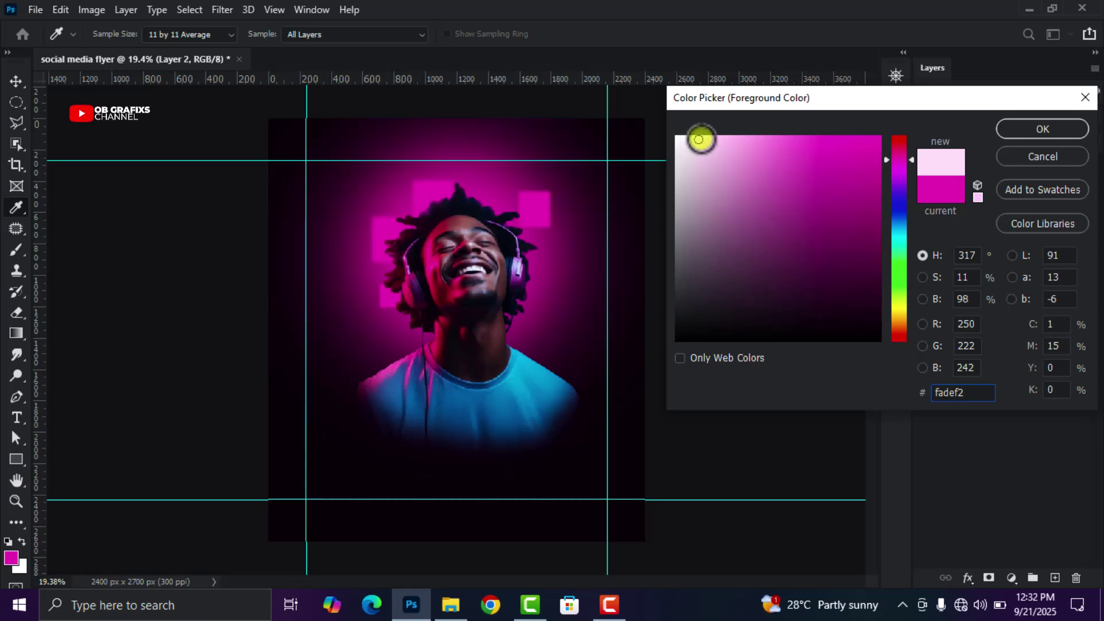
drag(977, 390, 927, 391)
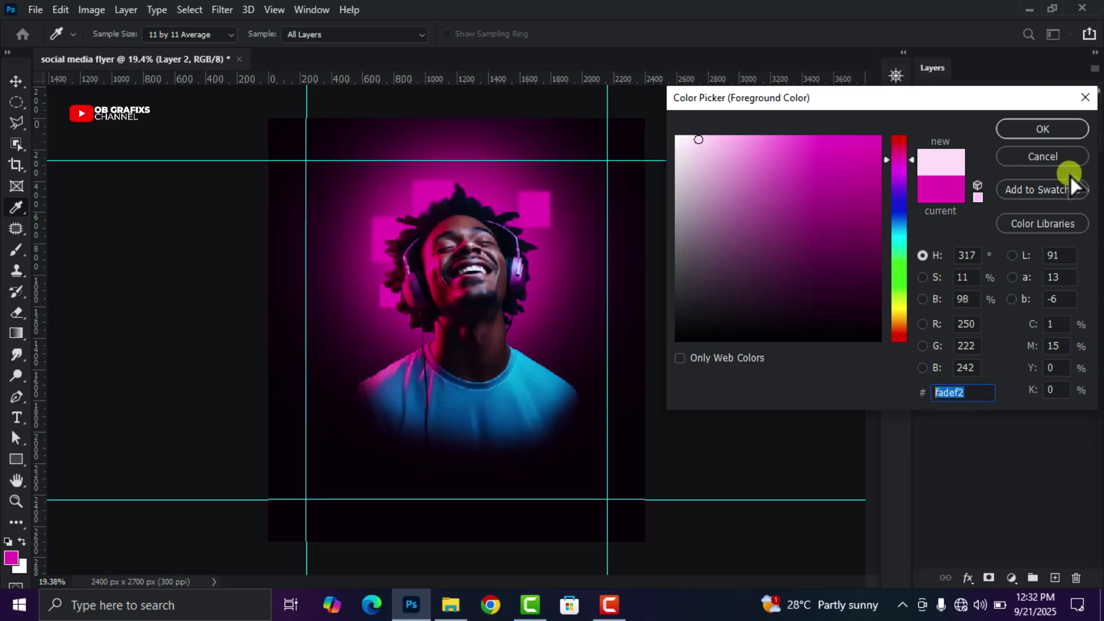
click(1041, 126)
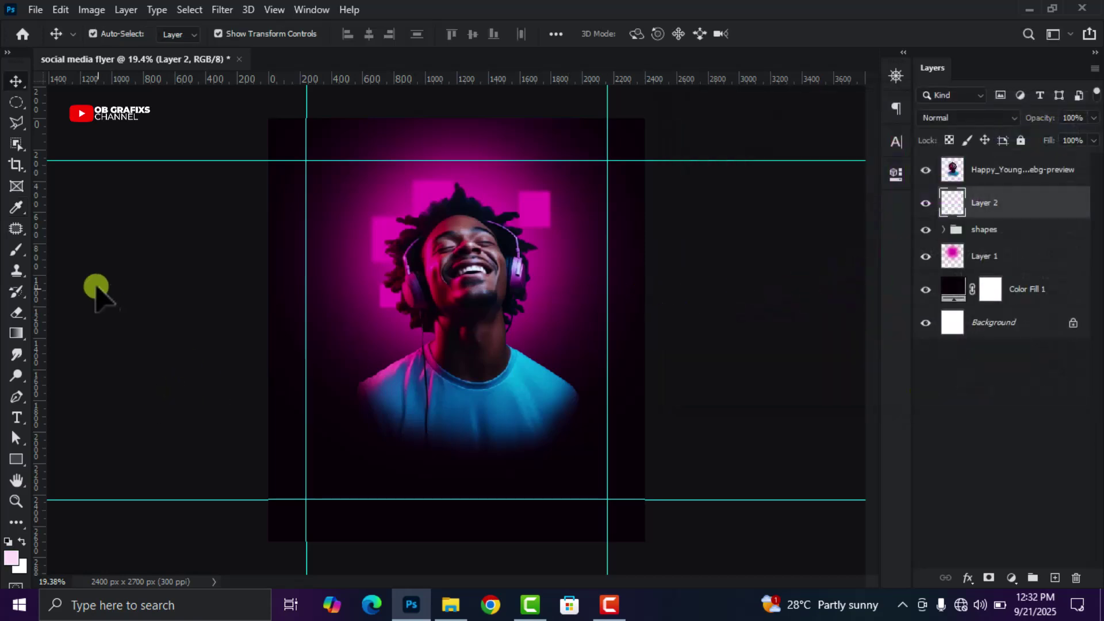
click(16, 250)
right_click(489, 308)
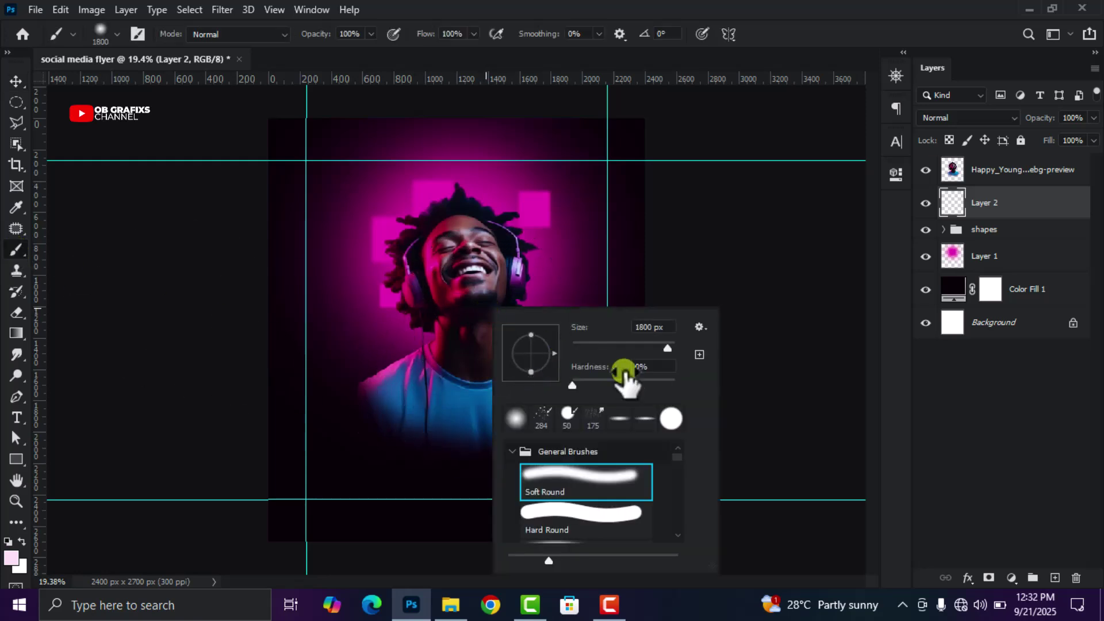
drag(651, 330, 618, 332)
text(500)
key(Return)
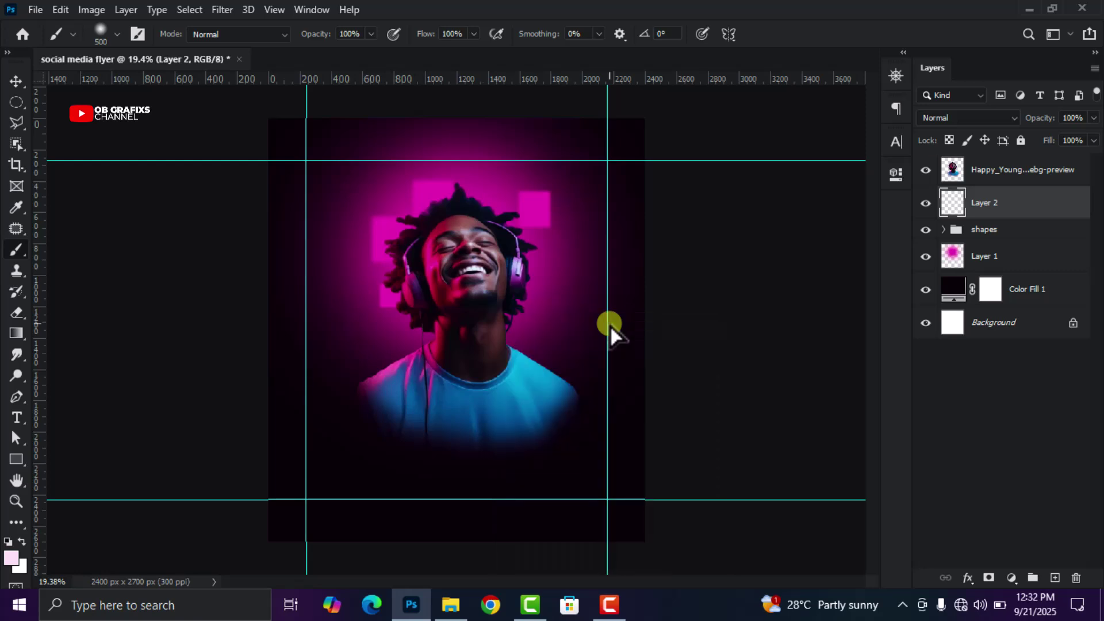
scroll(505, 357, up, 2)
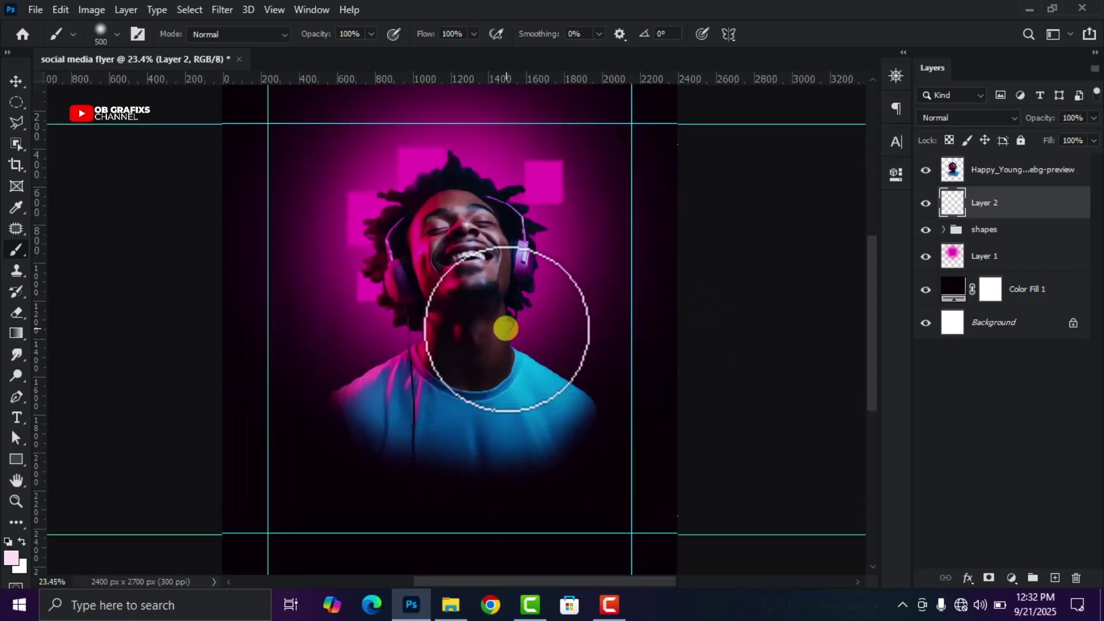
click(504, 326)
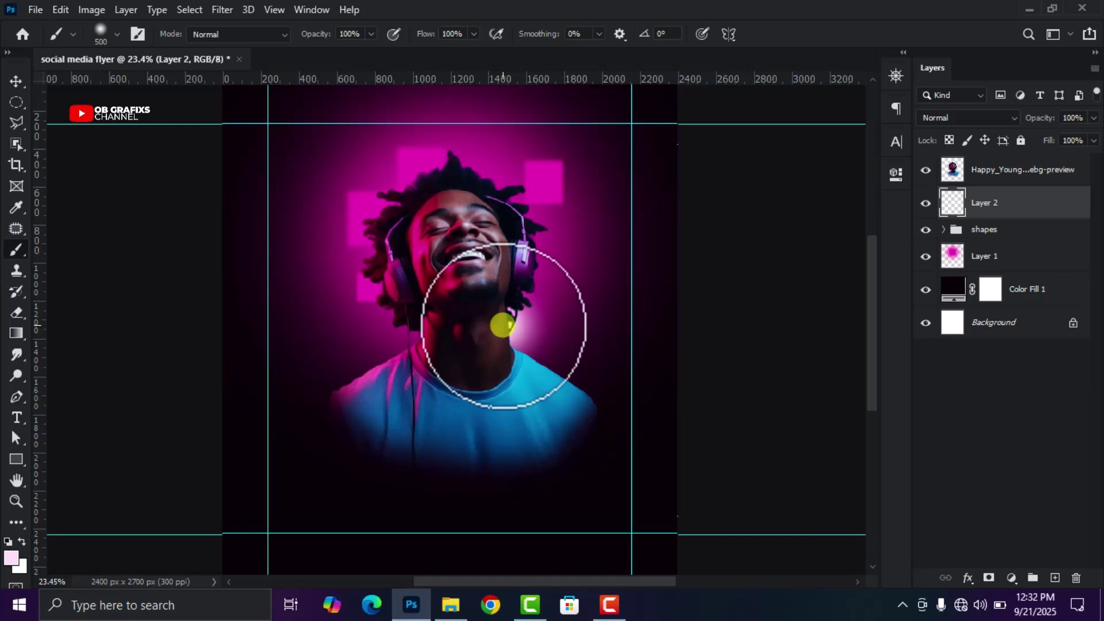
Step: Slightly adjust the size and placement of the pale pink glow beside the man's neck
click(16, 83)
scroll(314, 236, down, 2)
scroll(557, 345, up, 1)
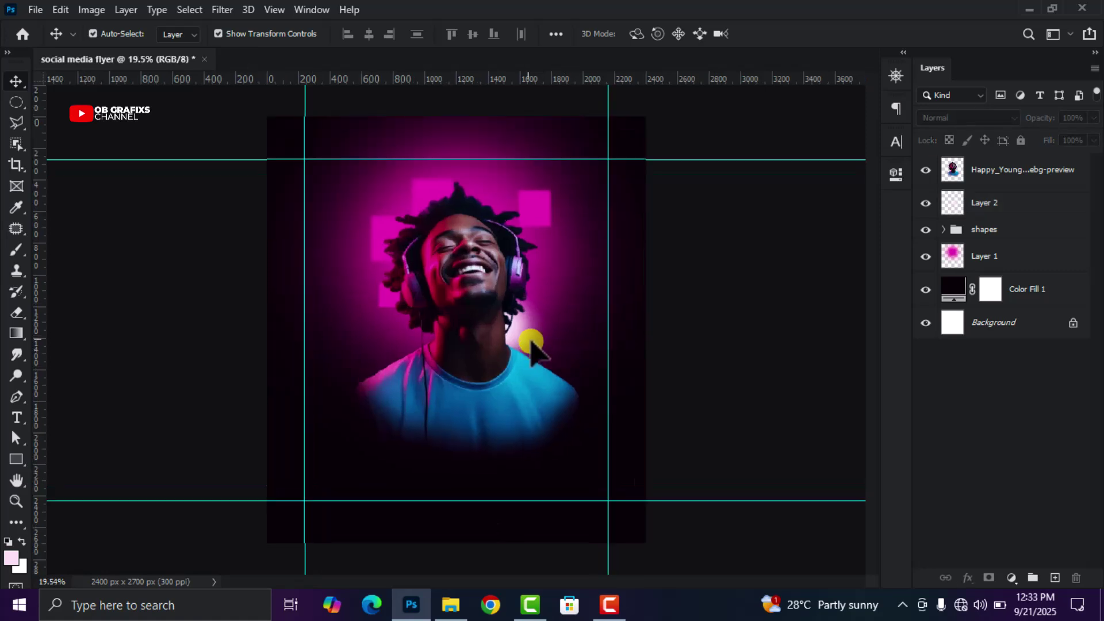
drag(501, 391, 506, 396)
click(801, 33)
Step: Add an Outer Glow effect with Normal blend mode to the layer of the pale pink glow beside the man's neck
scroll(521, 331, up, 1)
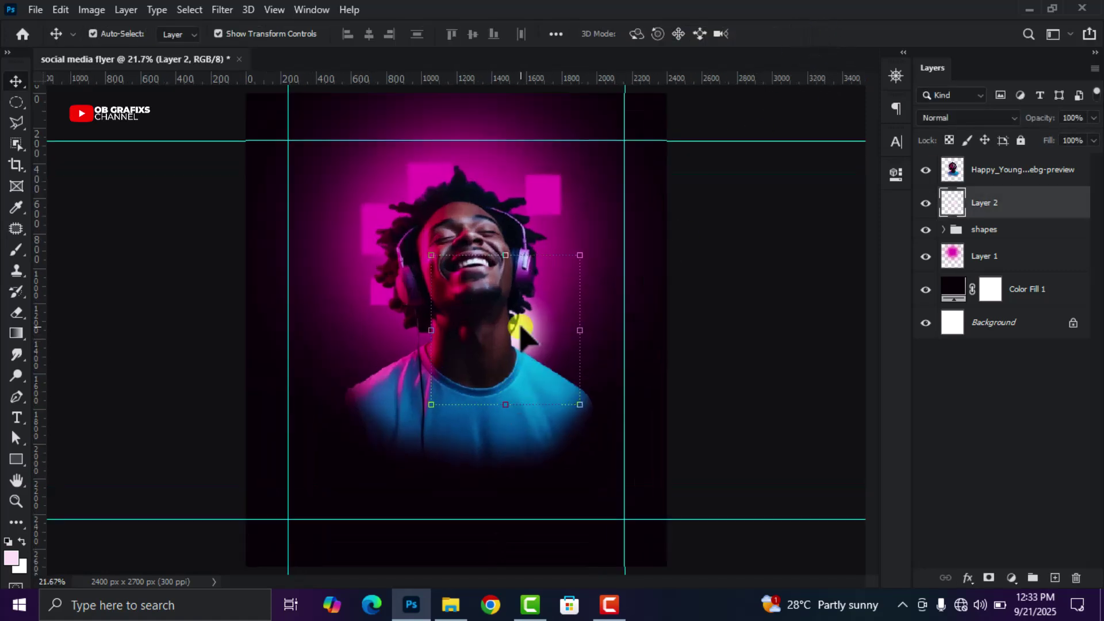
scroll(521, 327, down, 1)
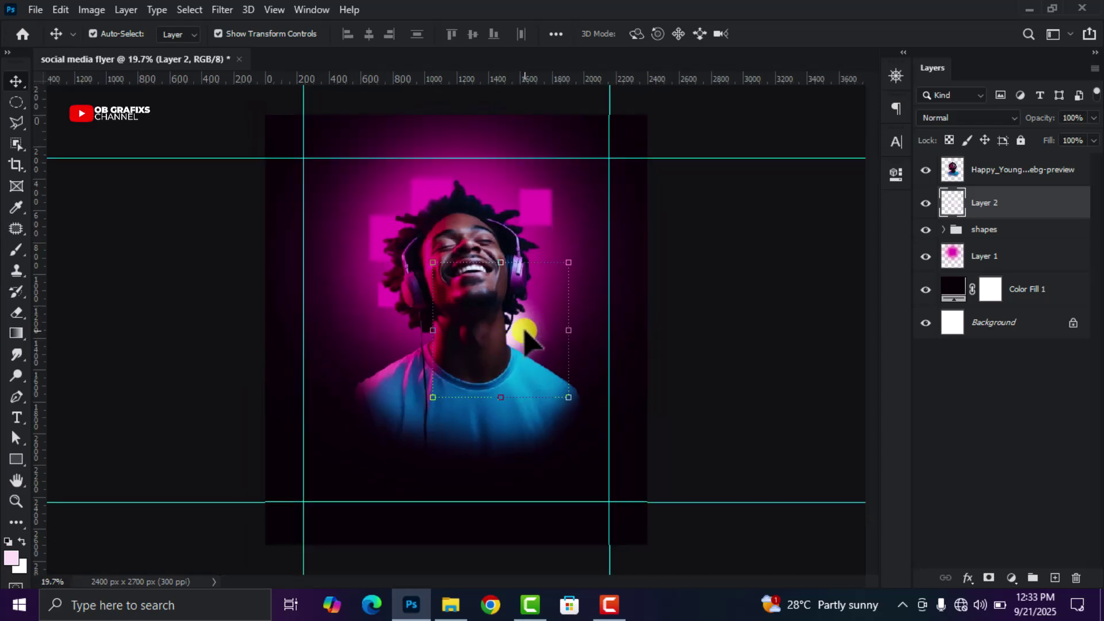
right_click(1019, 207)
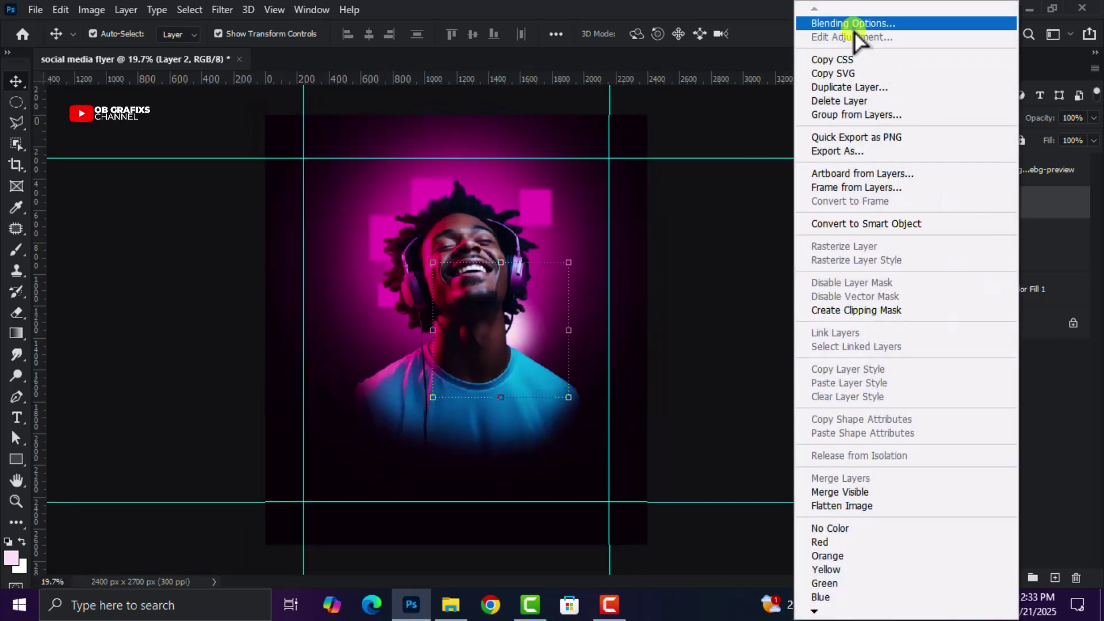
click(855, 26)
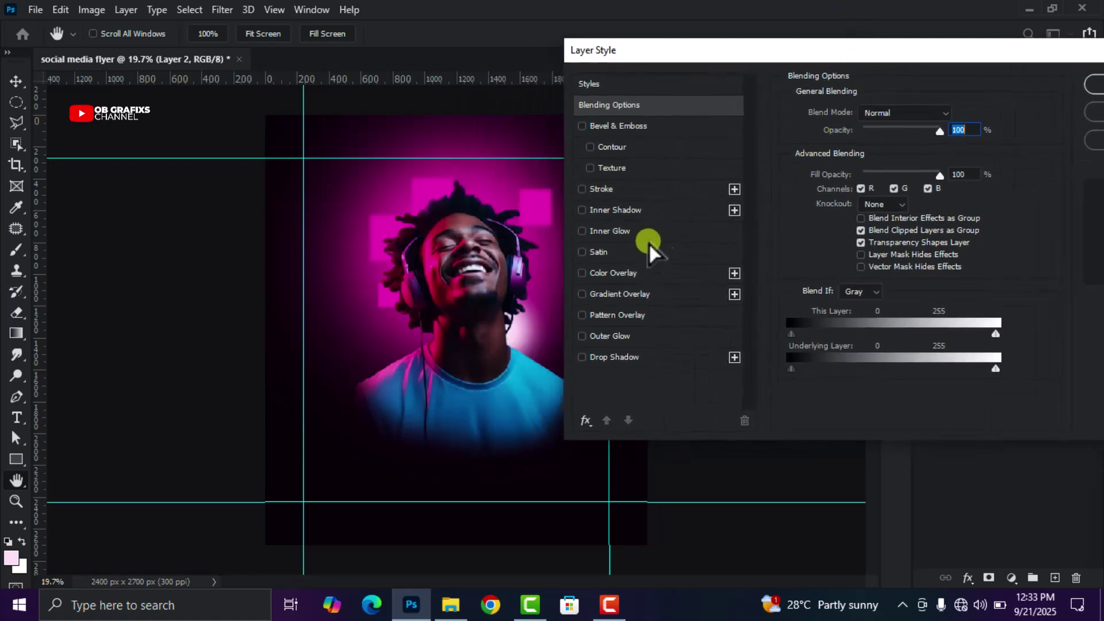
click(618, 336)
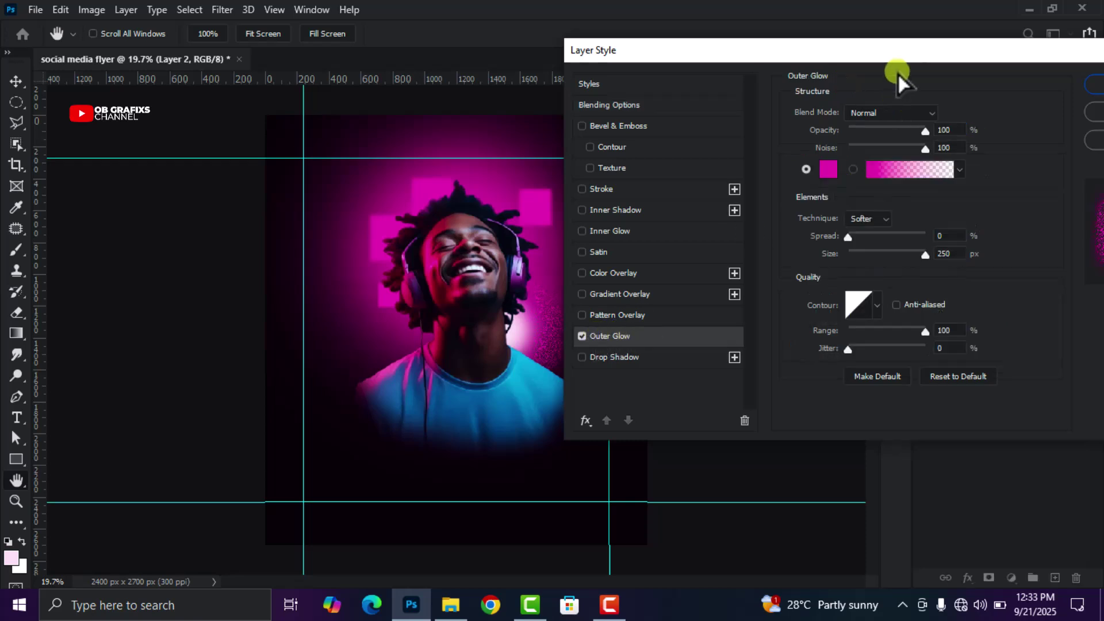
drag(902, 55, 703, 69)
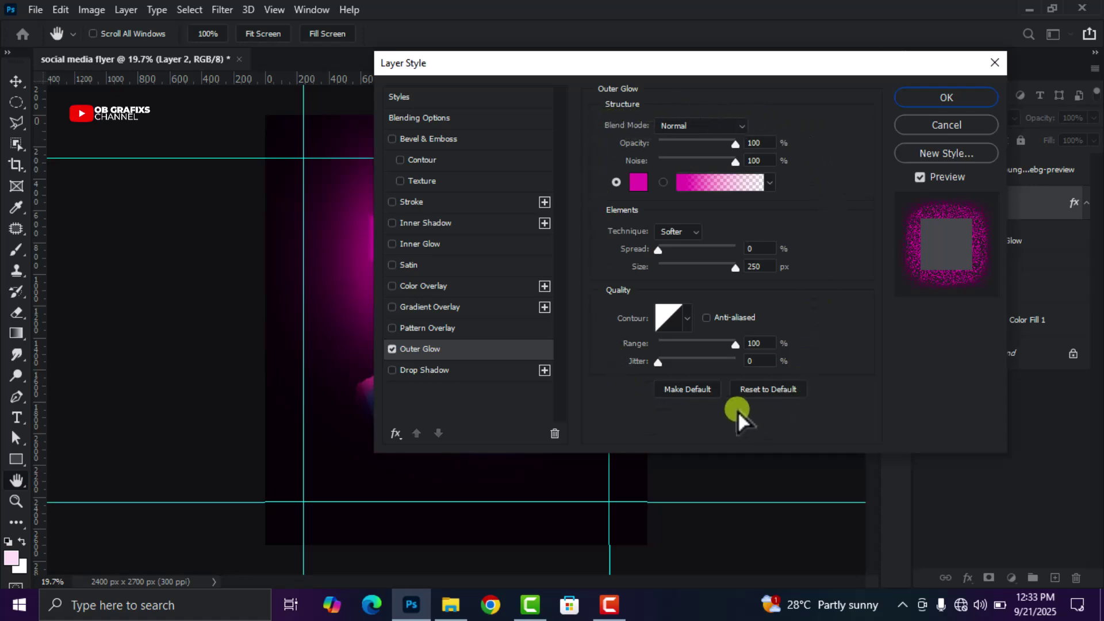
click(719, 124)
click(687, 140)
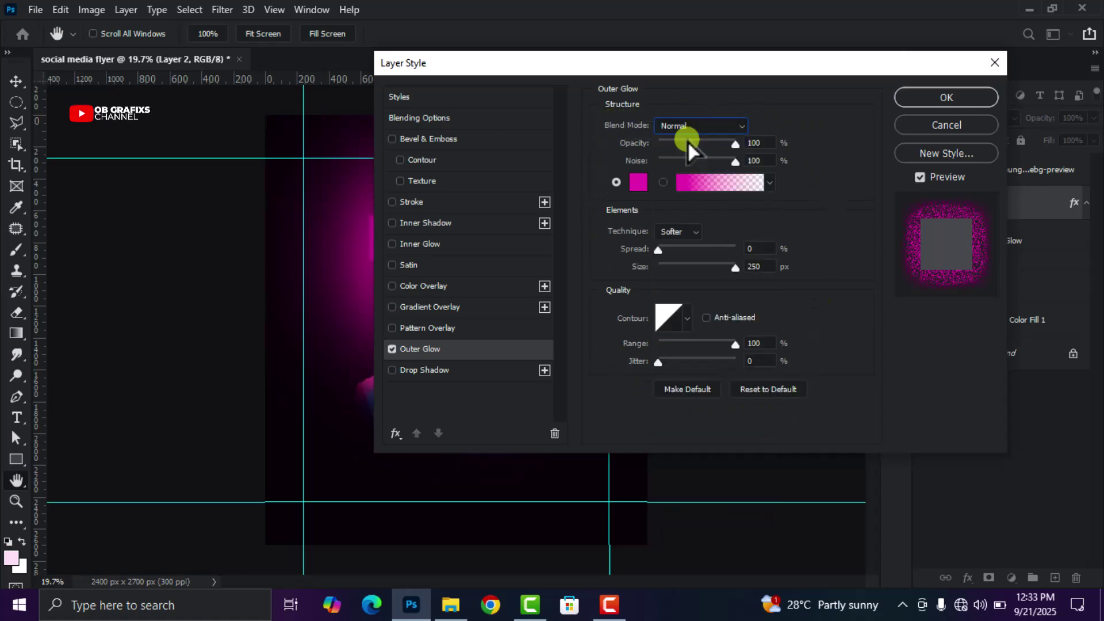
Step: Set the outer glow's opacity and noise to 100% and its color to ff00ae
click(755, 143)
click(766, 161)
click(637, 183)
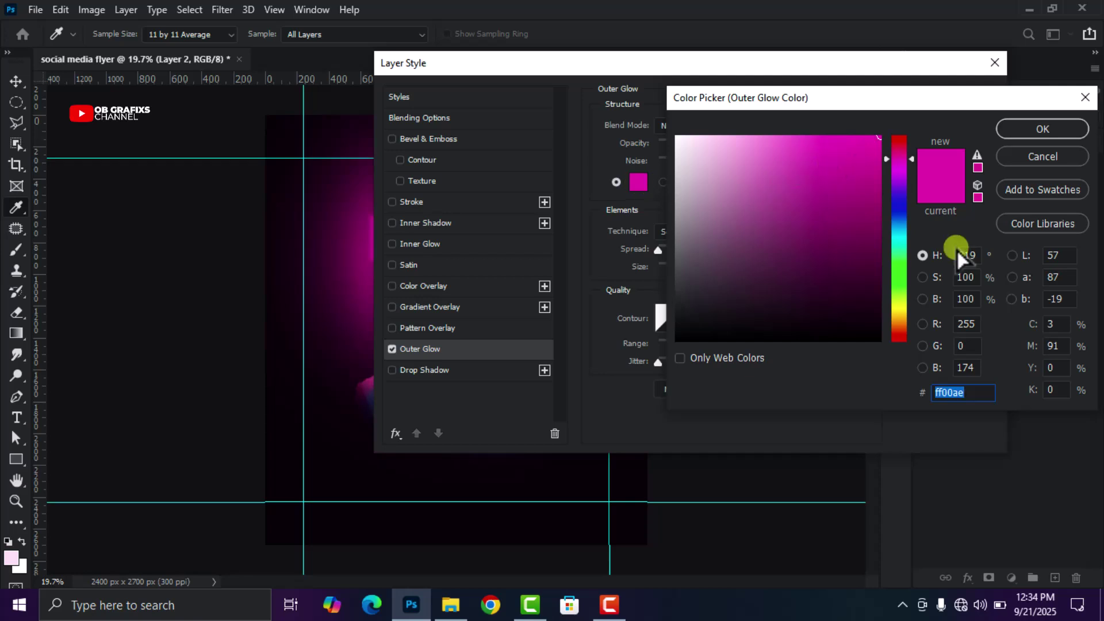
click(1024, 136)
Step: Use a glow gradient with ff00ae at both color stops fading to 0% opacity, Softer technique and 250 px size, and apply the effect
click(689, 185)
double_click(697, 393)
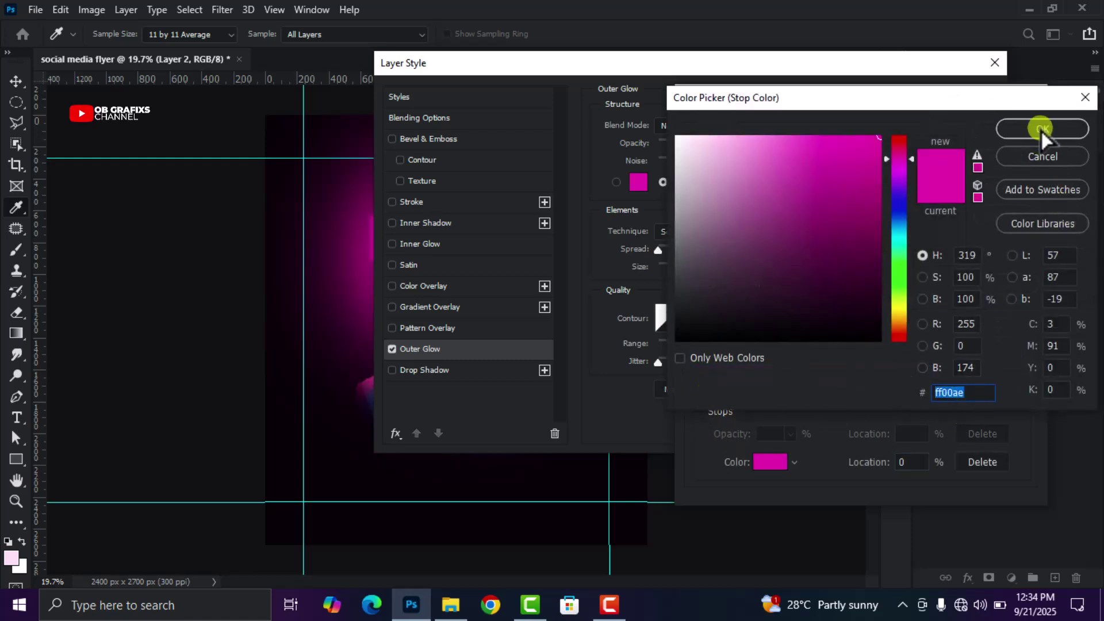
click(1040, 129)
double_click(1023, 395)
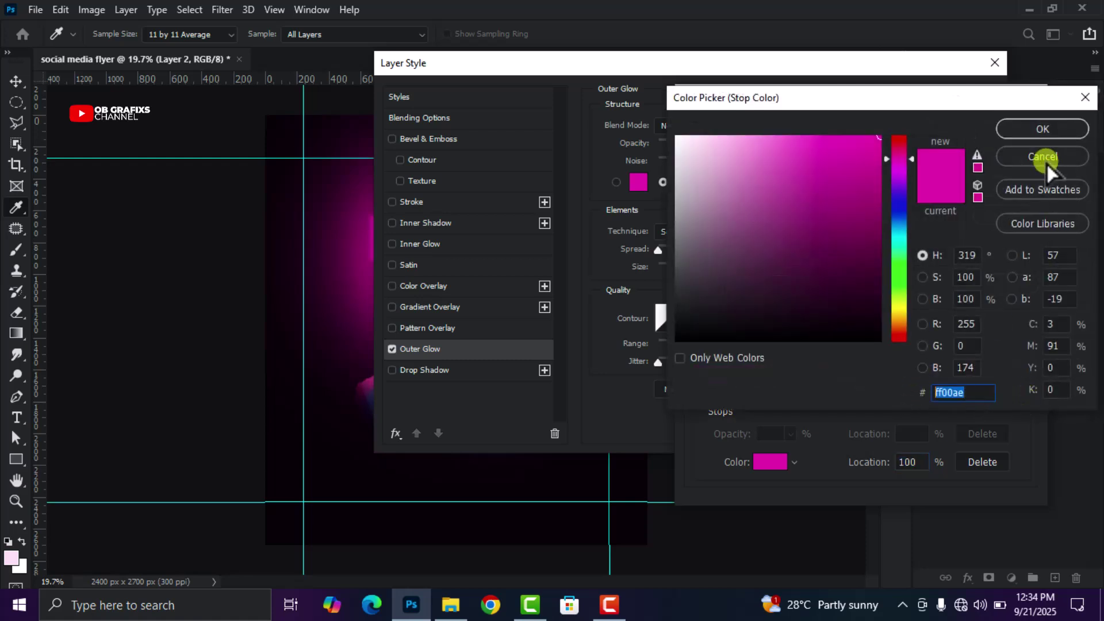
click(1038, 128)
click(1023, 354)
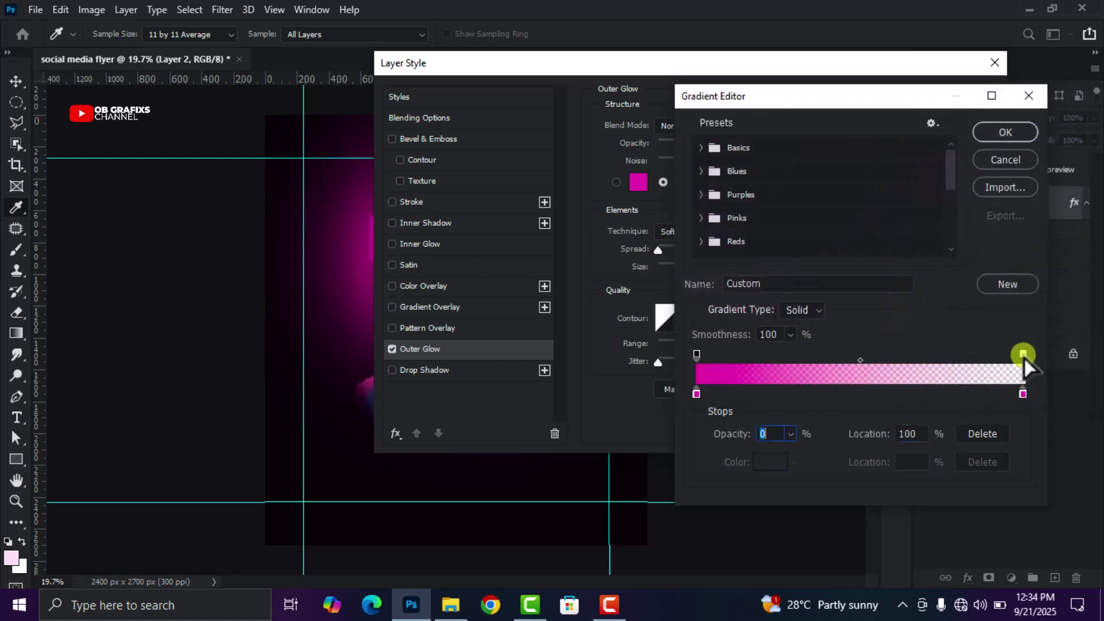
click(696, 354)
click(1005, 132)
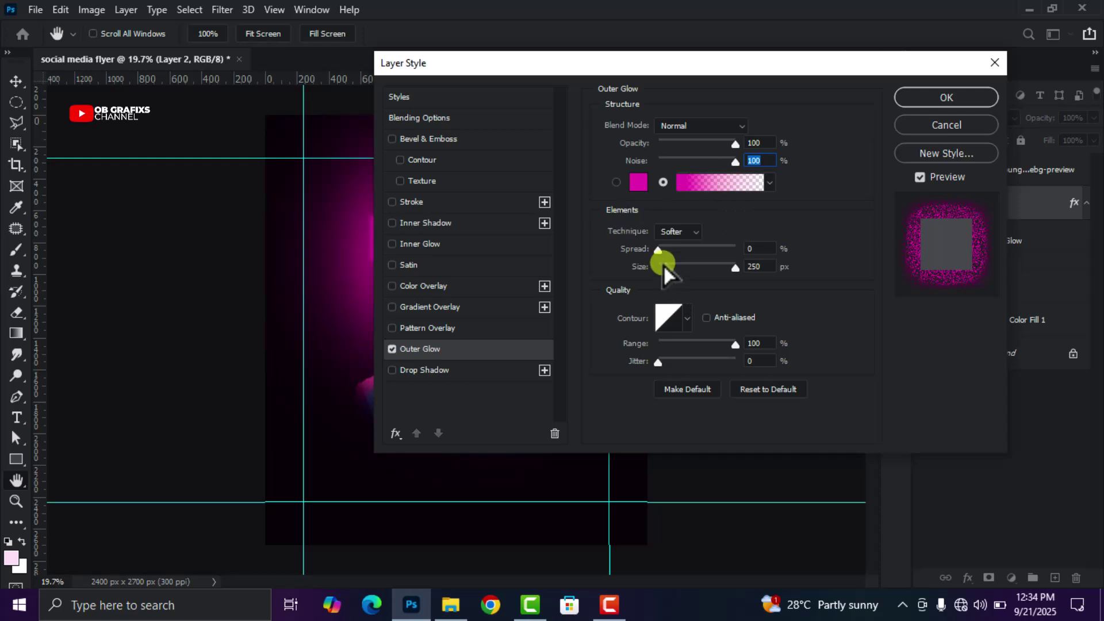
click(685, 232)
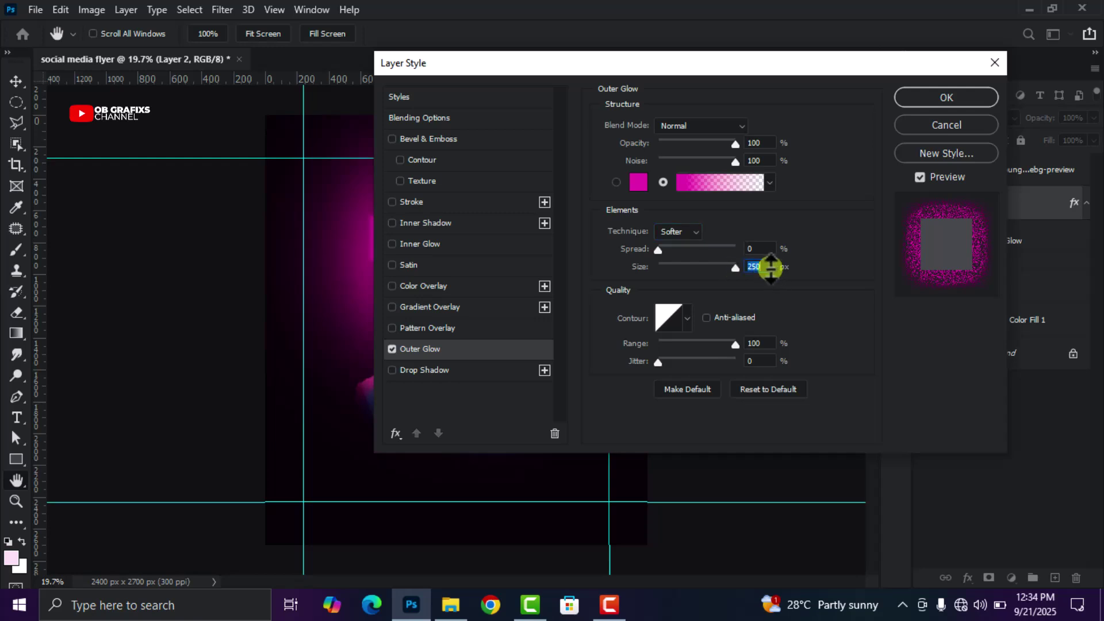
click(957, 101)
Step: Scale the pale pink glow to 100.30% and collapse its layer's effects list
scroll(755, 322, down, 1)
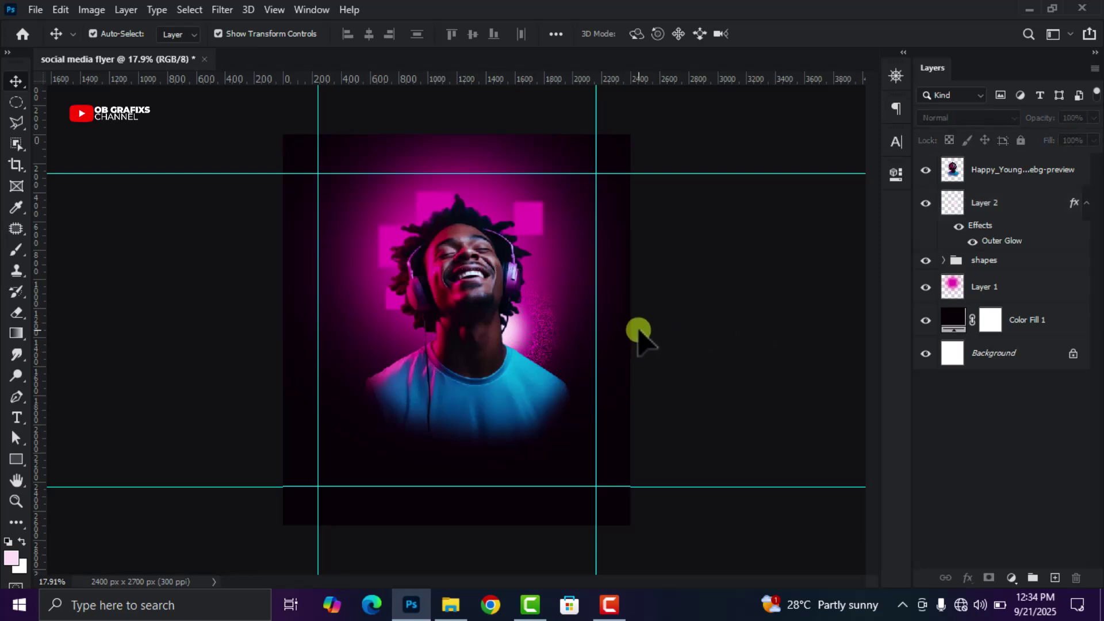
key(ctrl+plus)
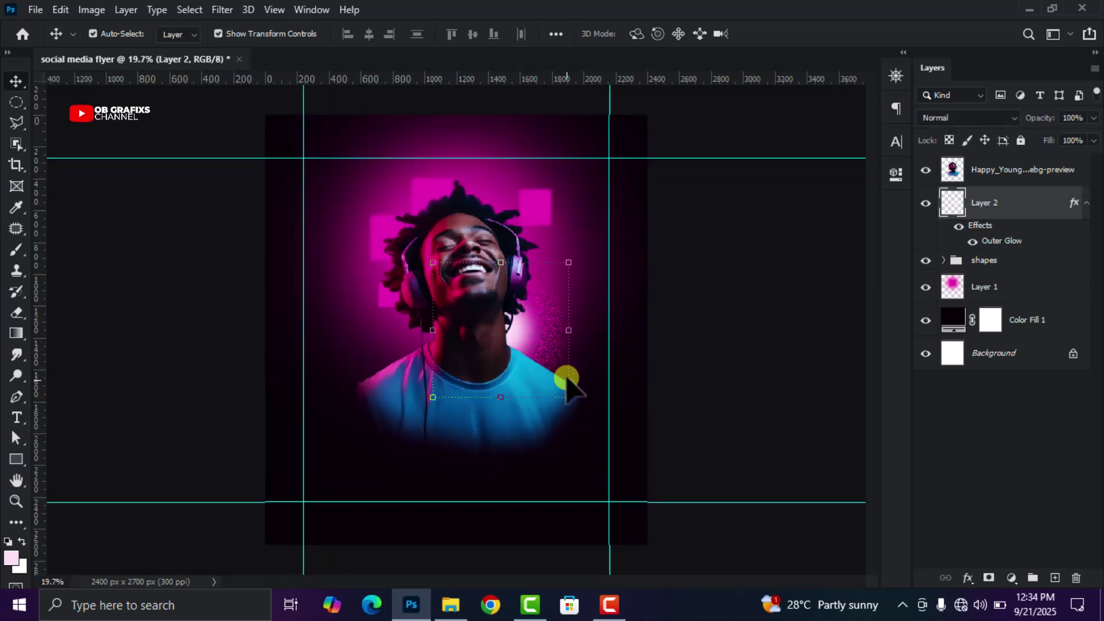
drag(568, 397, 569, 398)
click(803, 36)
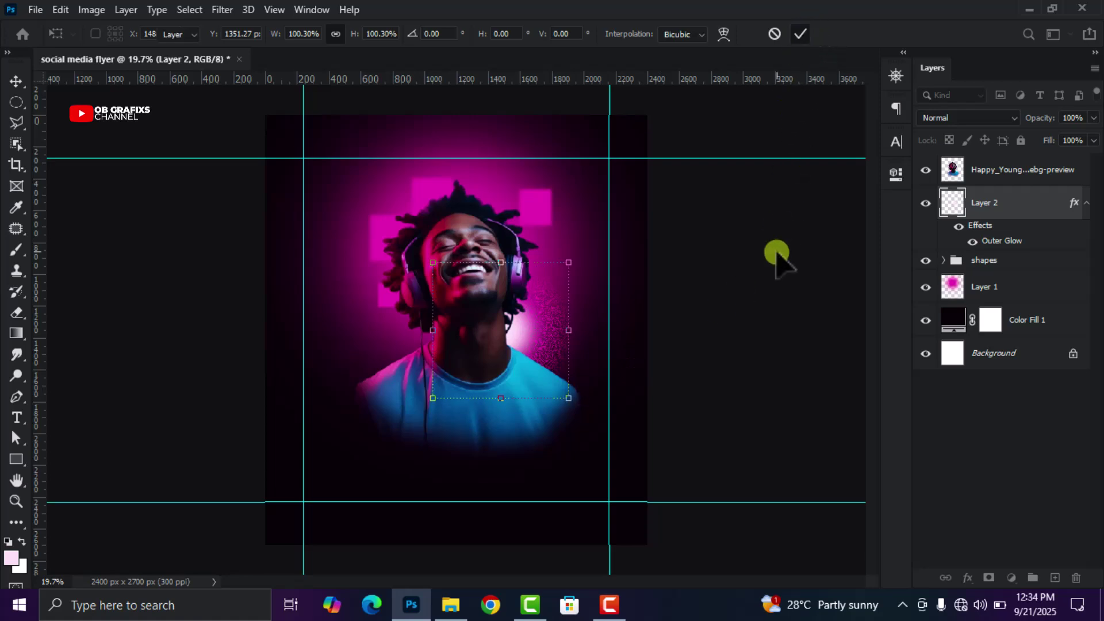
key(ctrl+minus)
key(ctrl+plus)
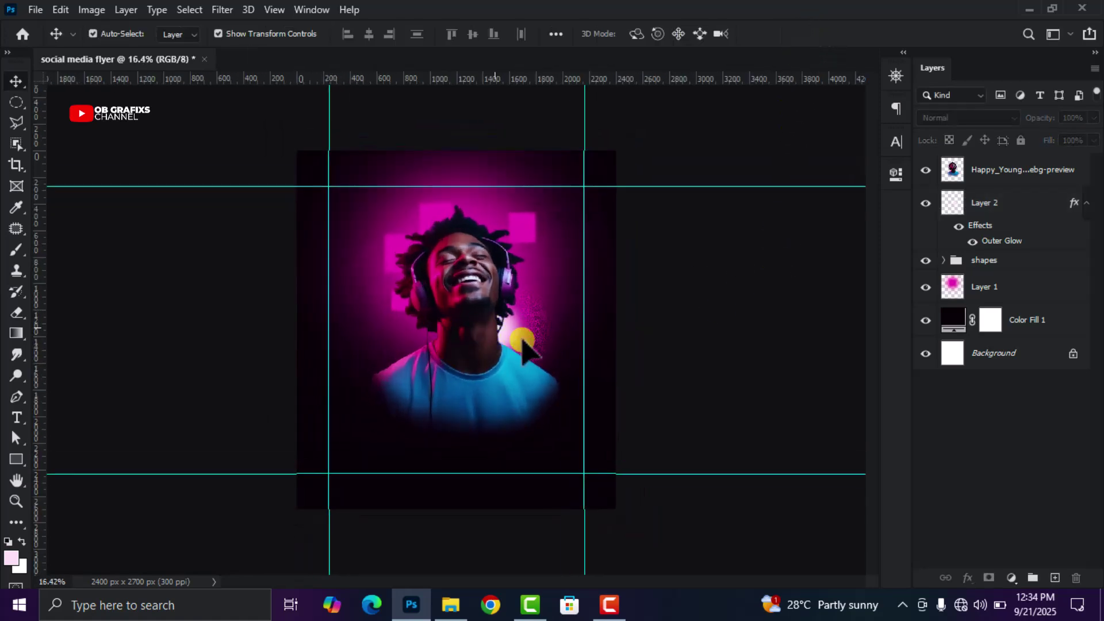
scroll(590, 377, up, 1)
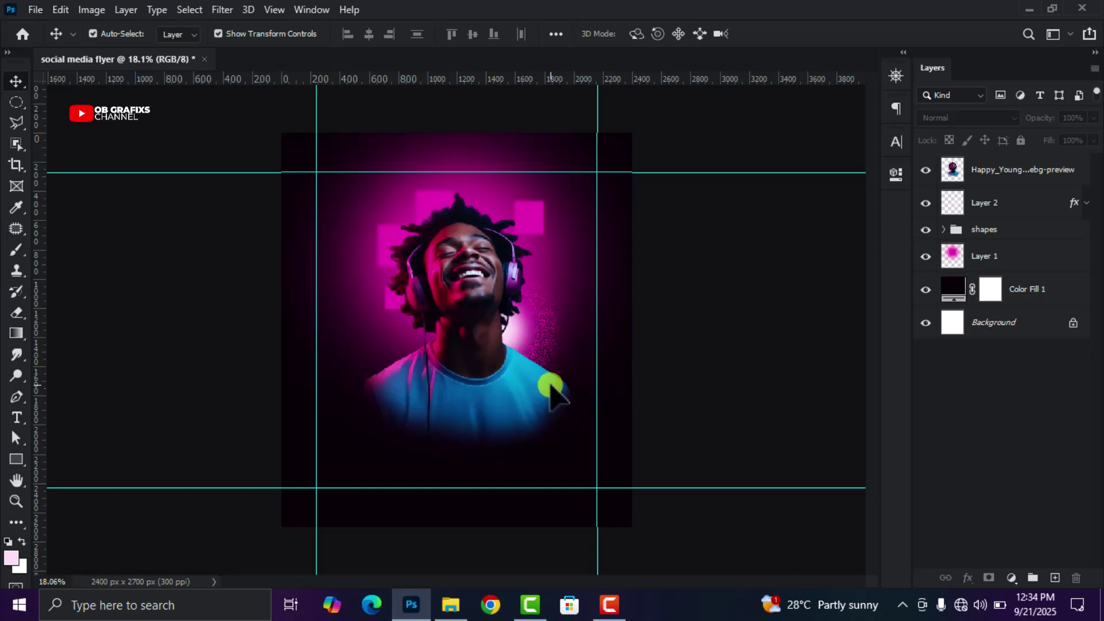
Step: Add a centered paragraph text reading "WEEKEND VIBES ACTIVATED" across the man's shirt
click(17, 417)
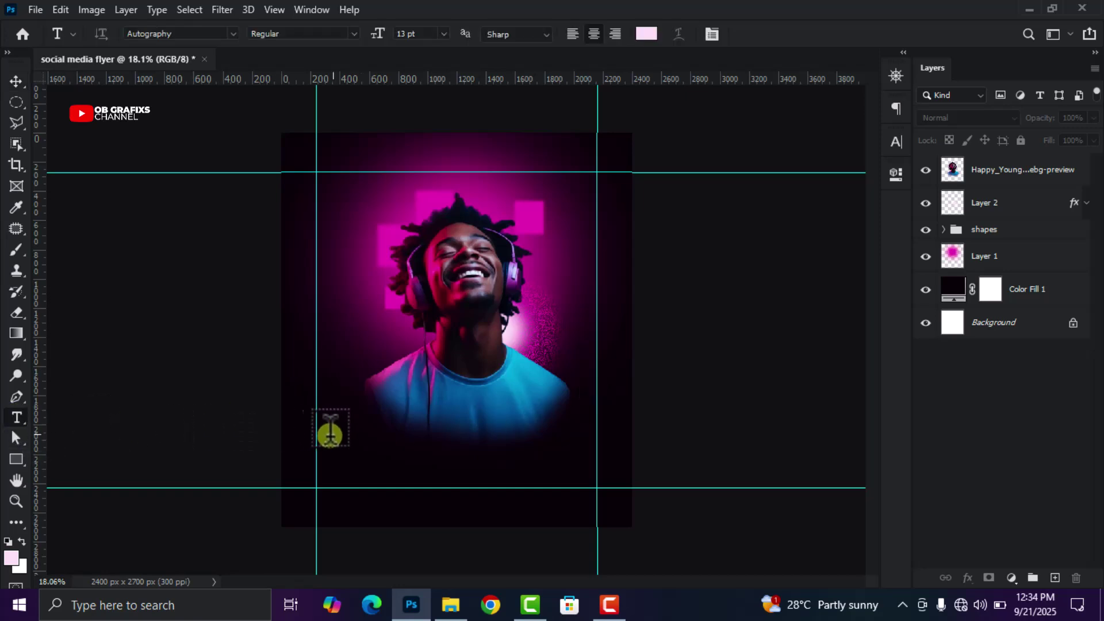
drag(345, 382, 548, 428)
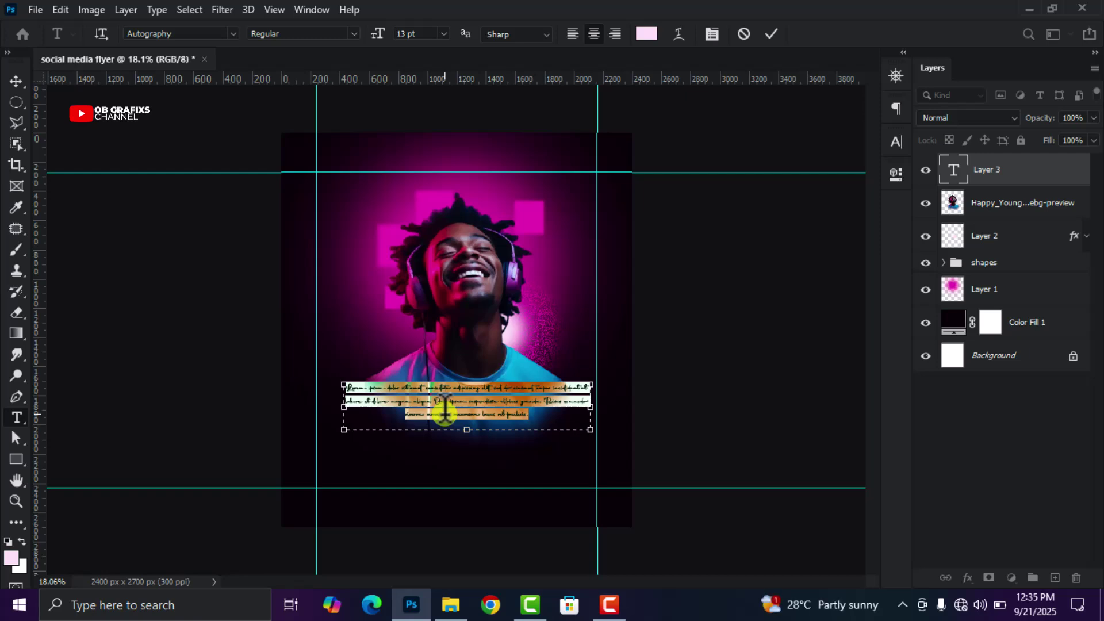
text(Best)
text( V)
text(IBES ART)
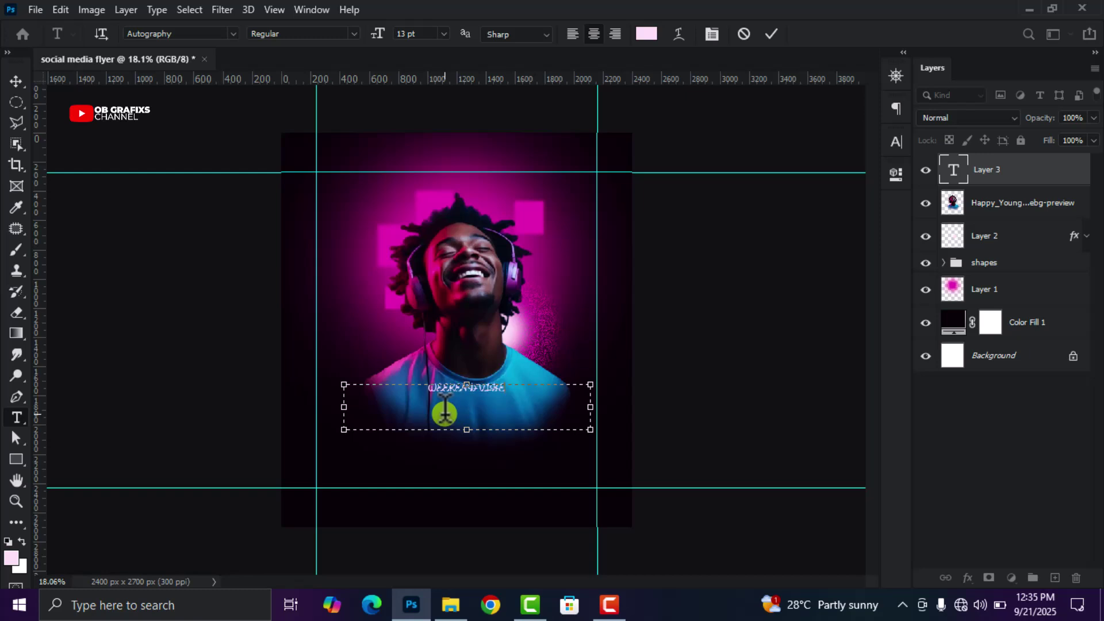
text(IVATED)
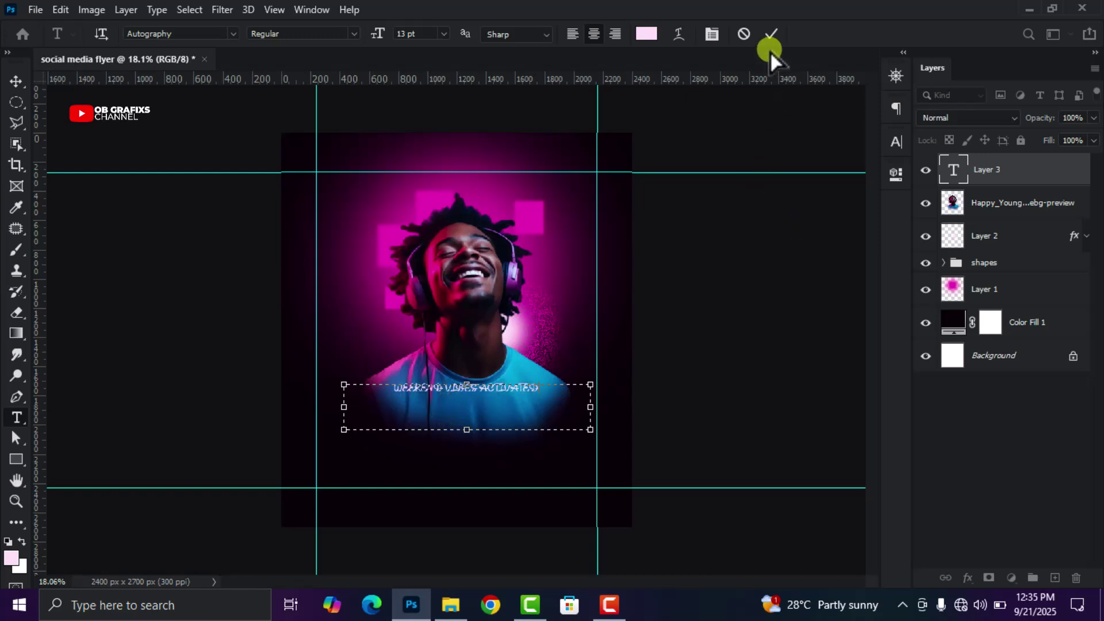
click(771, 34)
Step: Set the "WEEKEND VIBES ACTIVATED" text to Montserrat Regular at 14 pt
double_click(954, 170)
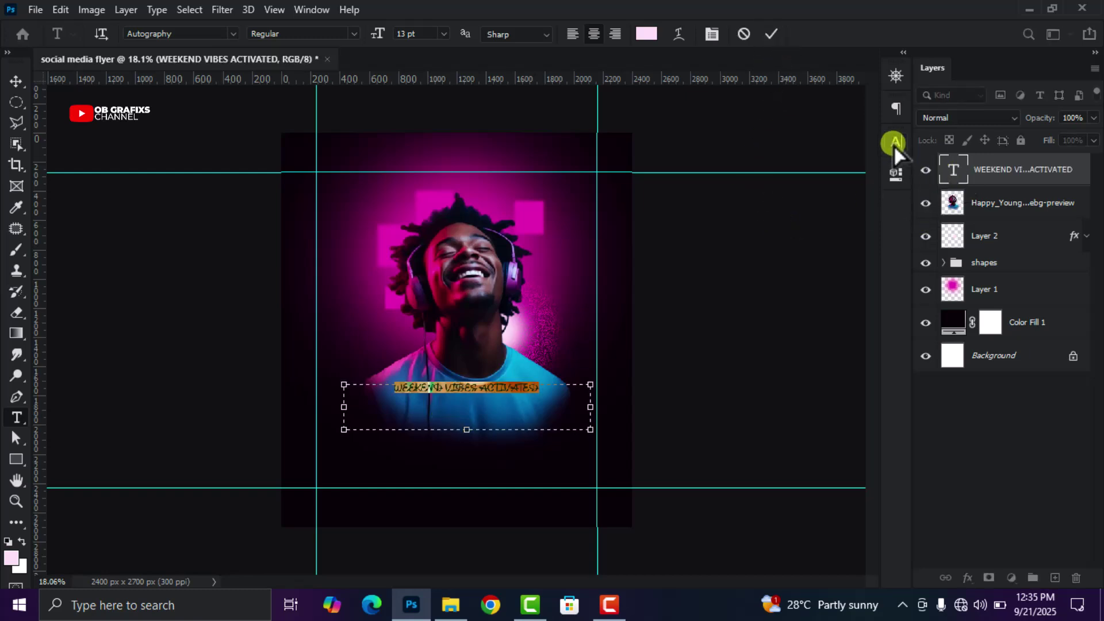
click(895, 142)
click(801, 165)
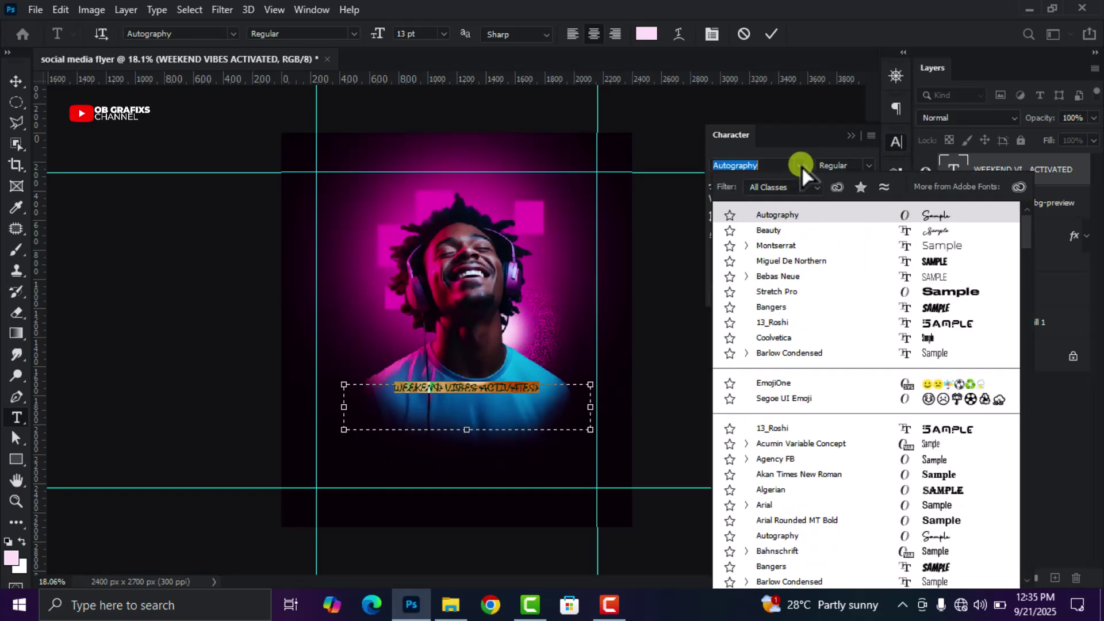
click(791, 246)
click(738, 184)
key(Up)
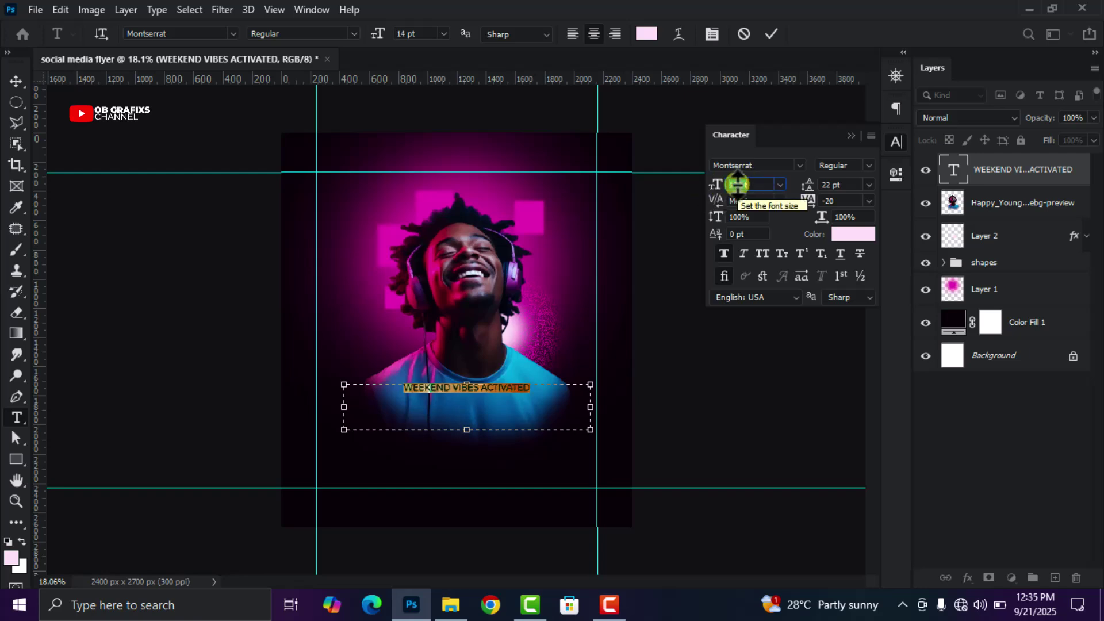
drag(738, 184, 751, 184)
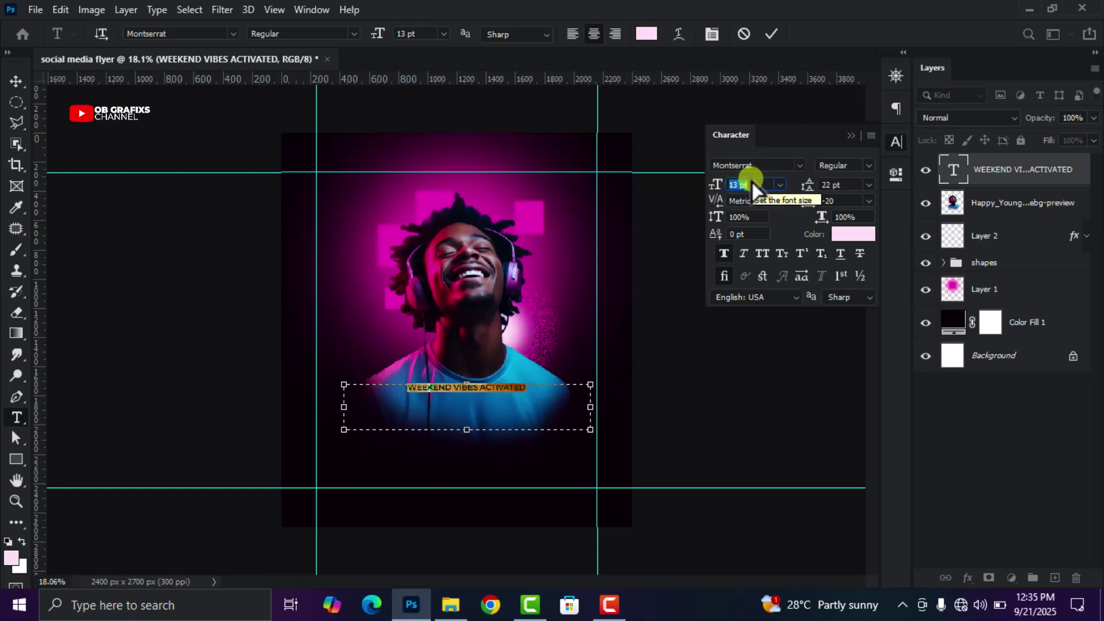
click(771, 34)
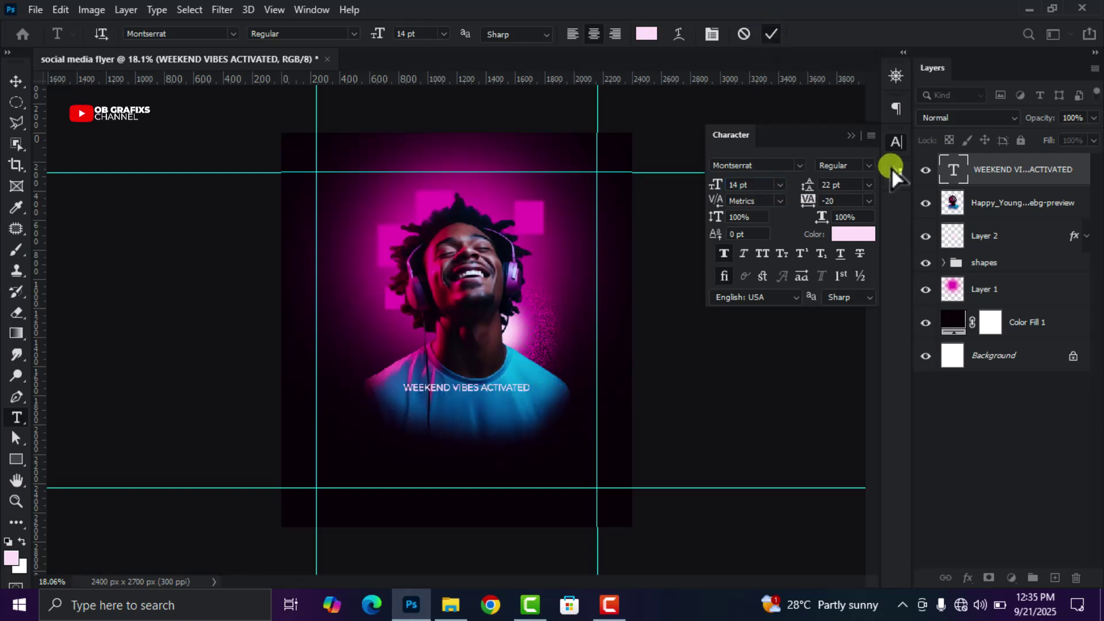
Step: Move the text line down to the lower part of the man's shirt
click(16, 80)
click(407, 431)
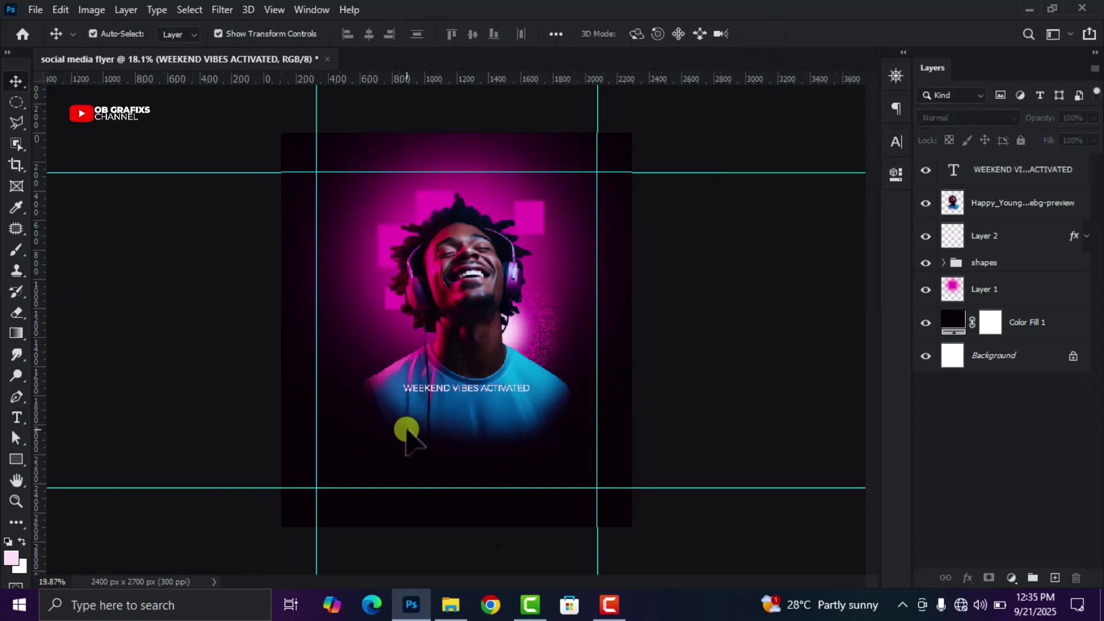
scroll(407, 431, up, 1)
drag(488, 404, 480, 446)
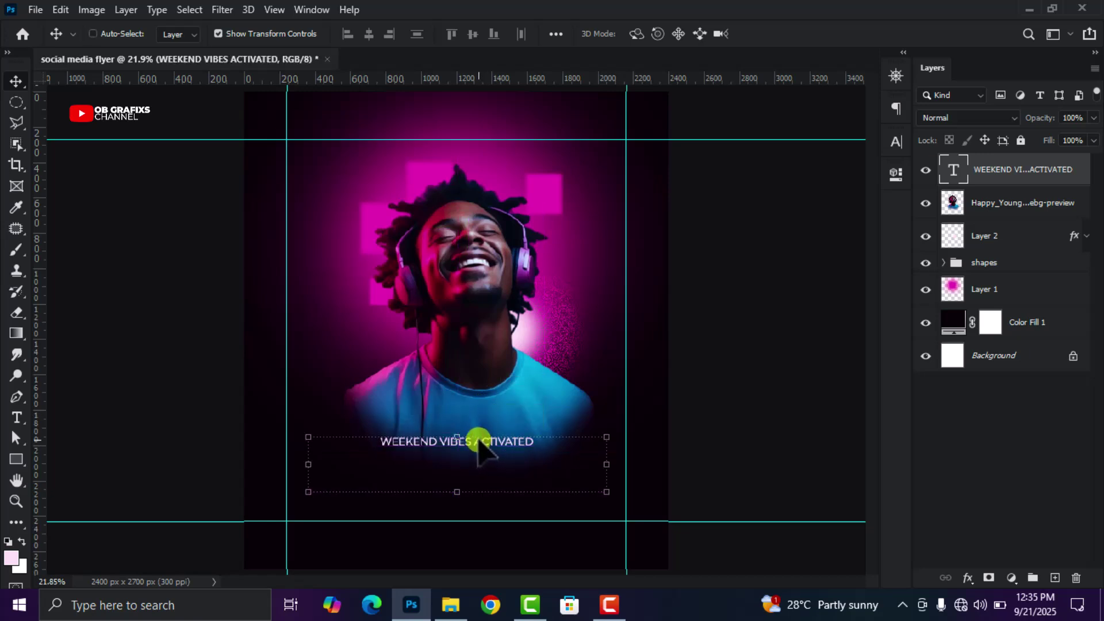
Step: Rotate the text 90° counter clockwise and place it vertically to the right of the man's head, inside the right guide
key(ctrl+t)
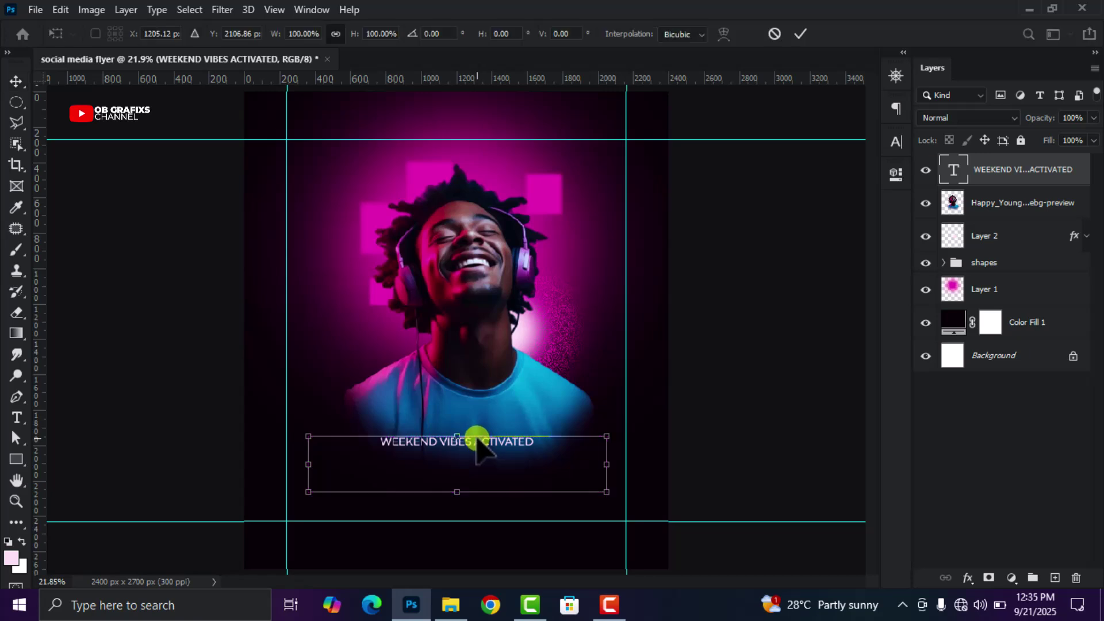
right_click(480, 447)
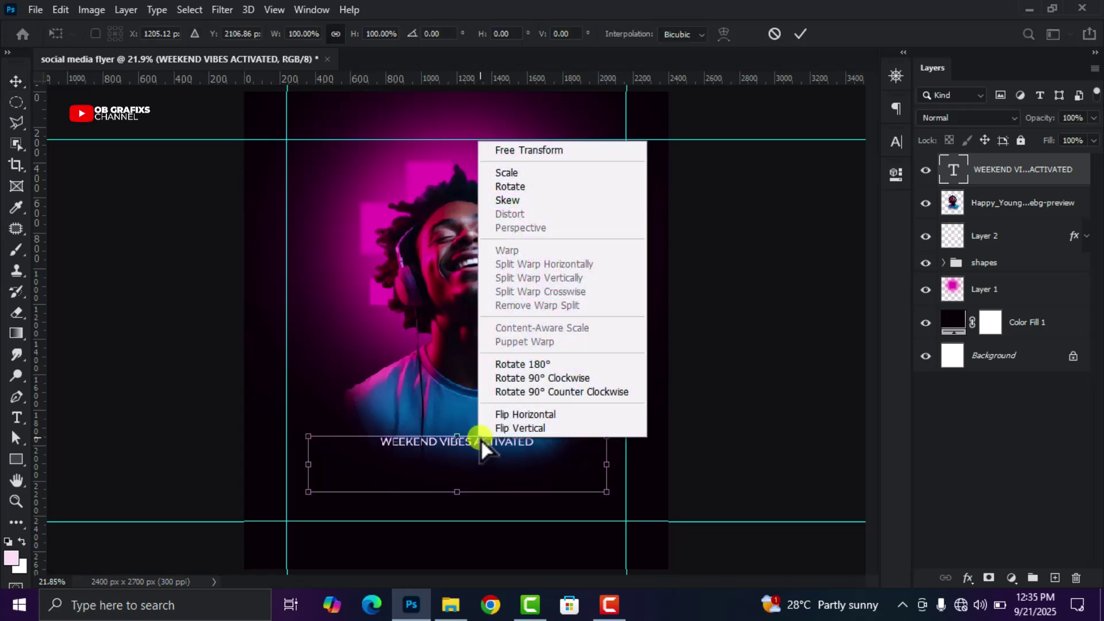
click(526, 391)
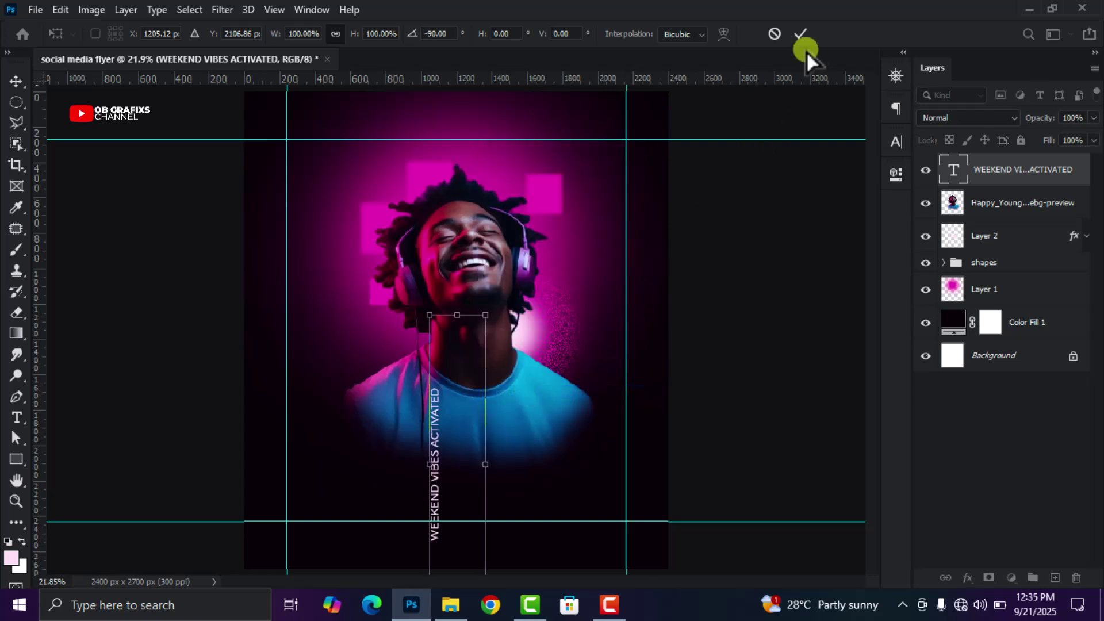
click(804, 36)
drag(432, 507, 578, 332)
Step: Reduce the vertical text's font size to 12 pt and set its tracking to 0
click(957, 170)
double_click(957, 170)
click(895, 142)
click(761, 185)
key(Down)
key(Down)
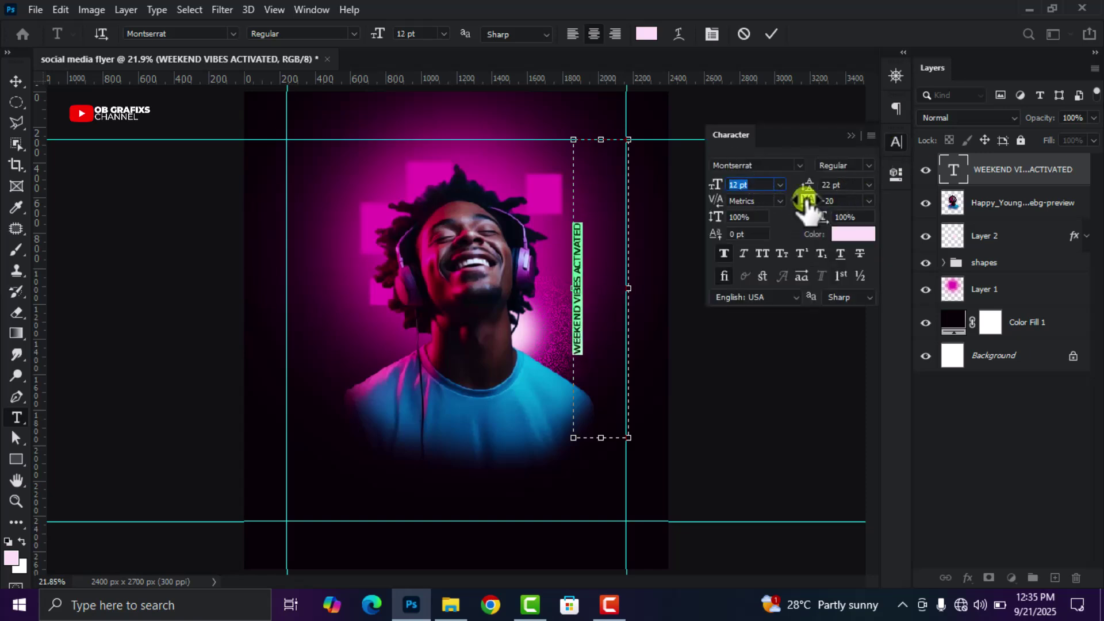
click(826, 199)
text(0)
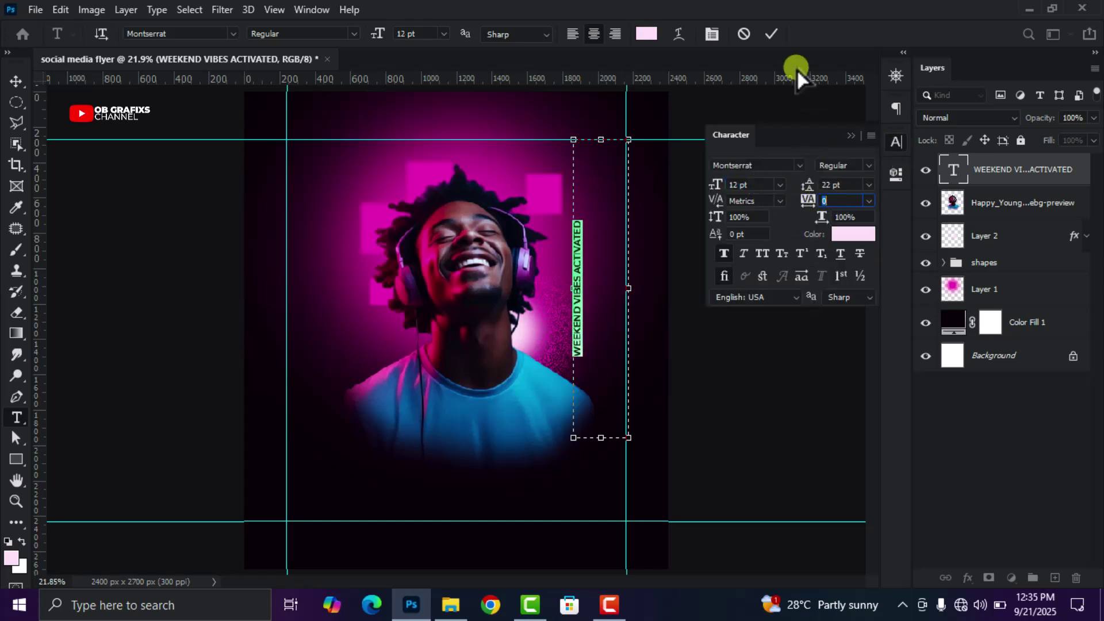
click(775, 35)
key(v)
click(895, 142)
click(776, 239)
key(ctrl+minus)
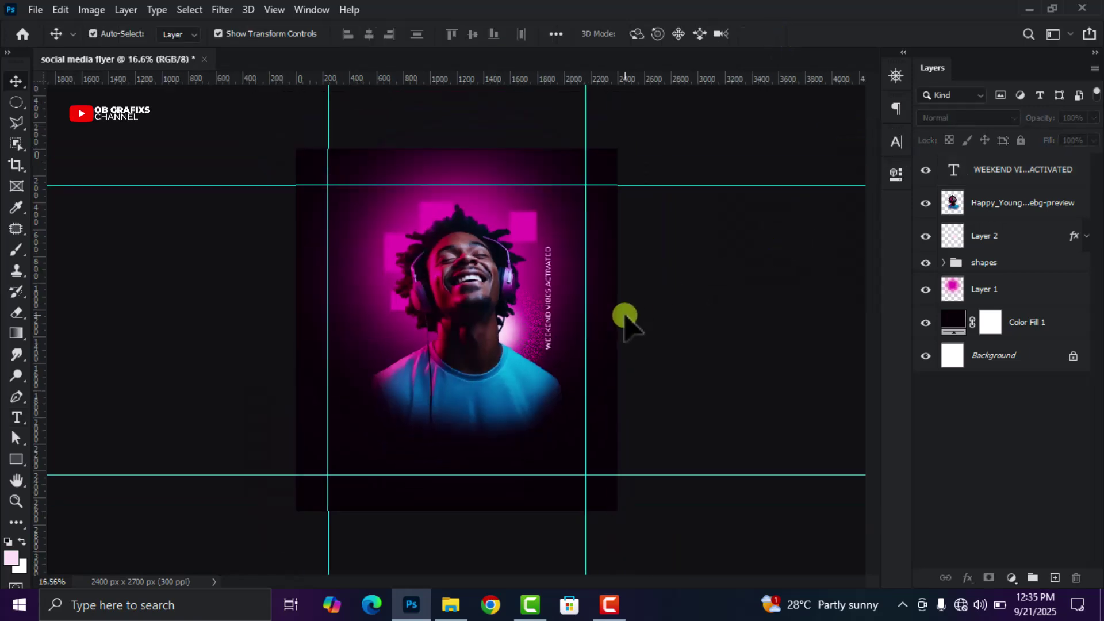
Step: Reduce the vertical "WEEKEND VIBES ACTIVATED" text's font size to 11 pt
scroll(561, 327, up, 5)
click(550, 267)
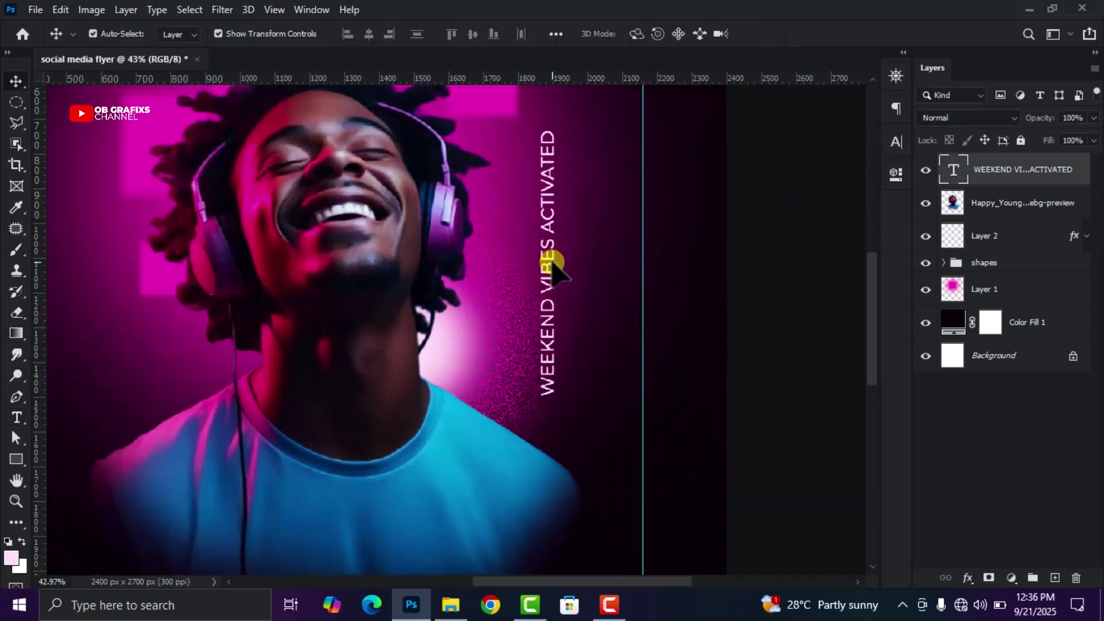
scroll(587, 360, down, 4)
double_click(955, 169)
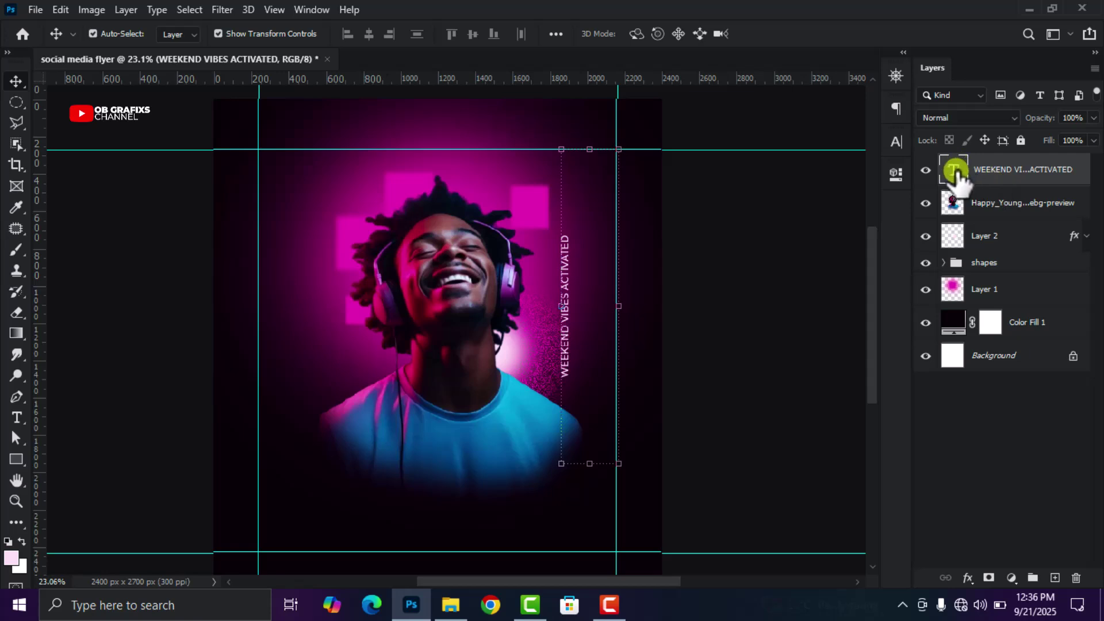
click(896, 142)
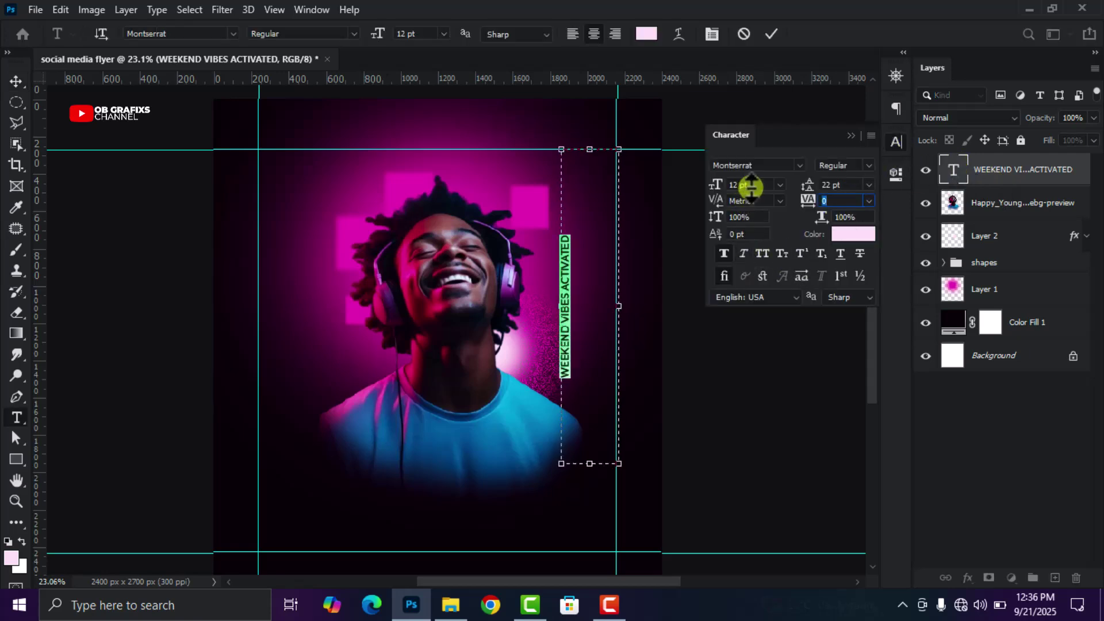
drag(737, 184, 746, 185)
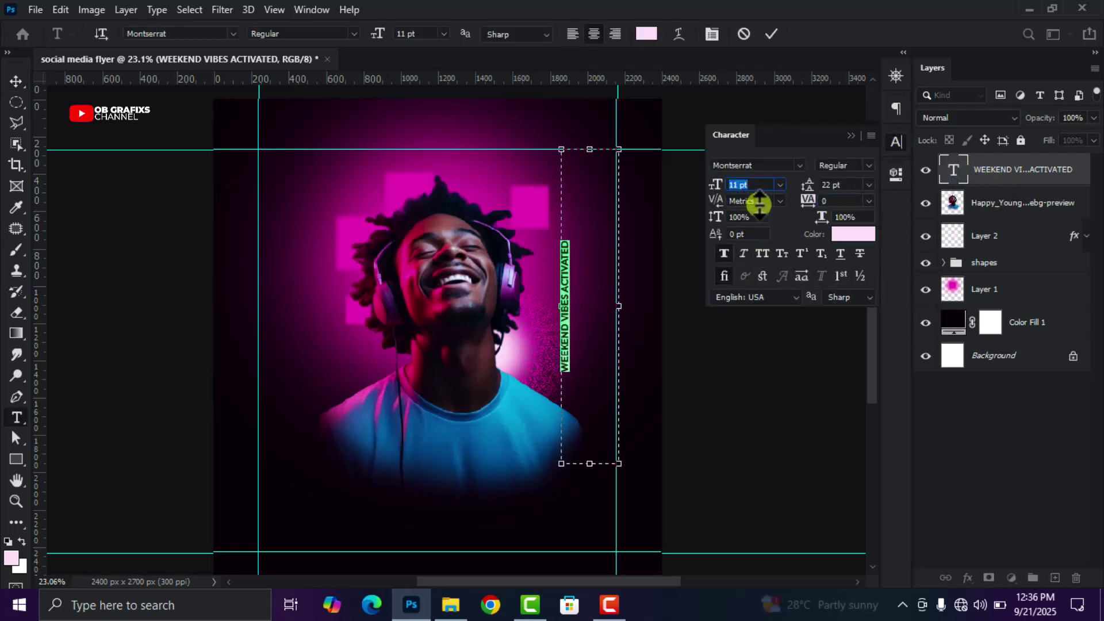
click(772, 34)
key(v)
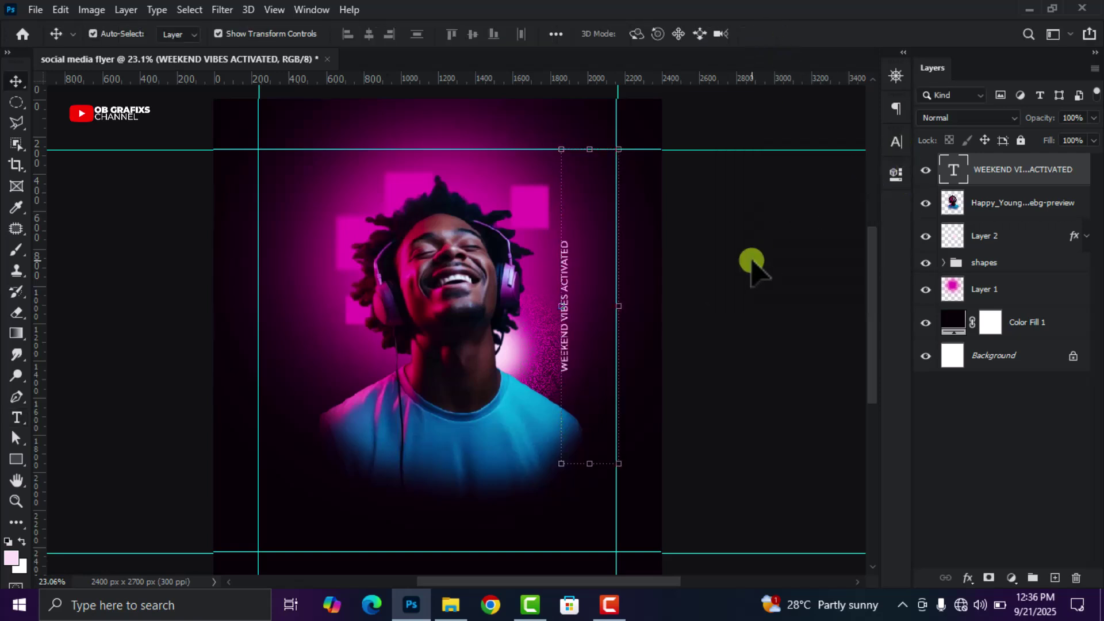
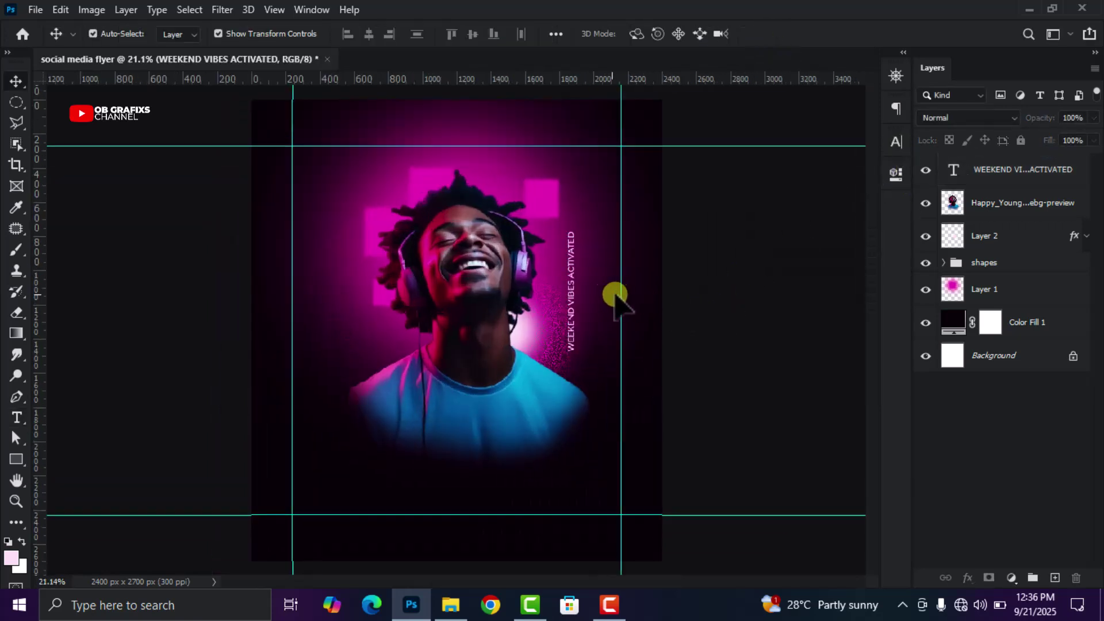
Step: Rasterize the vertical "WEEKEND VIBES ACTIVATED" text layer
click(569, 291)
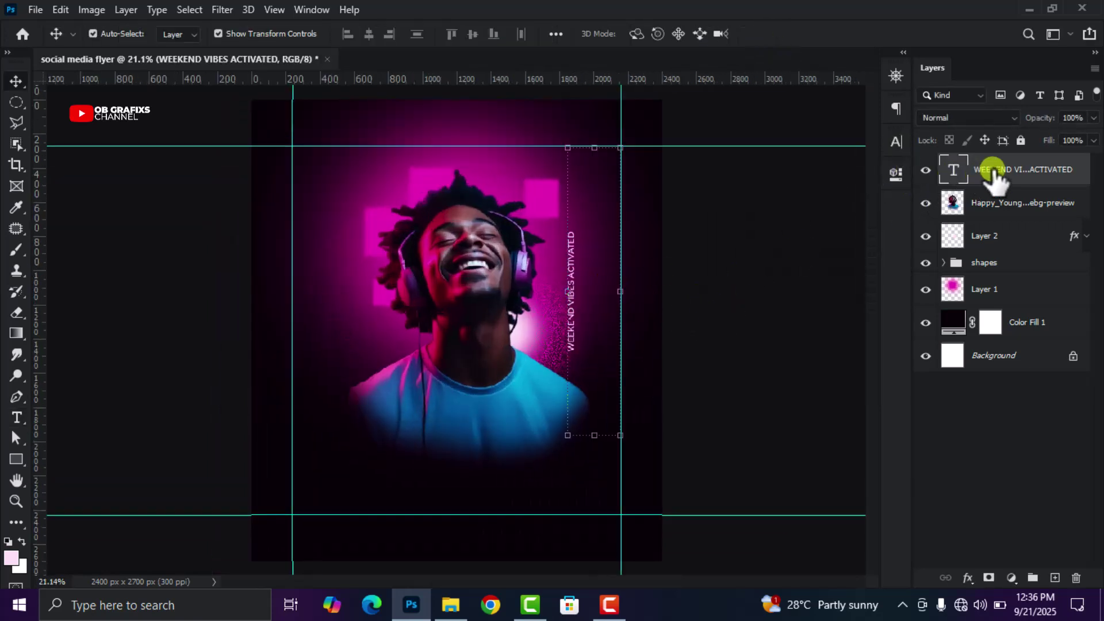
right_click(995, 171)
click(812, 268)
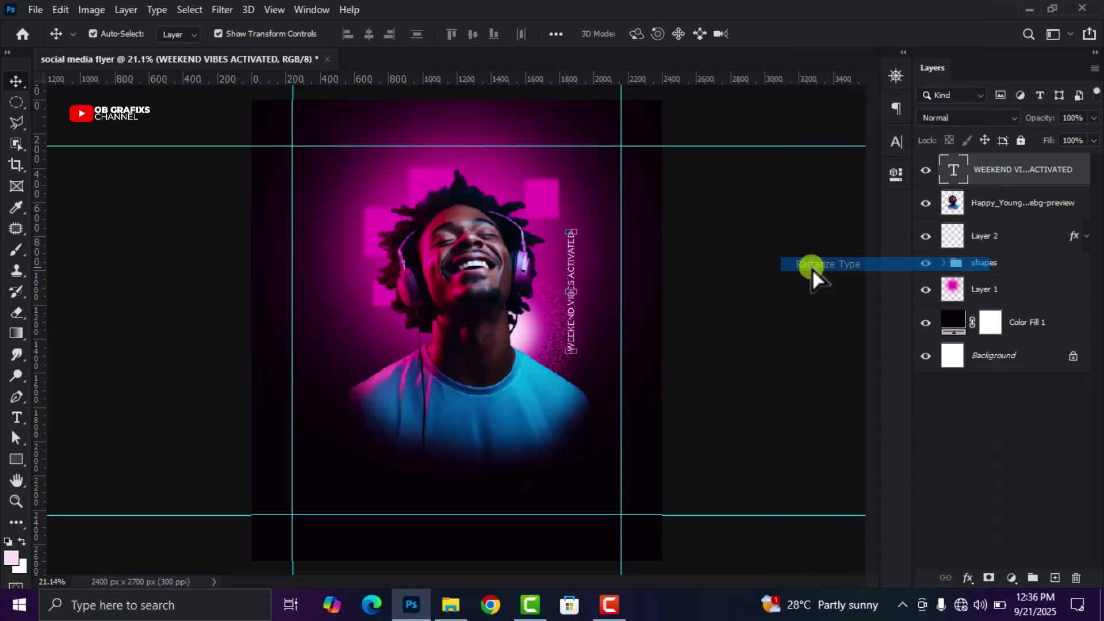
Step: Apply a Motion Blur to the rasterized vertical text with an angle of 80° and a distance of 10 pixels
click(233, 9)
mouse_move(250, 193)
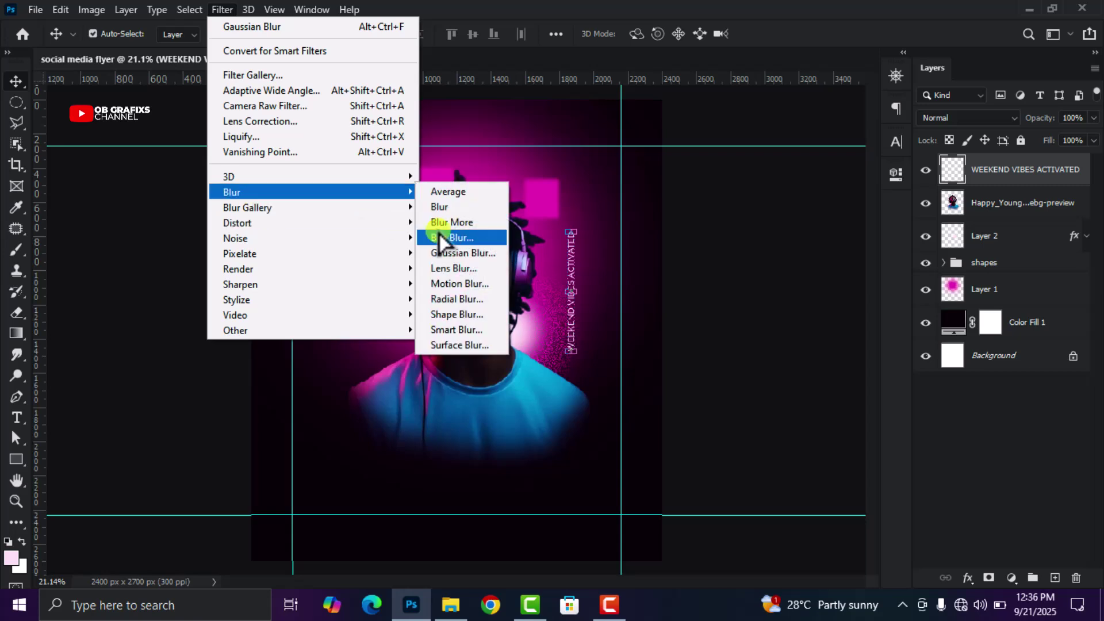
click(455, 285)
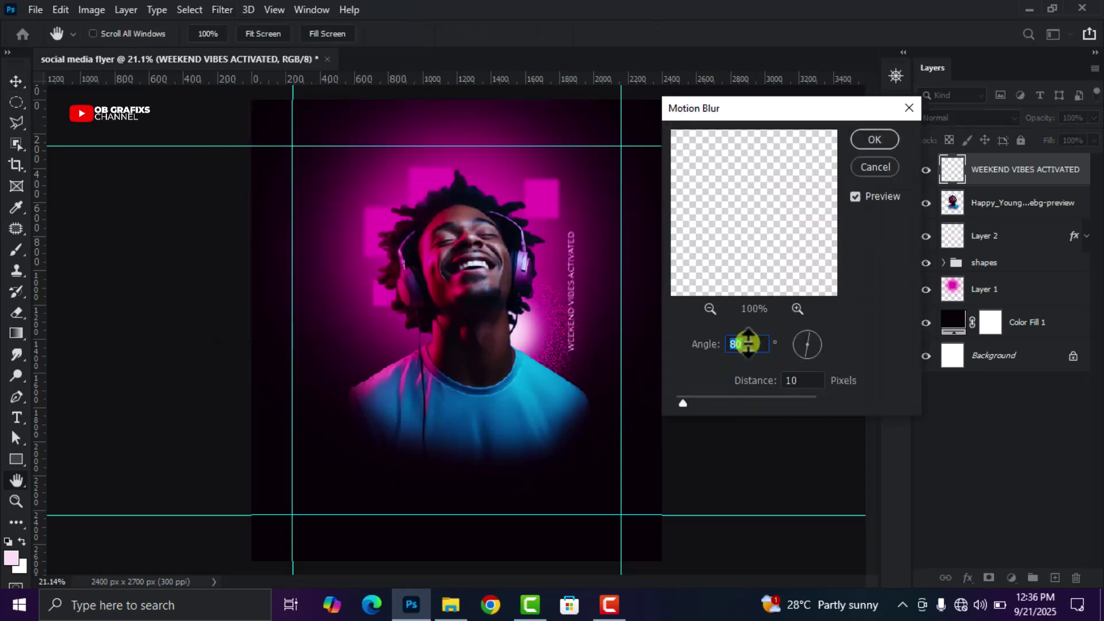
click(706, 344)
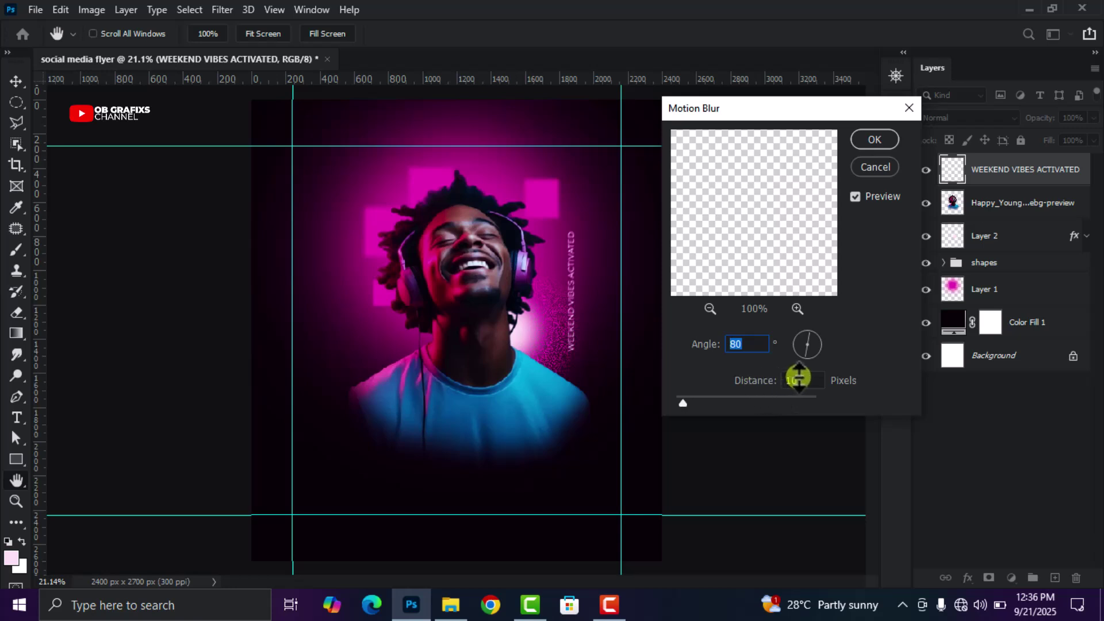
click(770, 378)
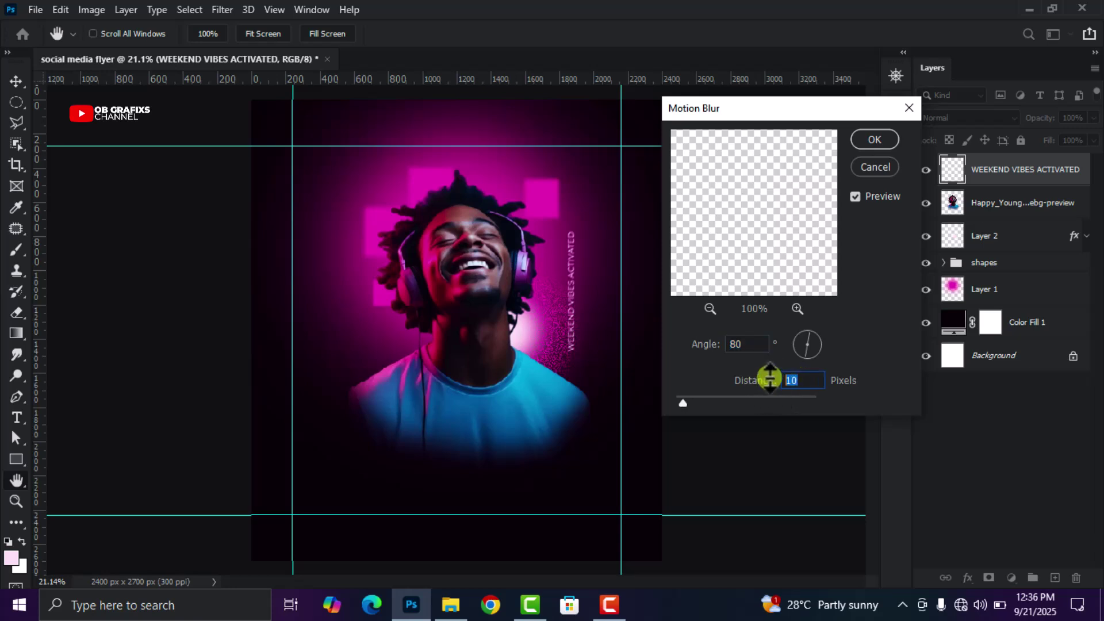
key(shift+Tab)
key(Up)
key(Up)
key(Up)
key(Up)
key(Up)
click(799, 339)
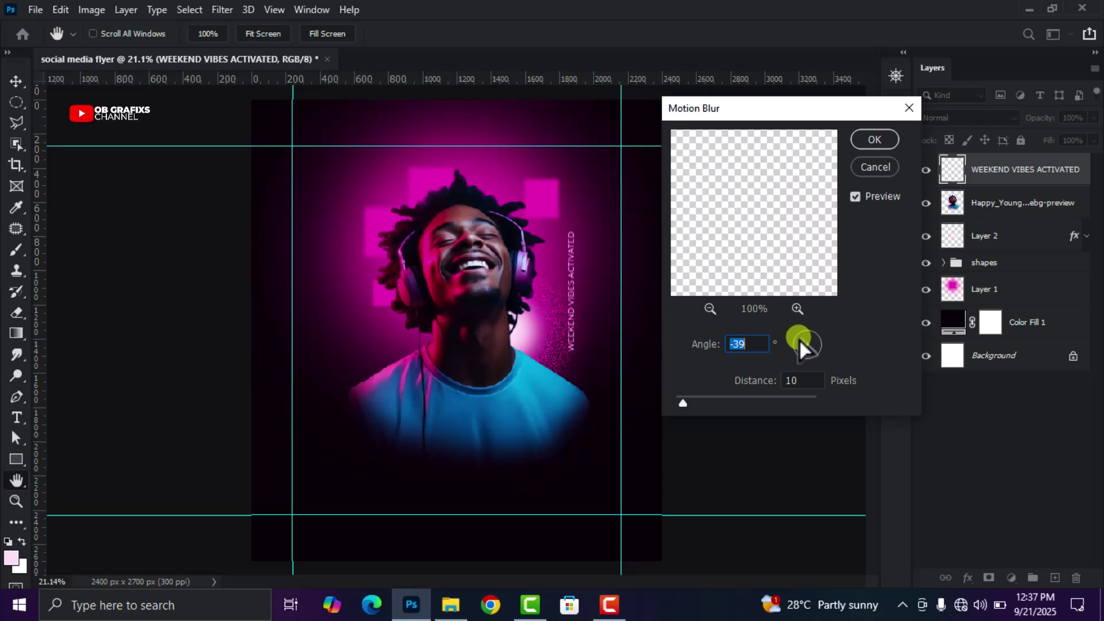
drag(798, 339, 812, 336)
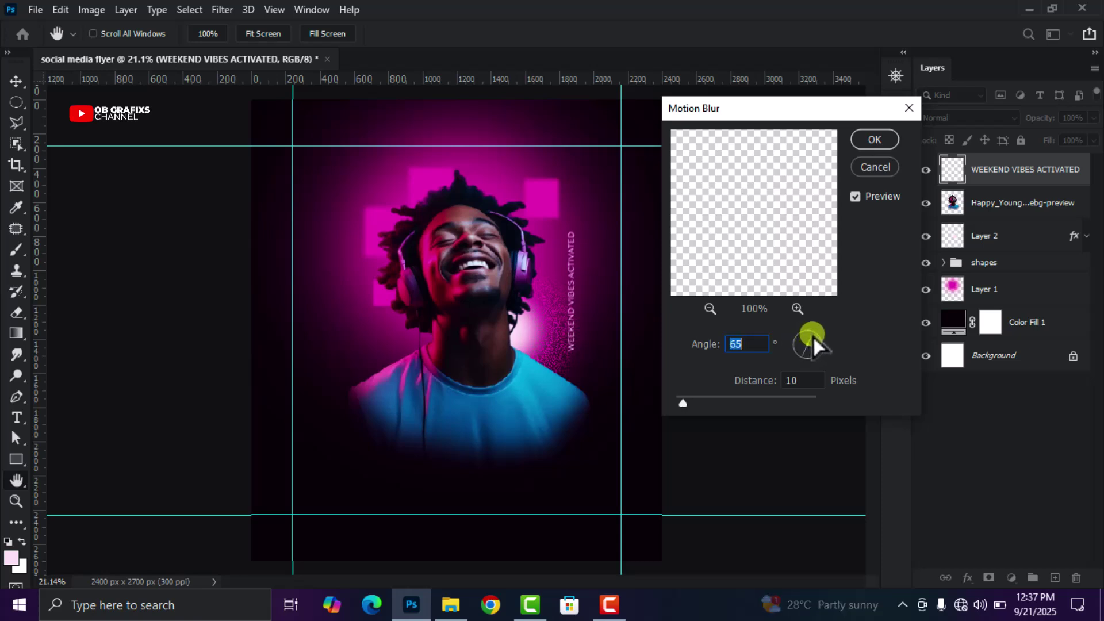
text(80)
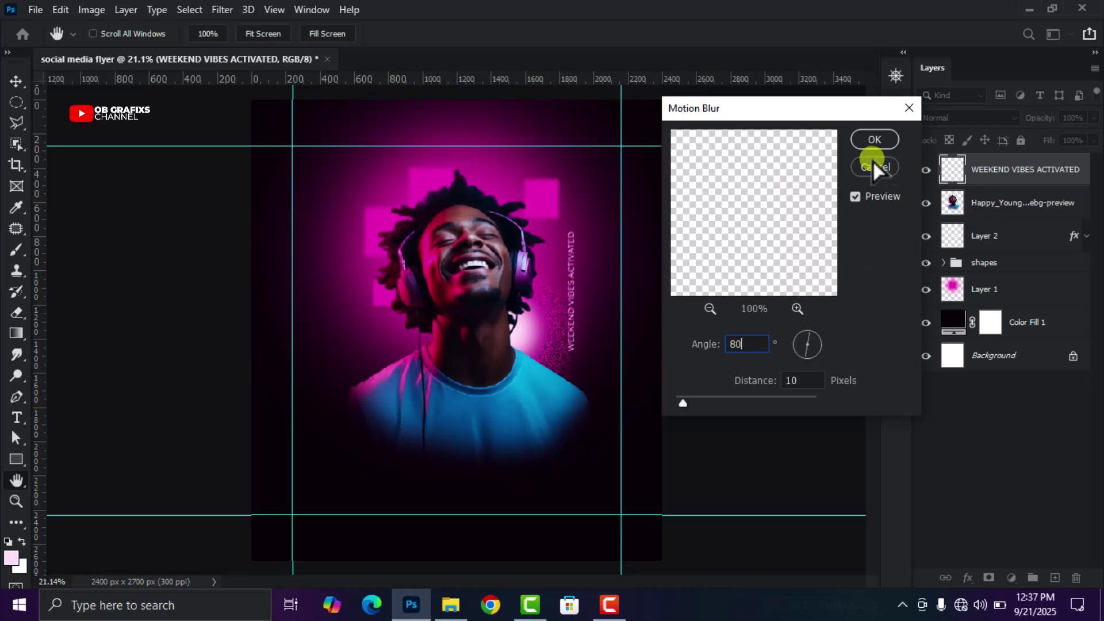
click(875, 140)
key(v)
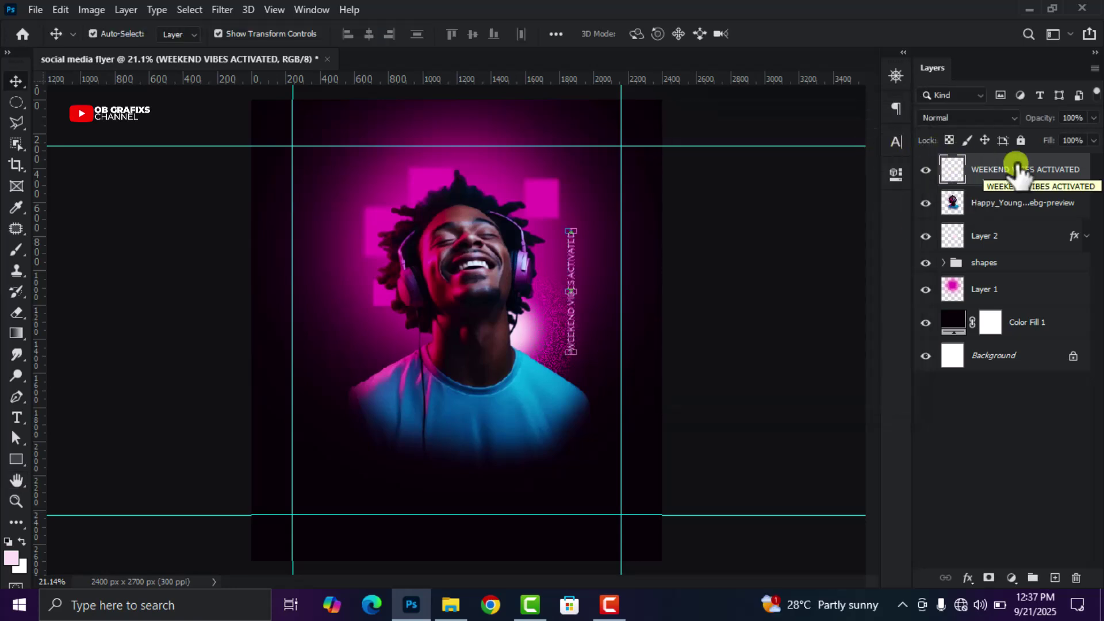
Step: Add a Drop Shadow to the vertical text in colour ffeffa with 40% opacity, distance 0 px, spread 7% and size 95 px
right_click(1017, 169)
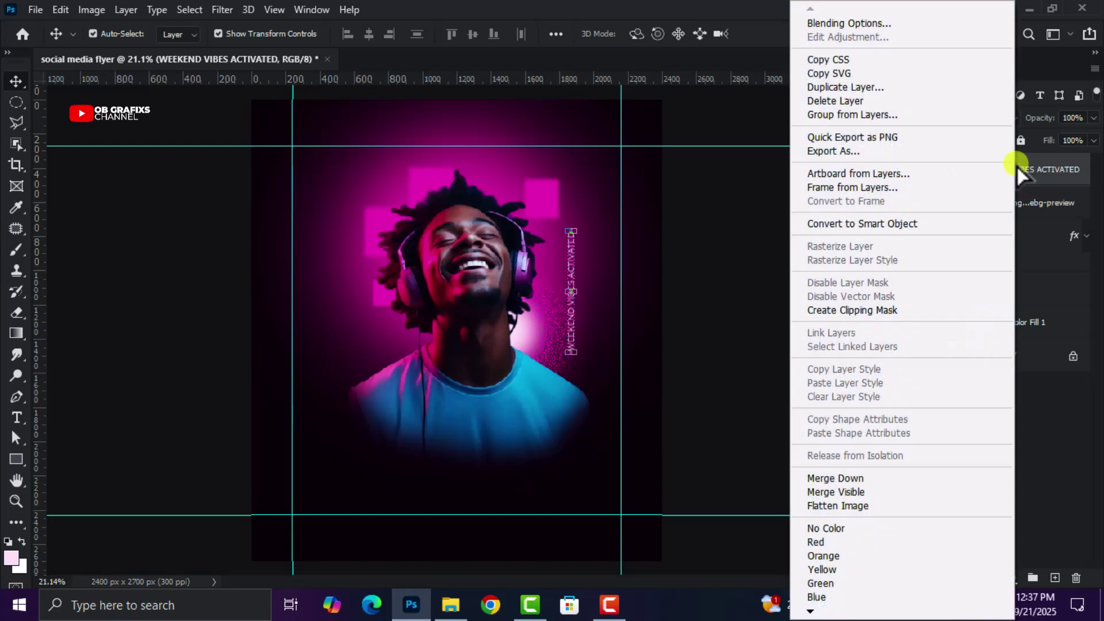
click(844, 24)
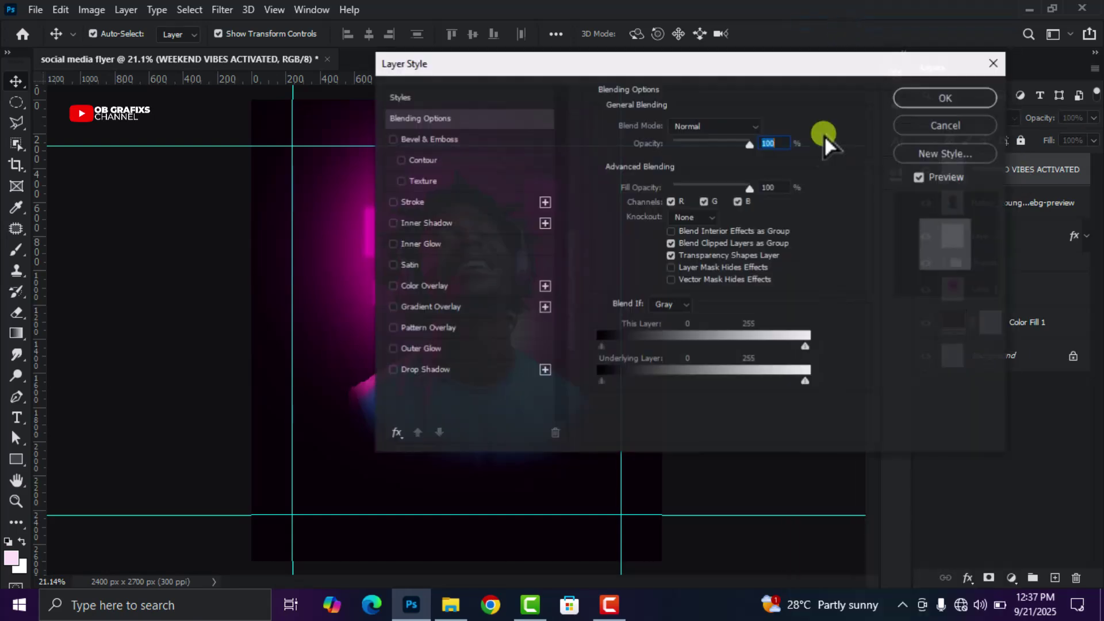
drag(628, 78, 760, 78)
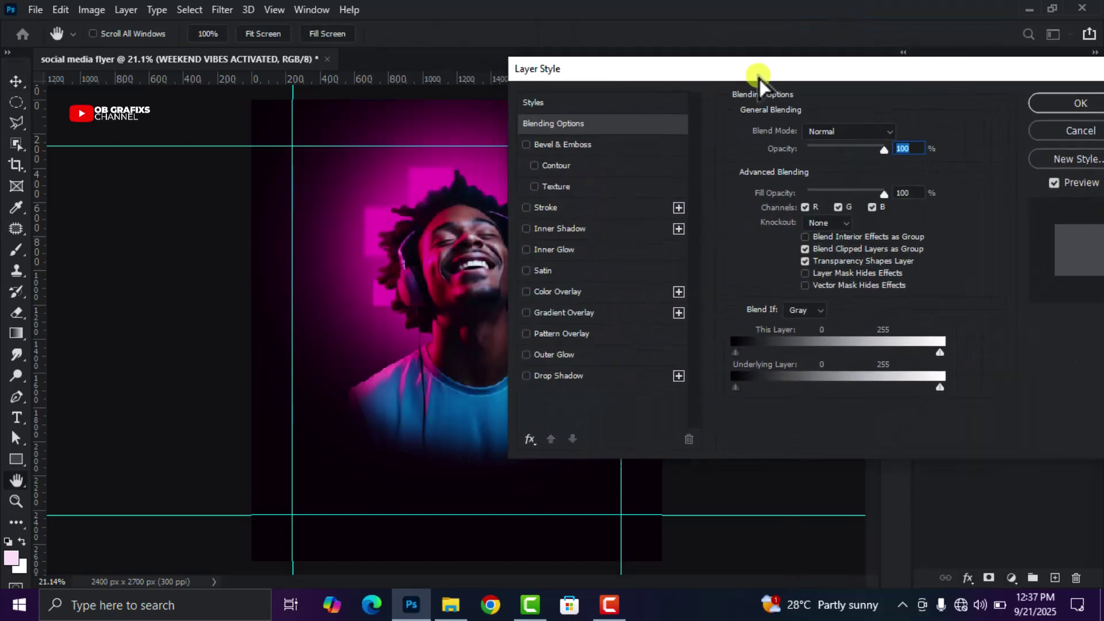
click(577, 377)
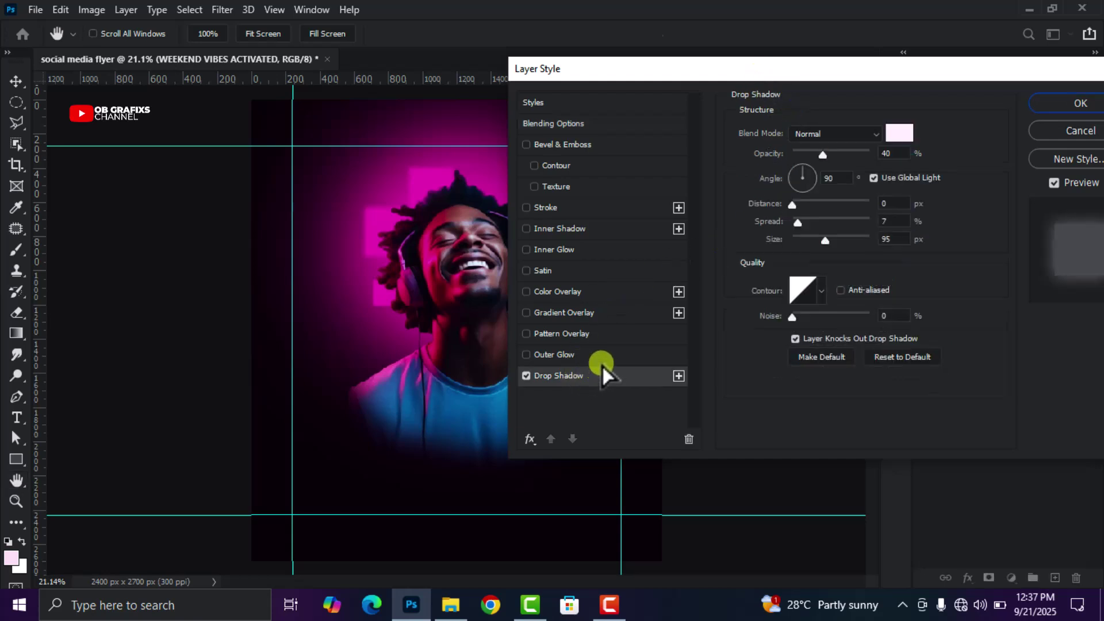
drag(689, 74, 558, 96)
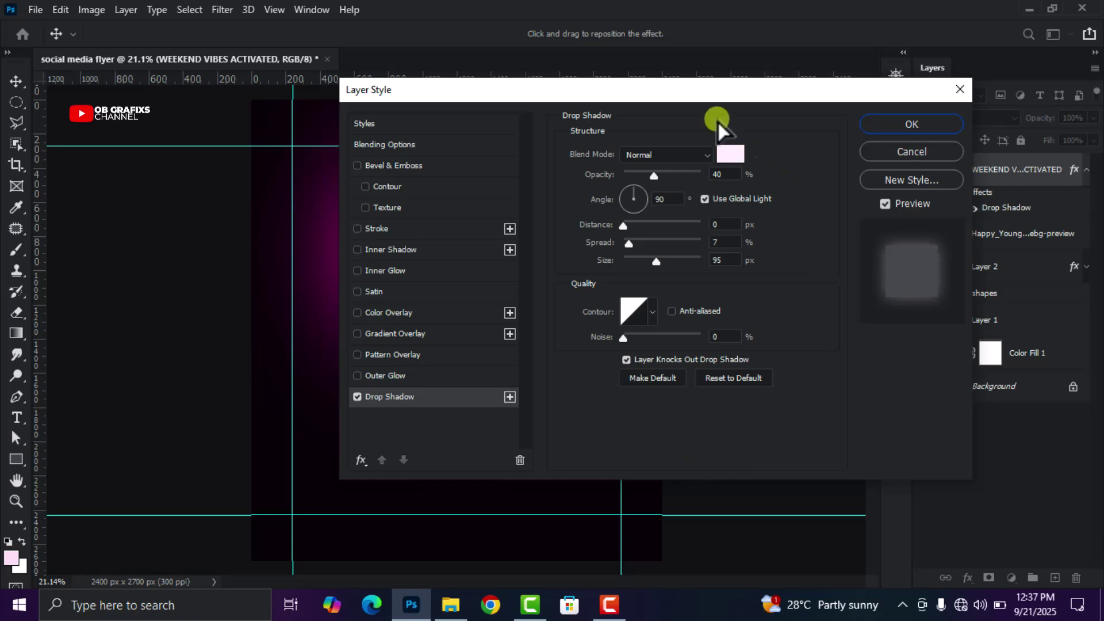
click(731, 156)
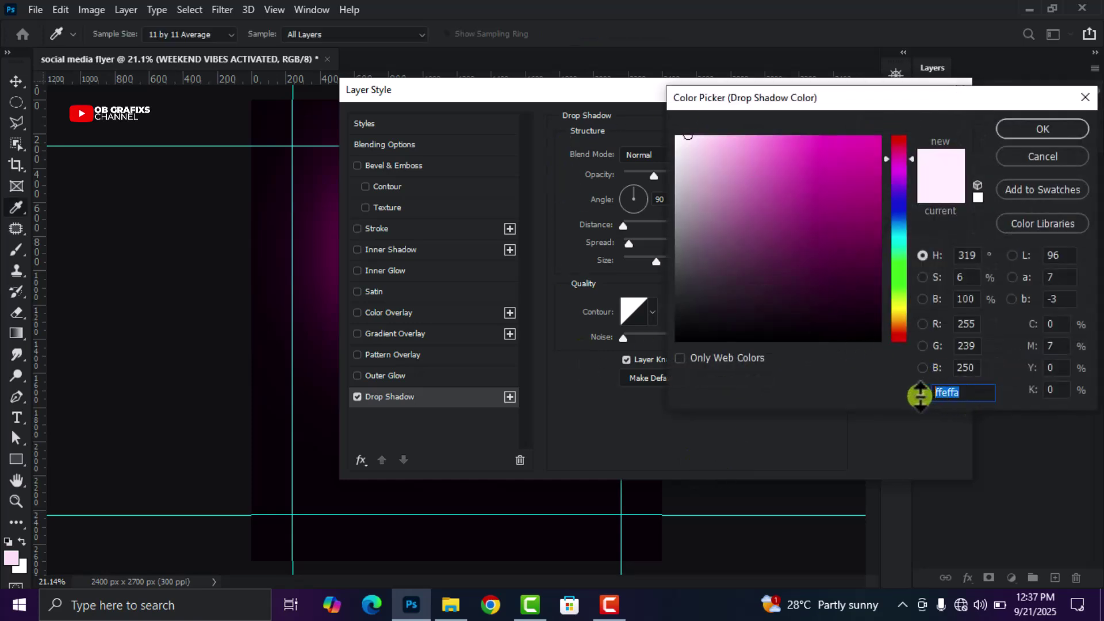
click(1042, 129)
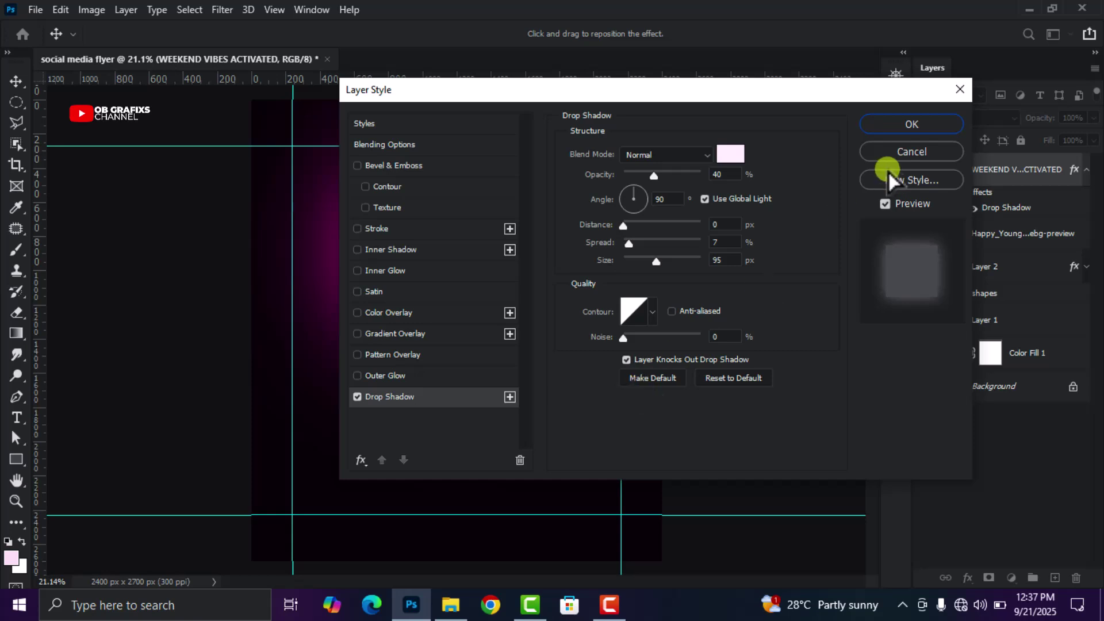
click(882, 129)
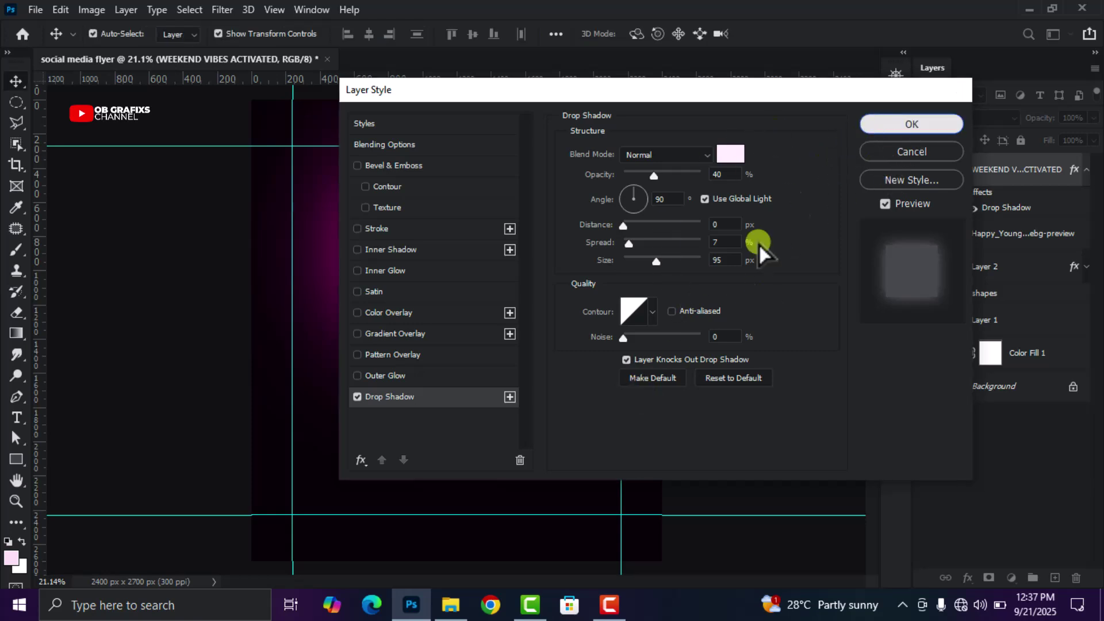
Step: Move the vertical text slightly left and down, closer to the man's head, and deselect its layer
drag(572, 319, 561, 326)
ctrl+click(954, 180)
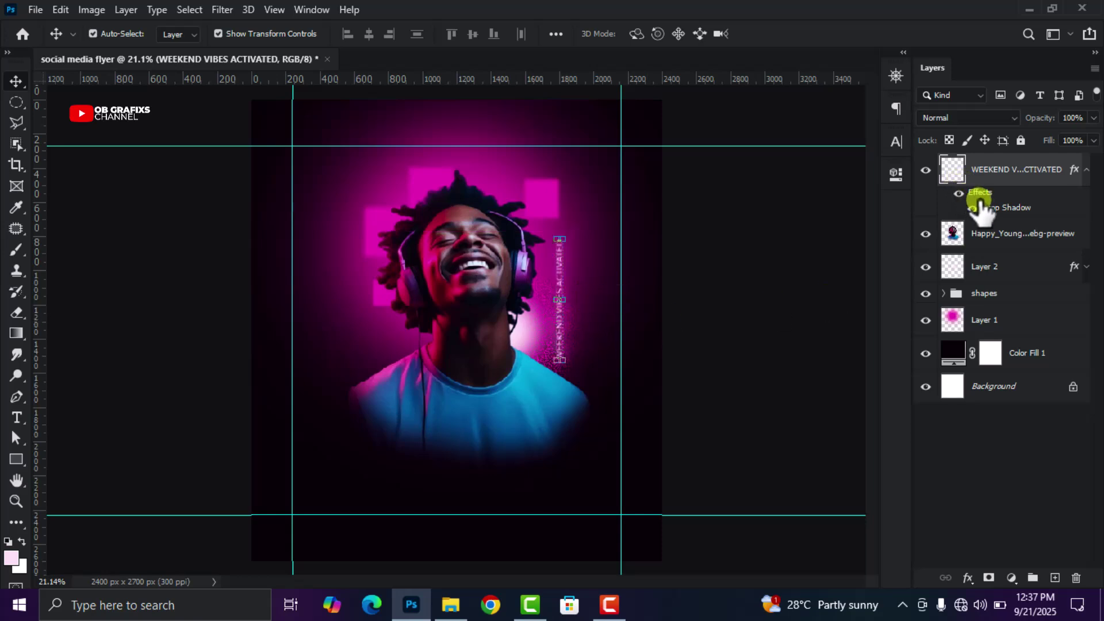
click(693, 267)
scroll(693, 267, down, 3)
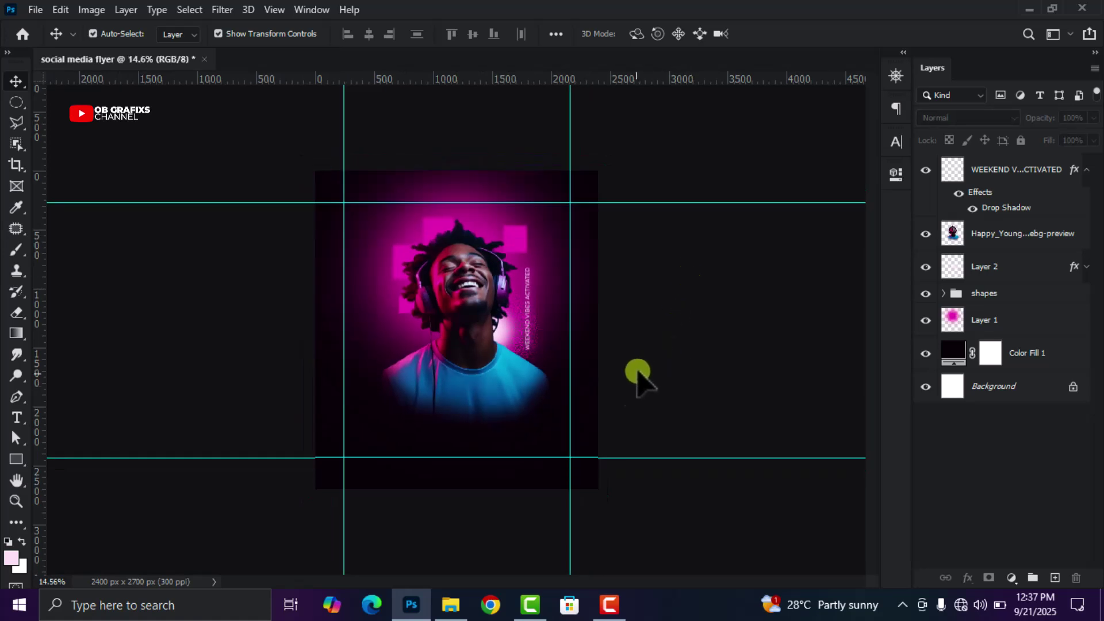
Step: Add a text box across the lower part of the man's shirt reading "Weekend"
scroll(451, 402, up, 1)
scroll(625, 317, up, 1)
scroll(835, 253, up, 1)
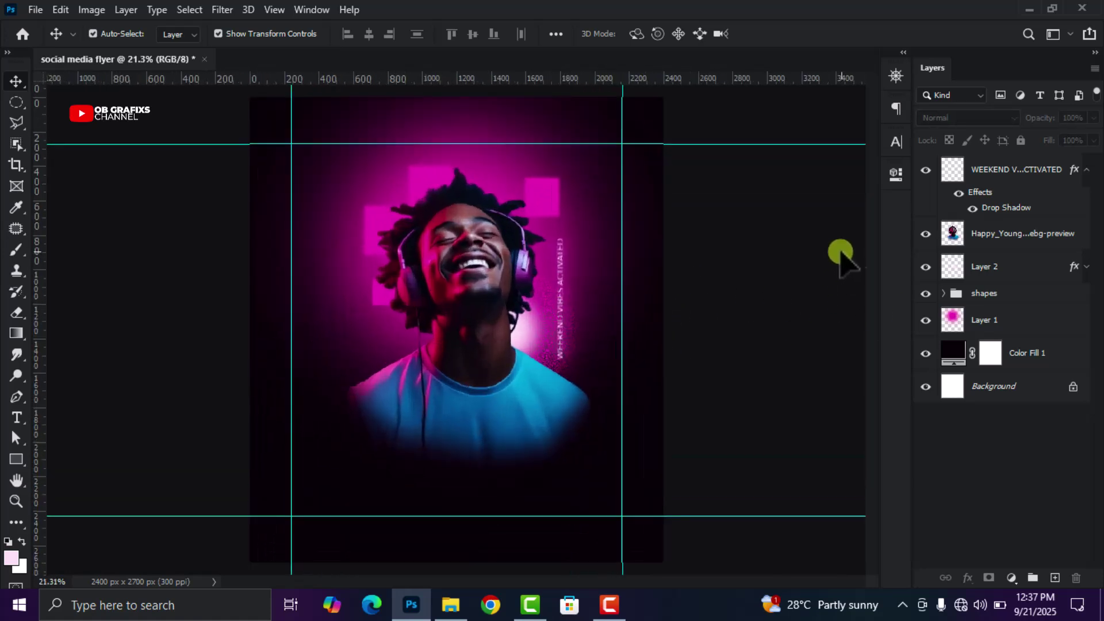
scroll(586, 320, down, 1)
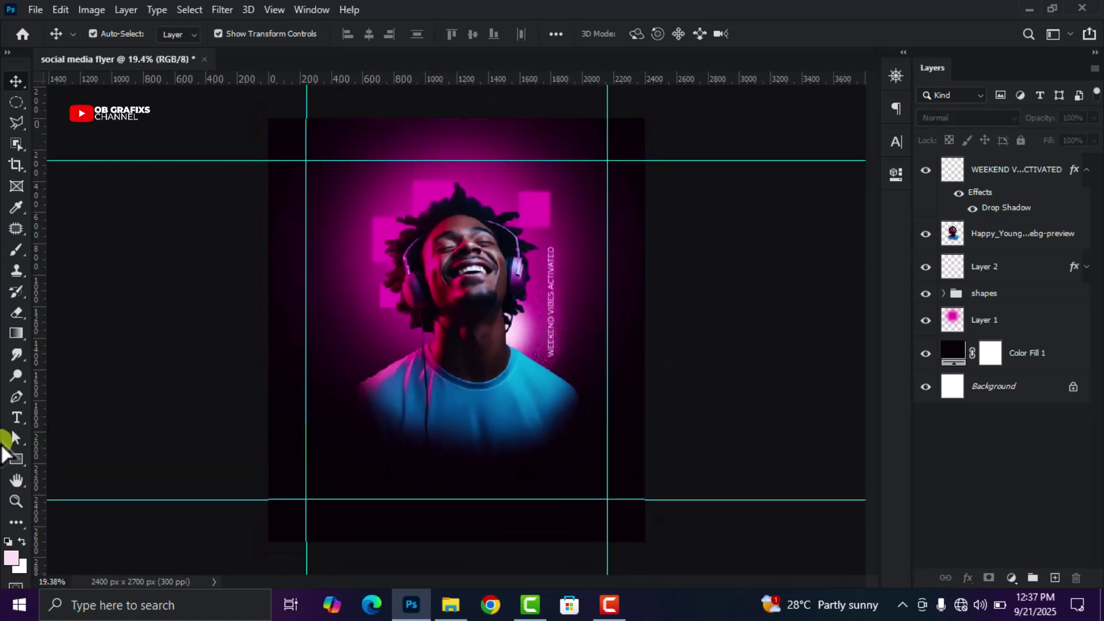
click(16, 417)
mouse_move(395, 397)
mouse_down()
mouse_move(493, 438)
mouse_move(554, 441)
mouse_up()
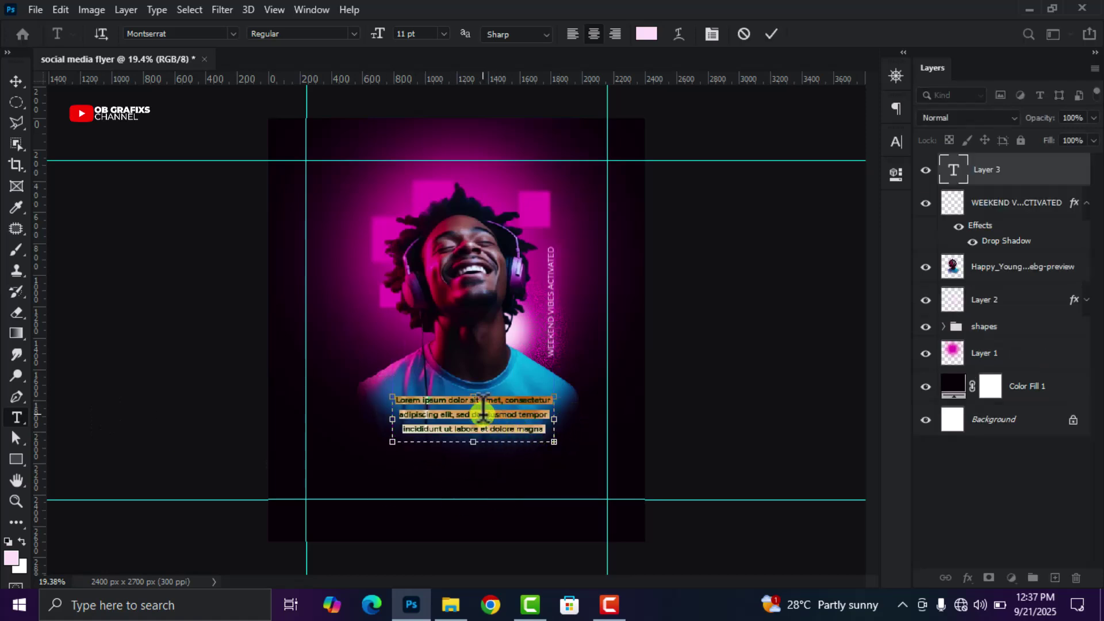
text(Weeke)
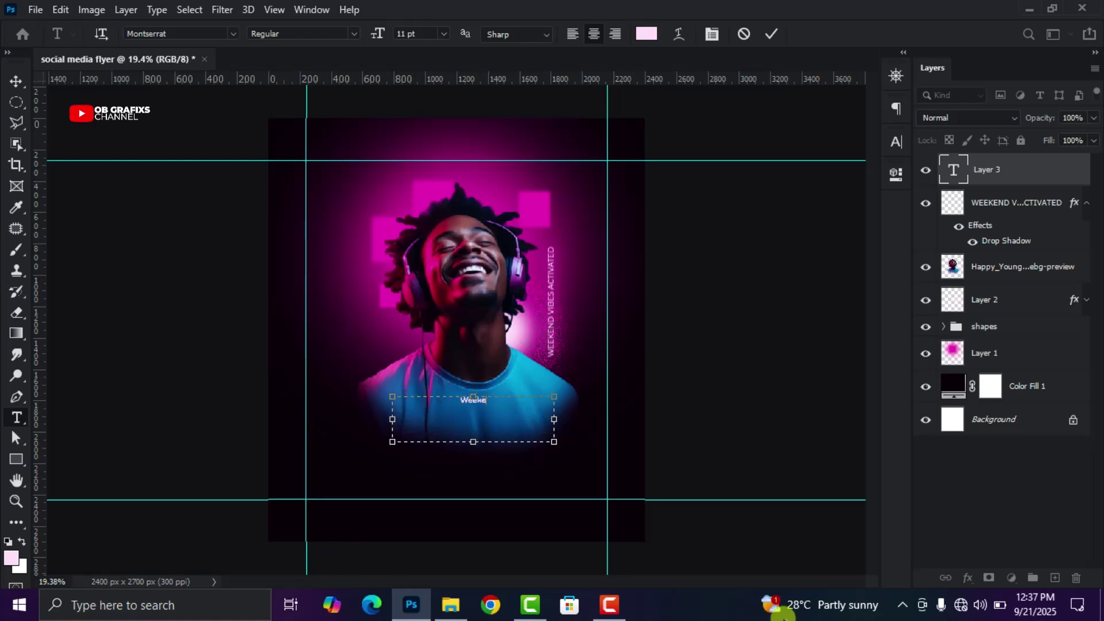
text(nd)
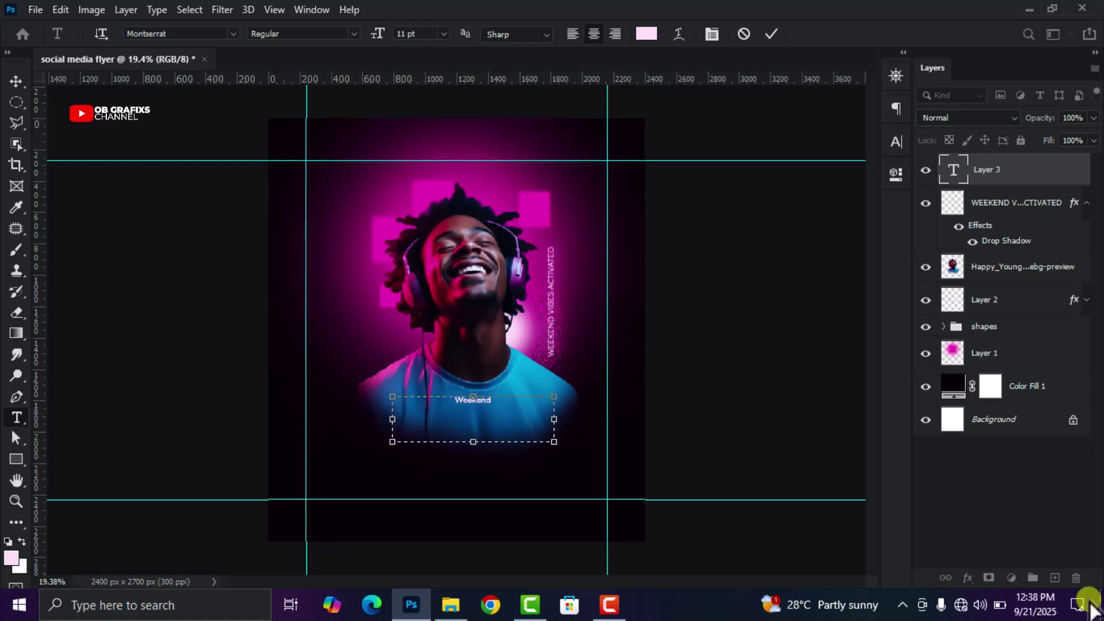
click(774, 34)
Step: Set the "Weekend" text to the Autography font at 45 pt
double_click(950, 169)
click(893, 141)
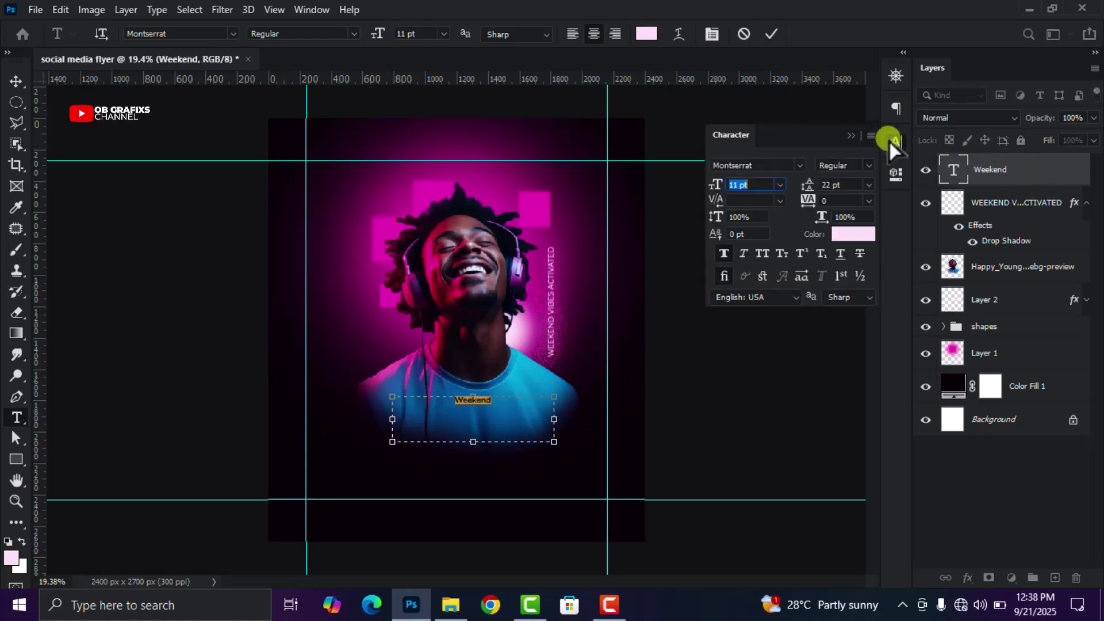
click(799, 165)
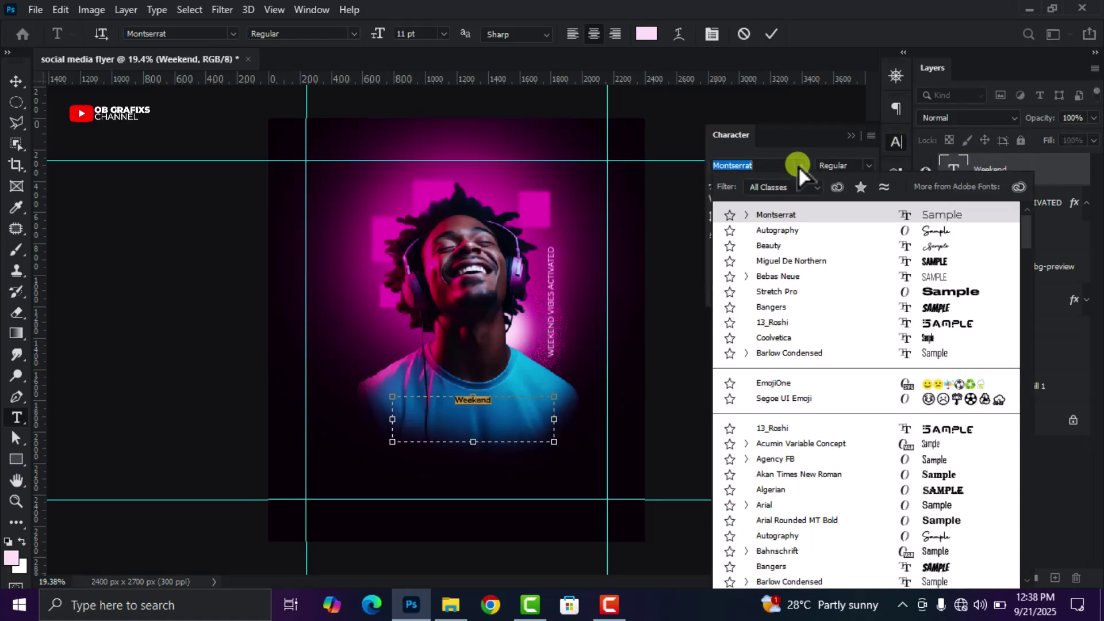
click(841, 230)
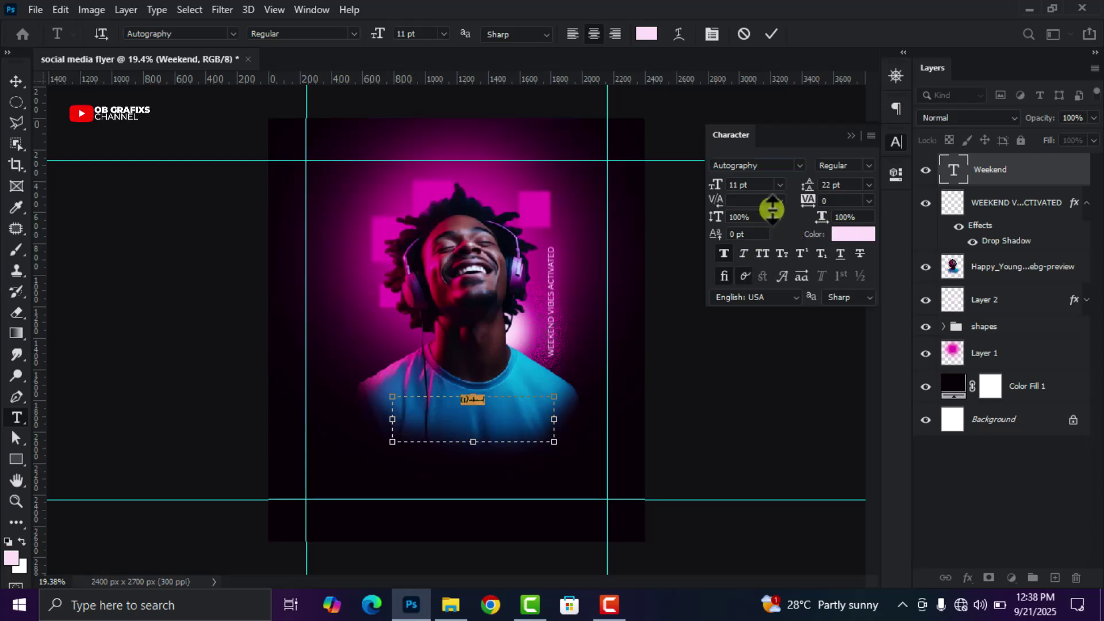
drag(708, 181, 745, 180)
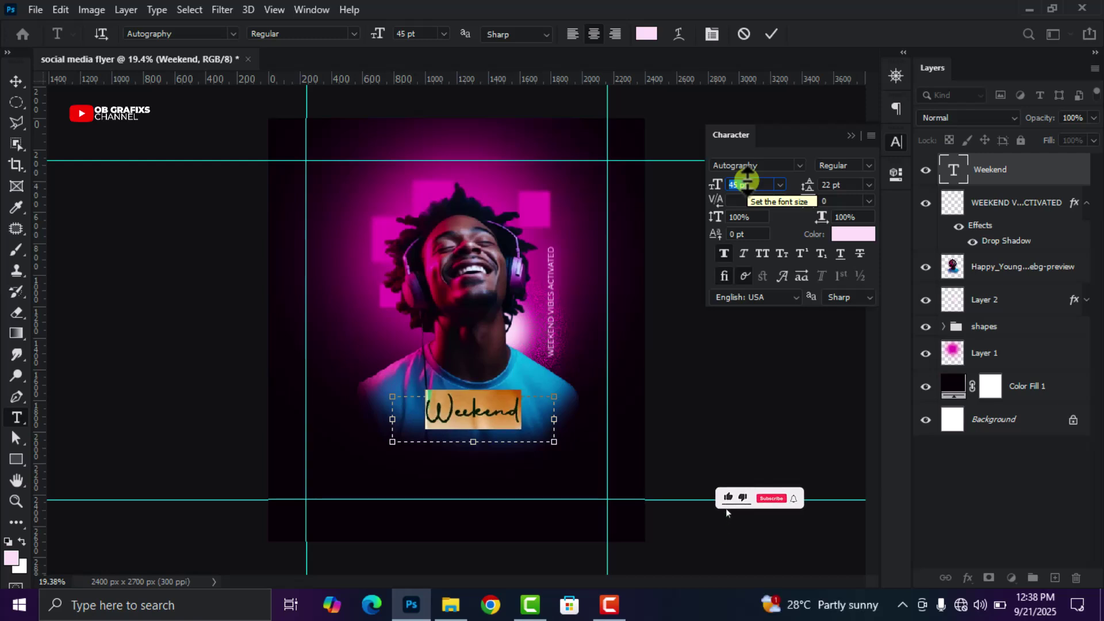
click(771, 35)
click(895, 140)
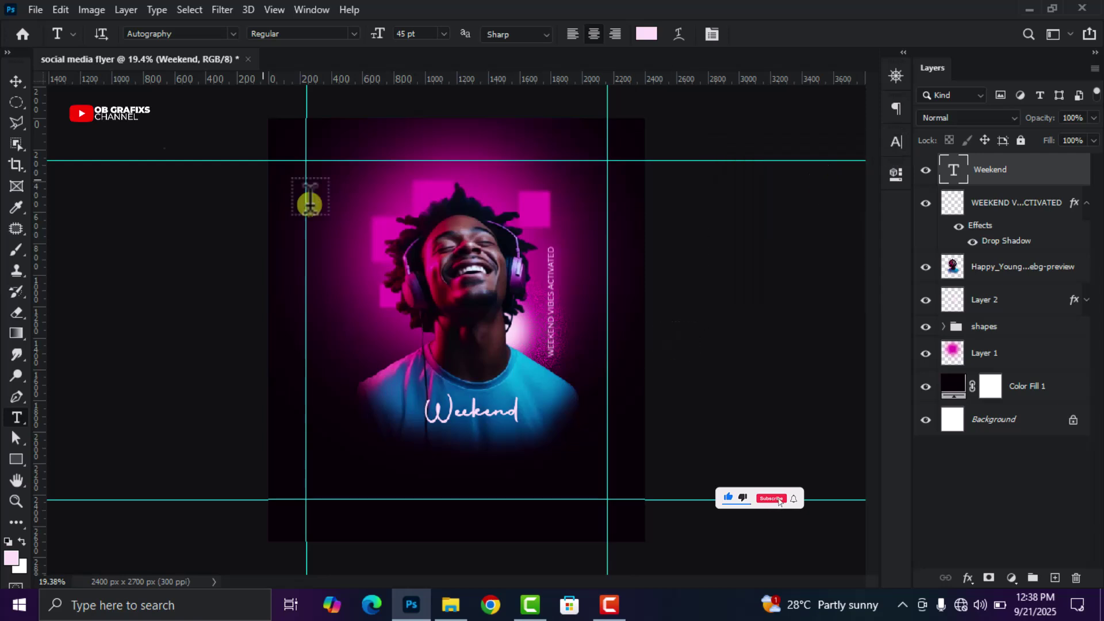
Step: Move the "Weekend" text slightly up and left on the man's shirt
click(16, 81)
click(119, 241)
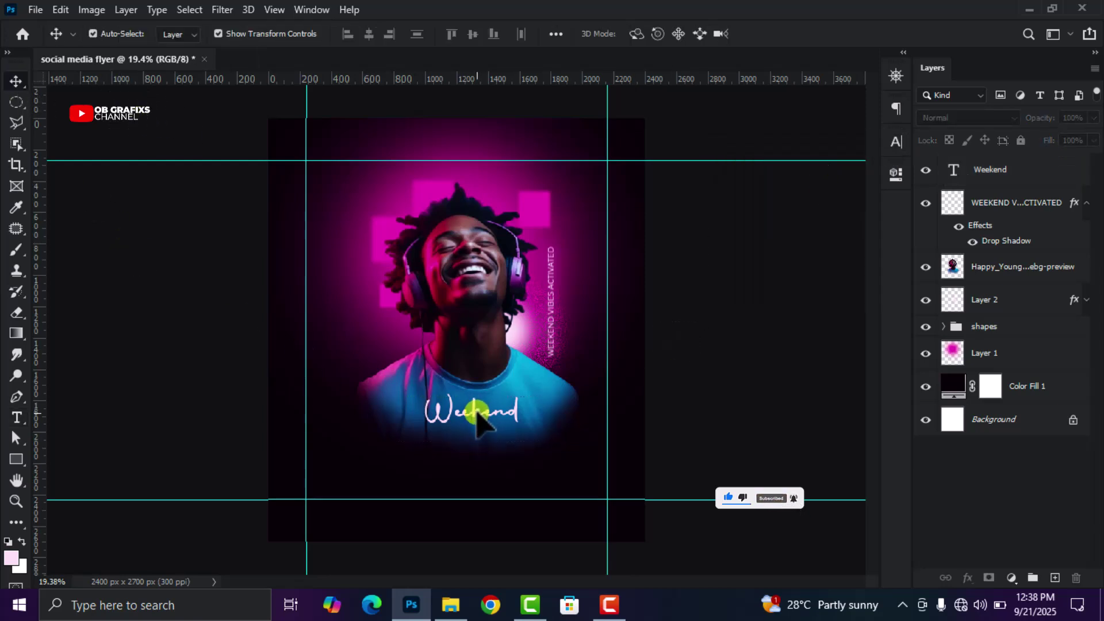
drag(482, 414, 473, 406)
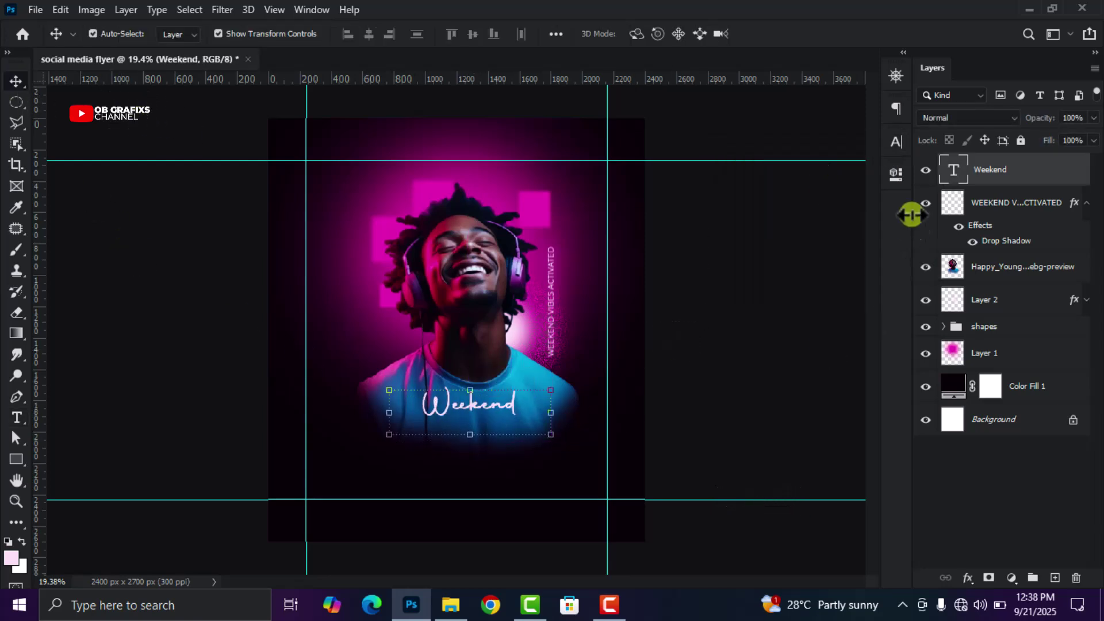
Step: Remove faux bold from the "Weekend" text, set its size to 47 pt and deselect its layer
double_click(953, 169)
click(896, 141)
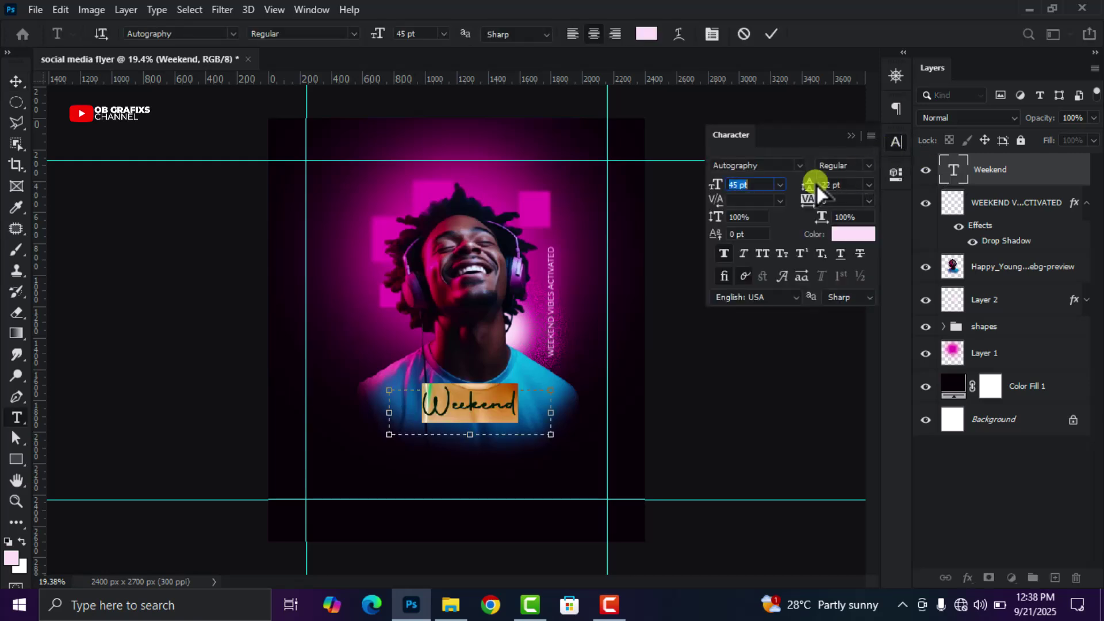
click(724, 256)
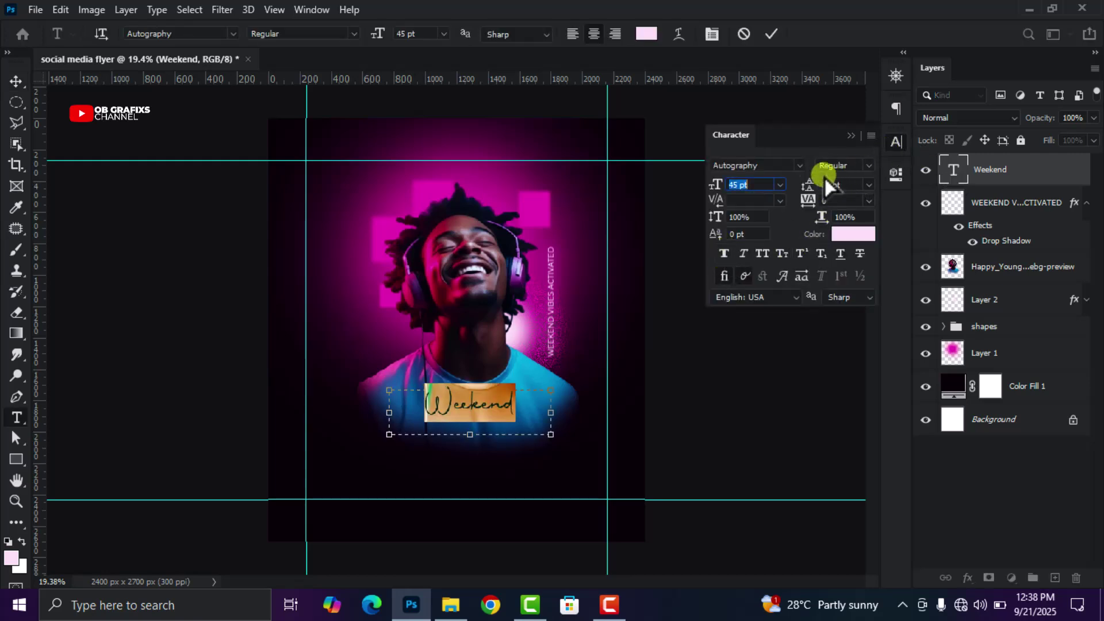
drag(764, 185, 768, 185)
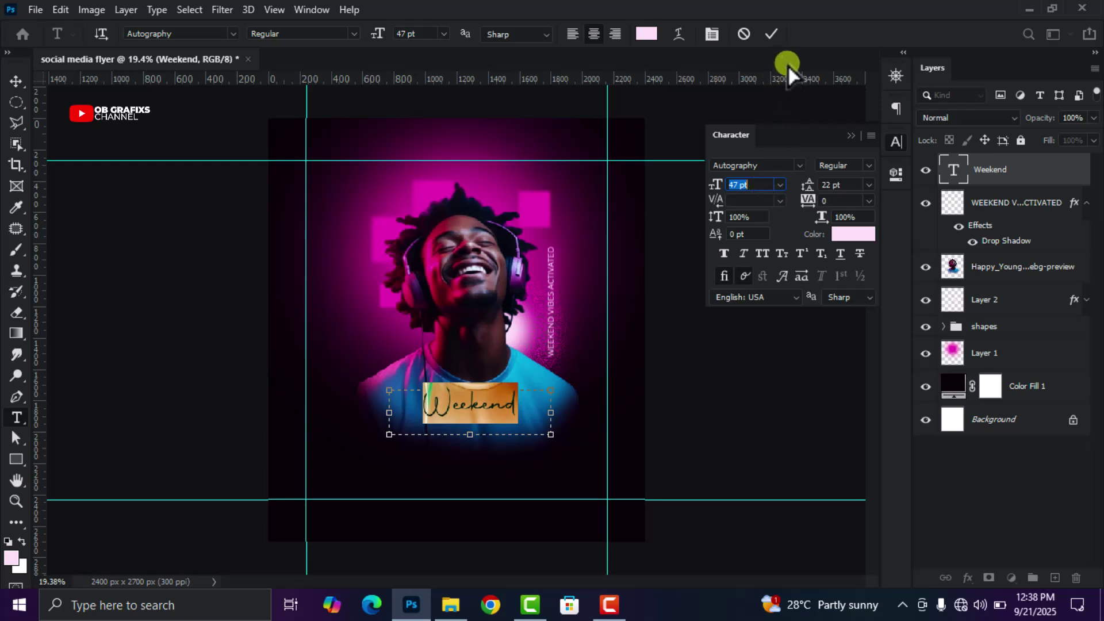
click(771, 33)
key(v)
click(897, 143)
click(782, 308)
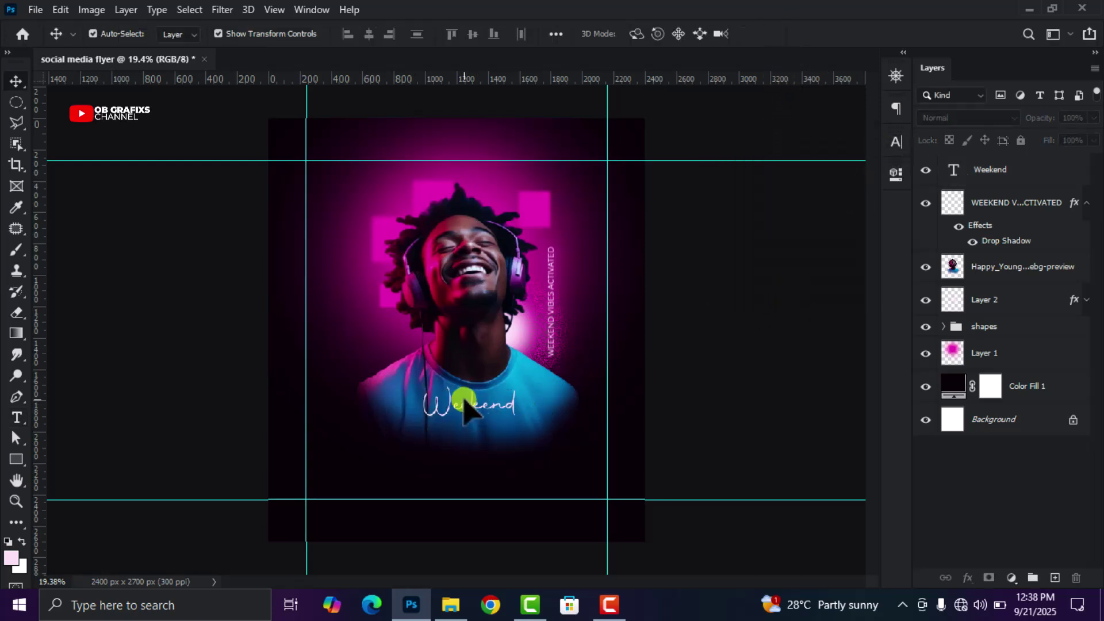
Step: Add a text box below "Weekend" reading "Embrace the fresh opportunities and let your light shine brighter than ever. Happy Weekend"
scroll(513, 408, up, 1)
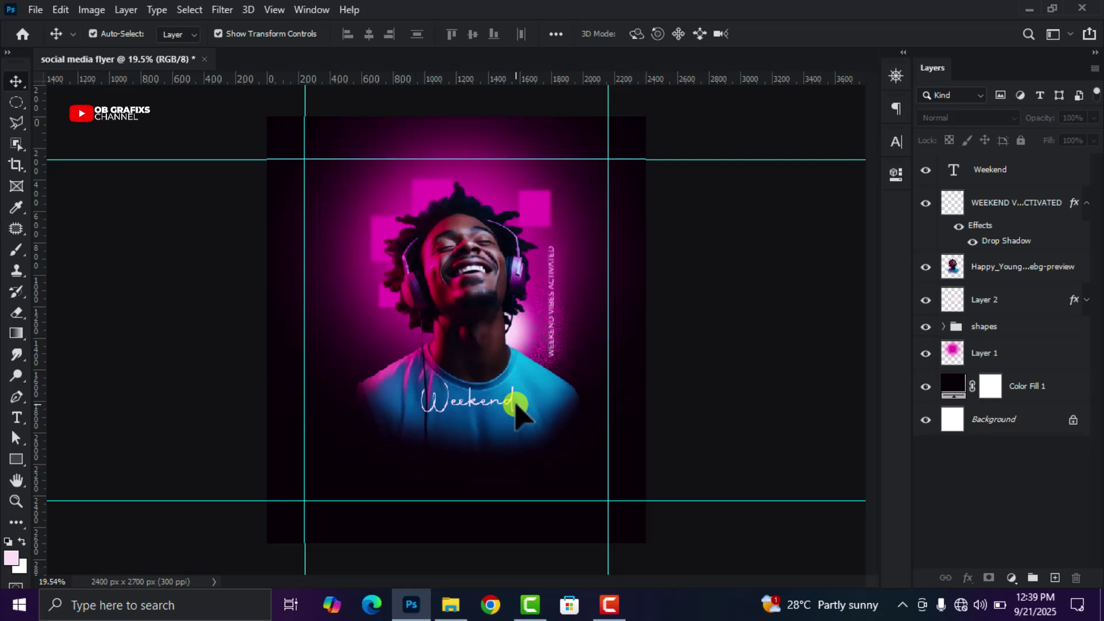
click(16, 417)
drag(336, 429, 578, 487)
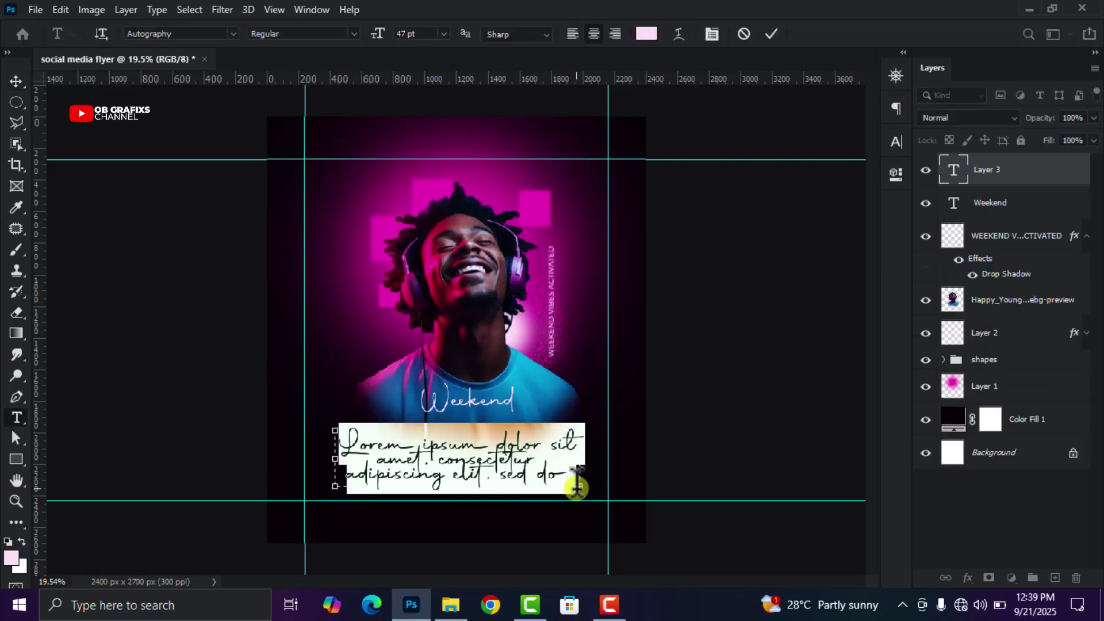
text(Embrace the fresh)
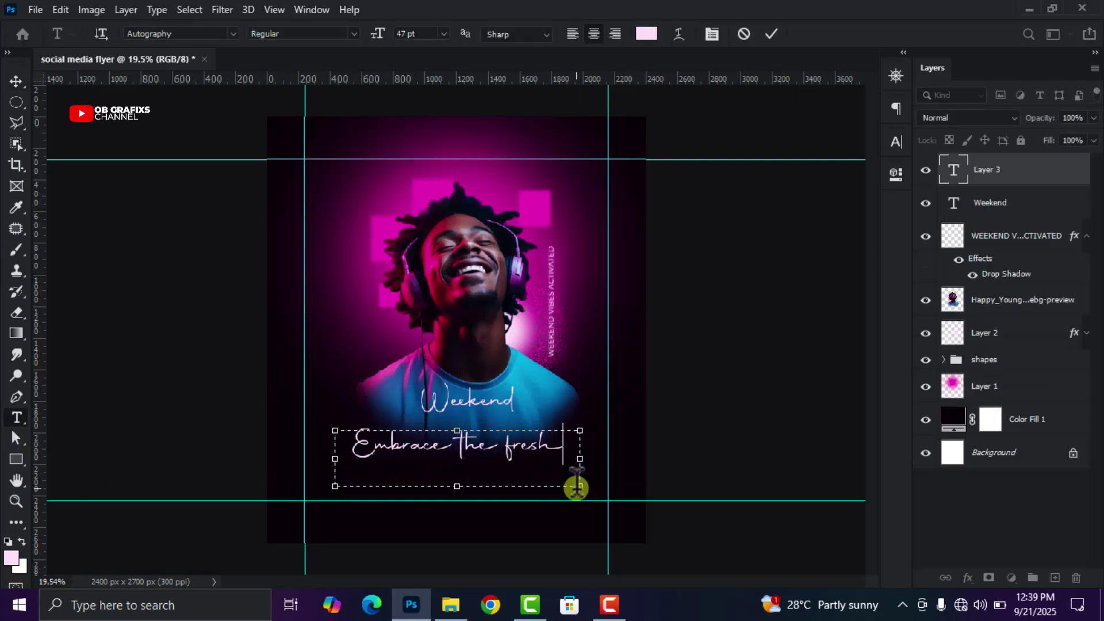
text( opportunities and le)
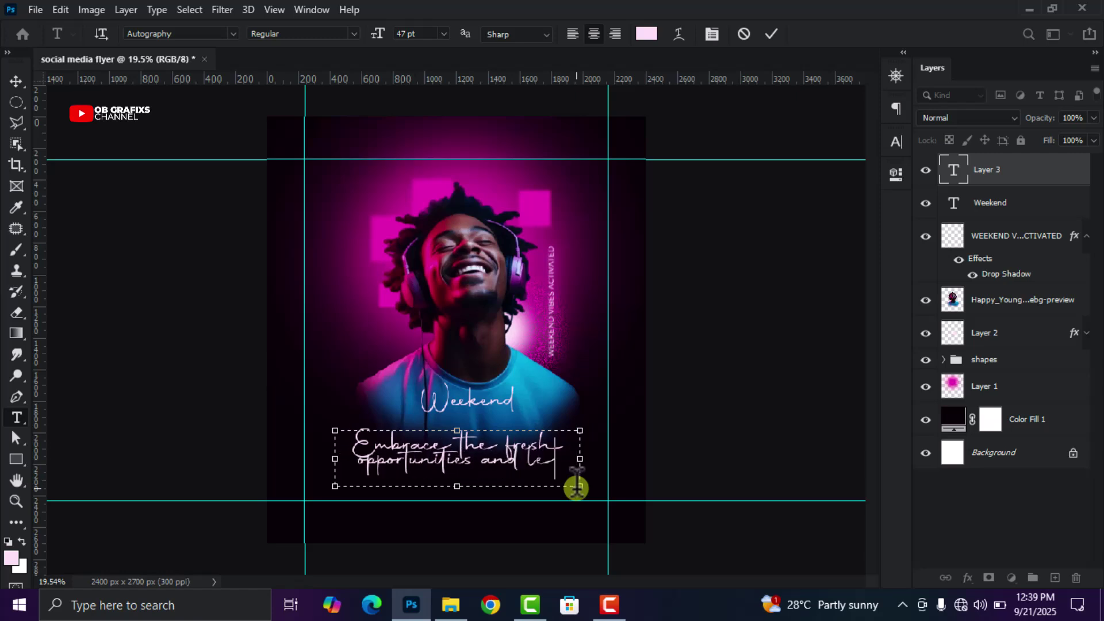
text(t your light shine b)
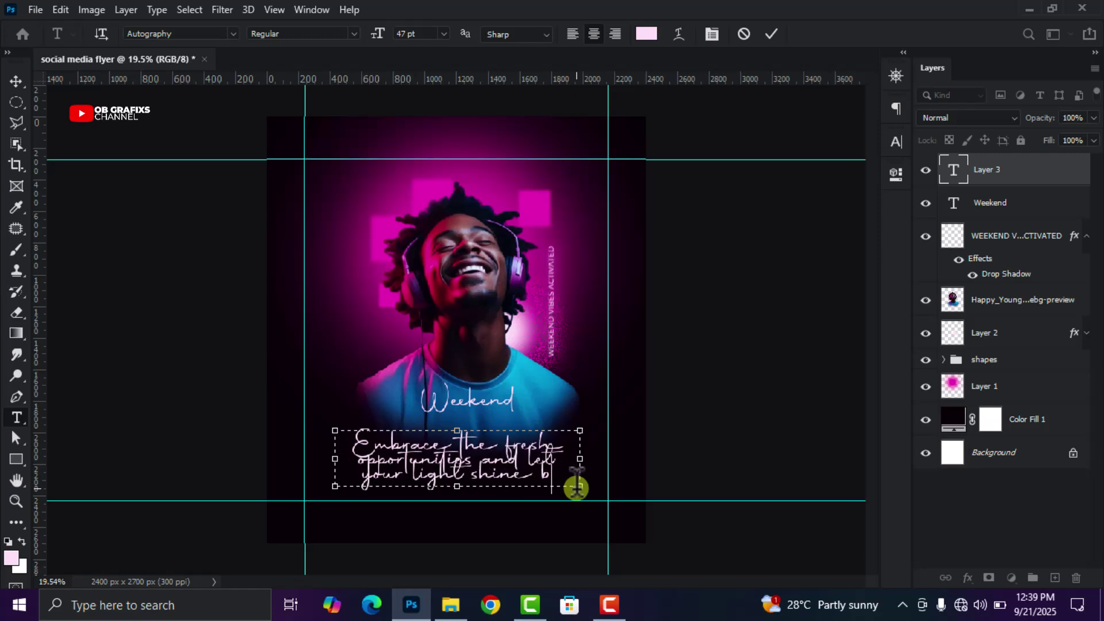
key(BackSpace)
Step: Format the paragraph below "Weekend" in Montserrat, 16 pt and white
double_click(953, 170)
click(897, 142)
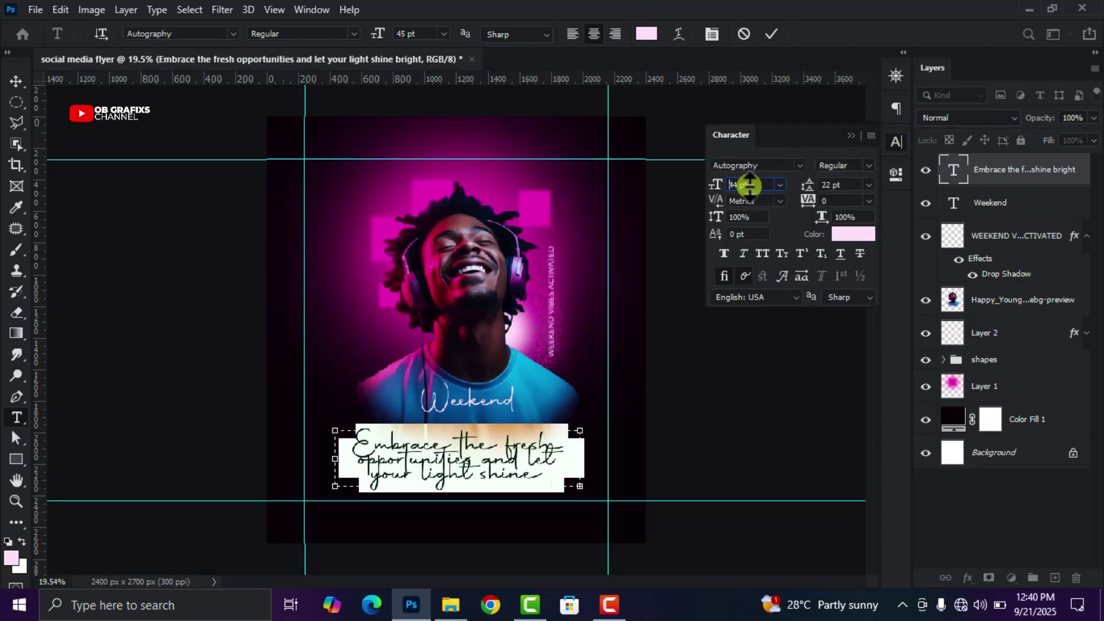
drag(747, 182, 739, 184)
click(800, 165)
click(777, 232)
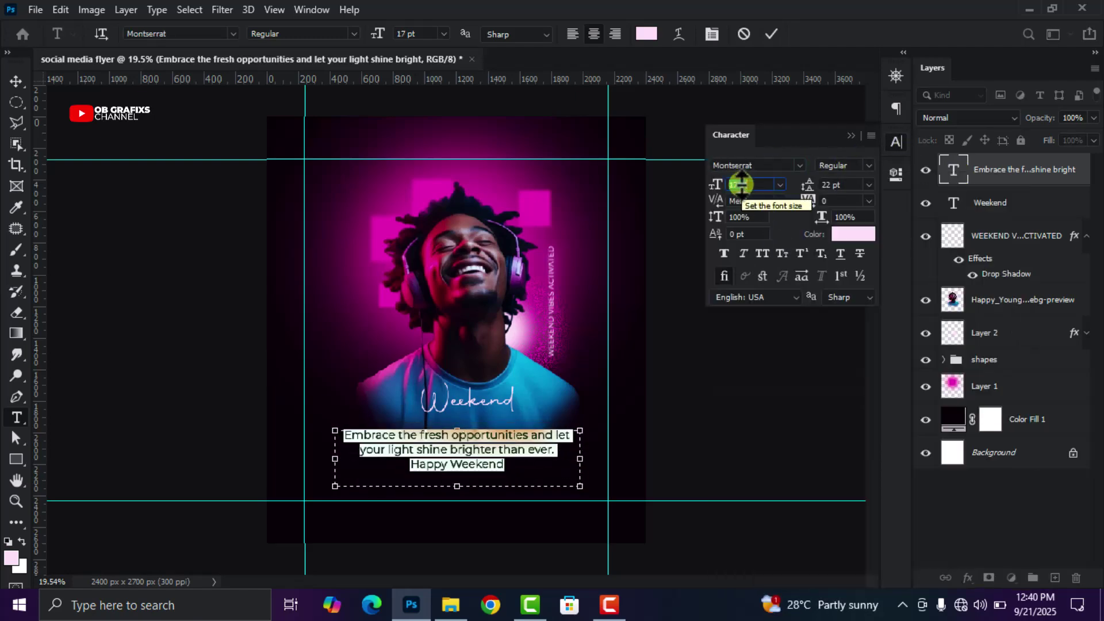
click(853, 234)
key(Return)
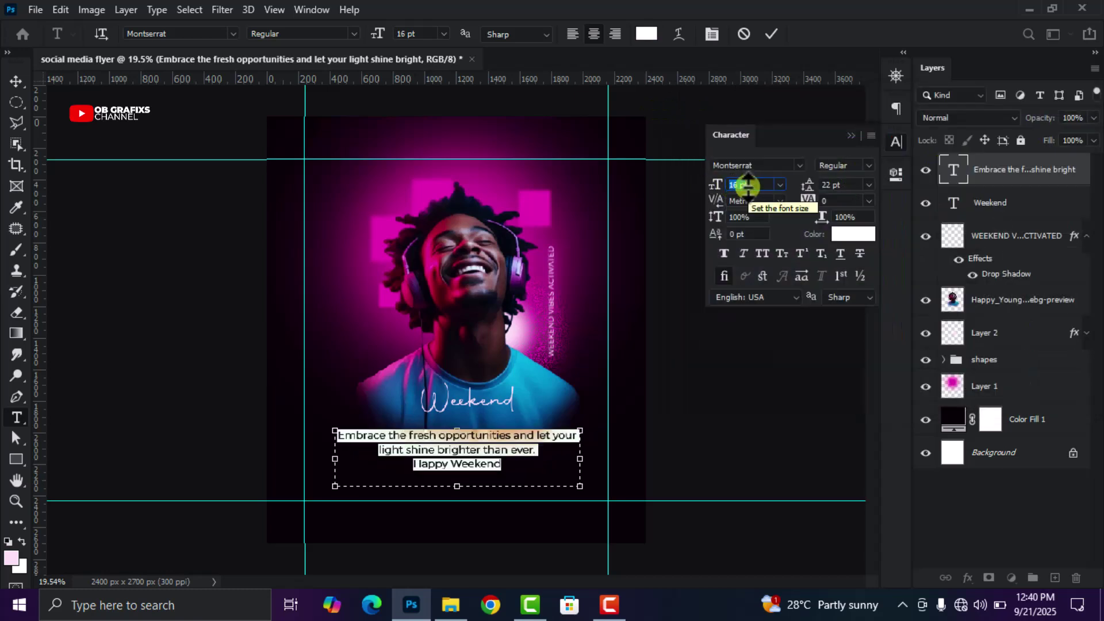
text(16)
Step: Break the paragraph's first line before "your", move the paragraph slightly right and up beneath "Weekend", and deselect all layers
click(563, 438)
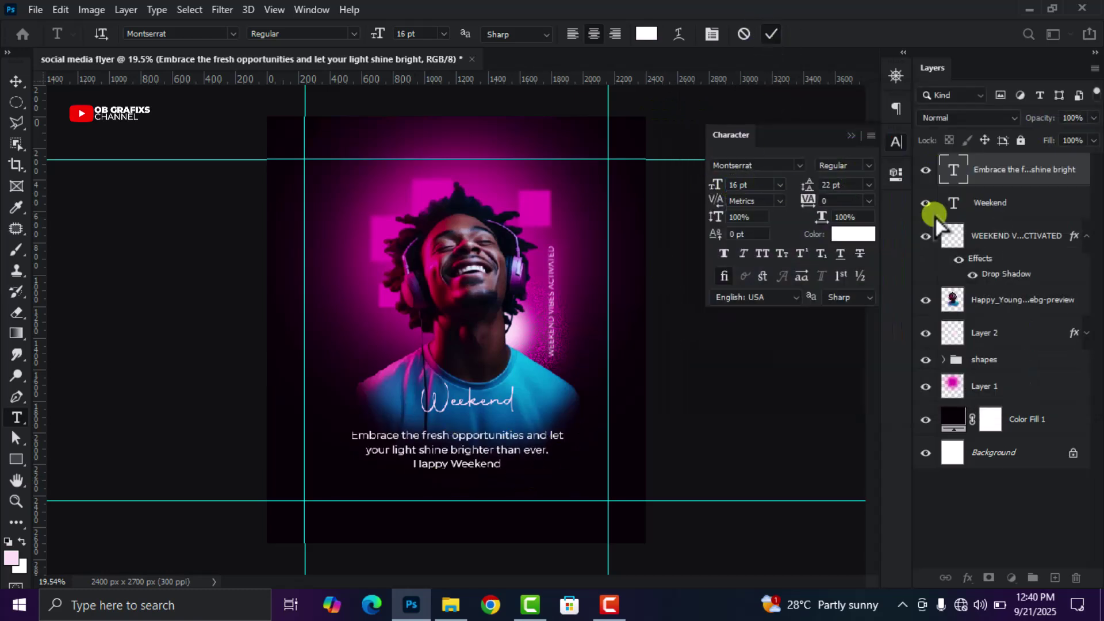
key(ctrl+Return)
key(v)
drag(463, 460, 475, 449)
click(764, 381)
click(527, 405)
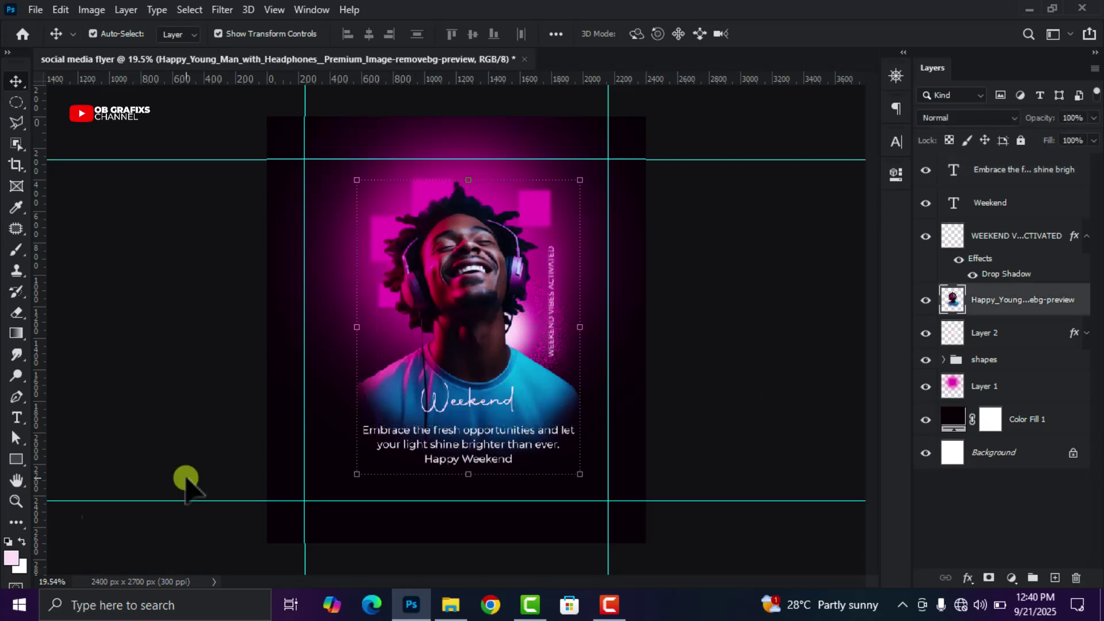
click(469, 402)
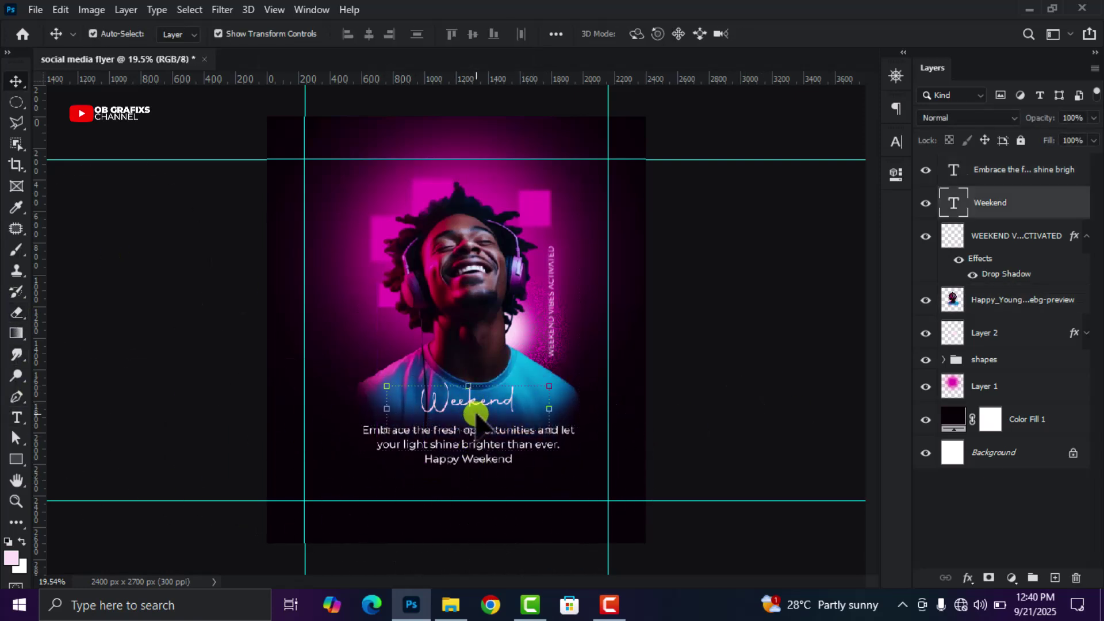
click(689, 318)
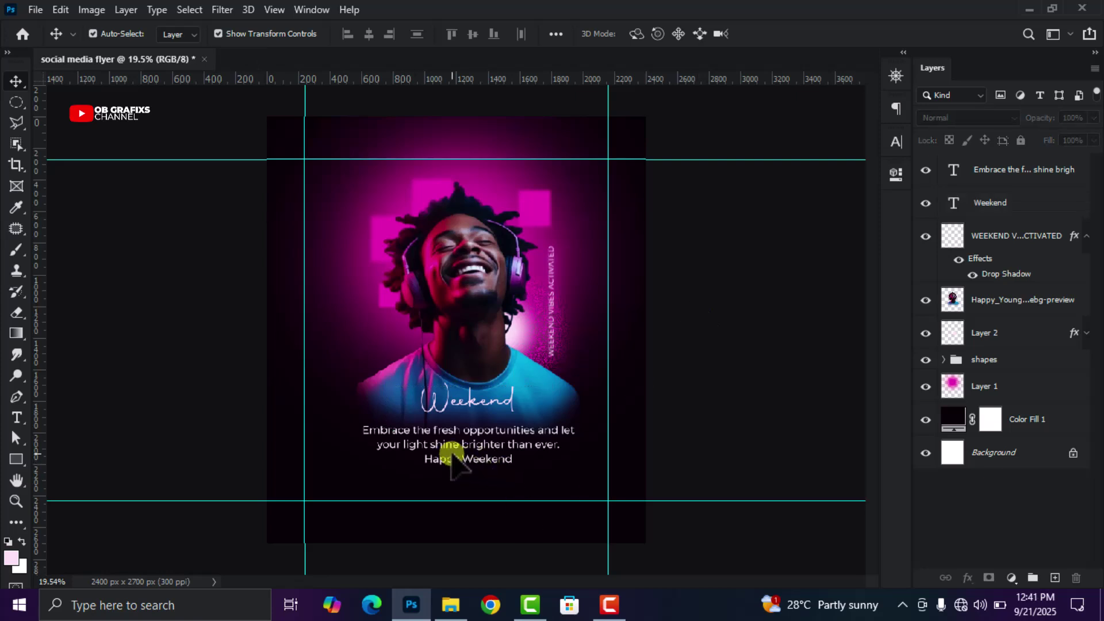
Step: Draw a light pink circle about 281 px in diameter beside the man's shoulder, left of his neck, and deselect it
click(15, 458)
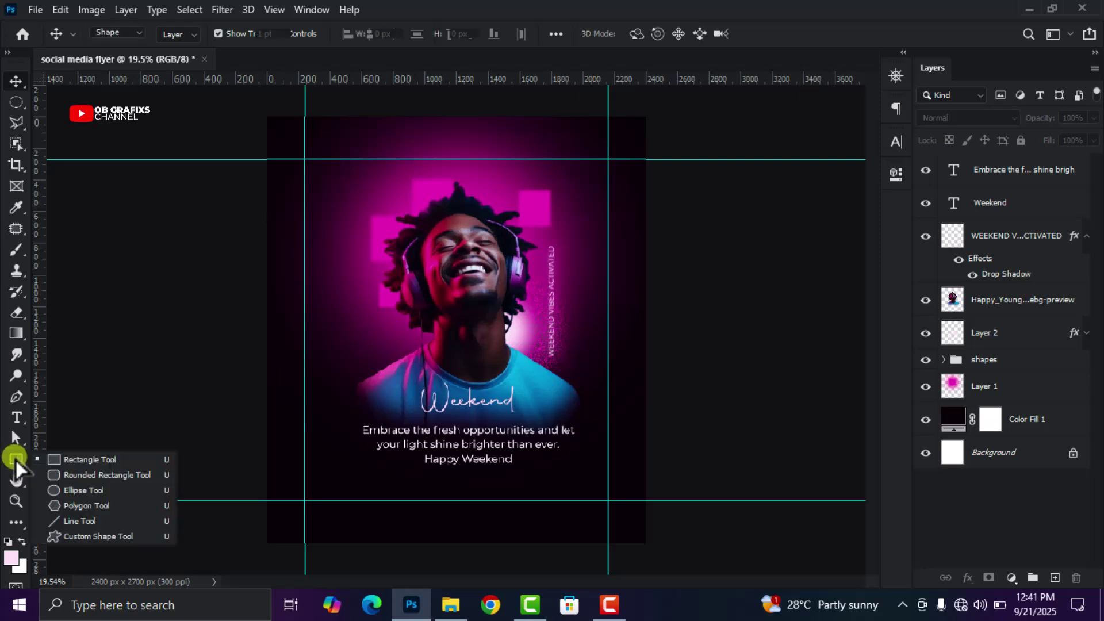
click(73, 492)
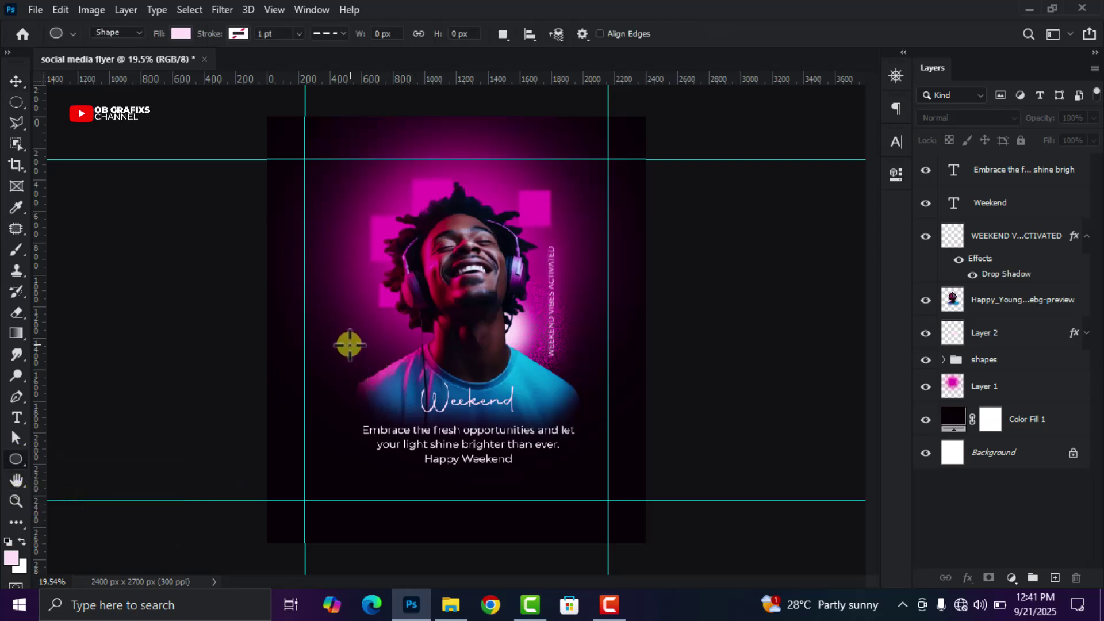
drag(335, 329, 379, 379)
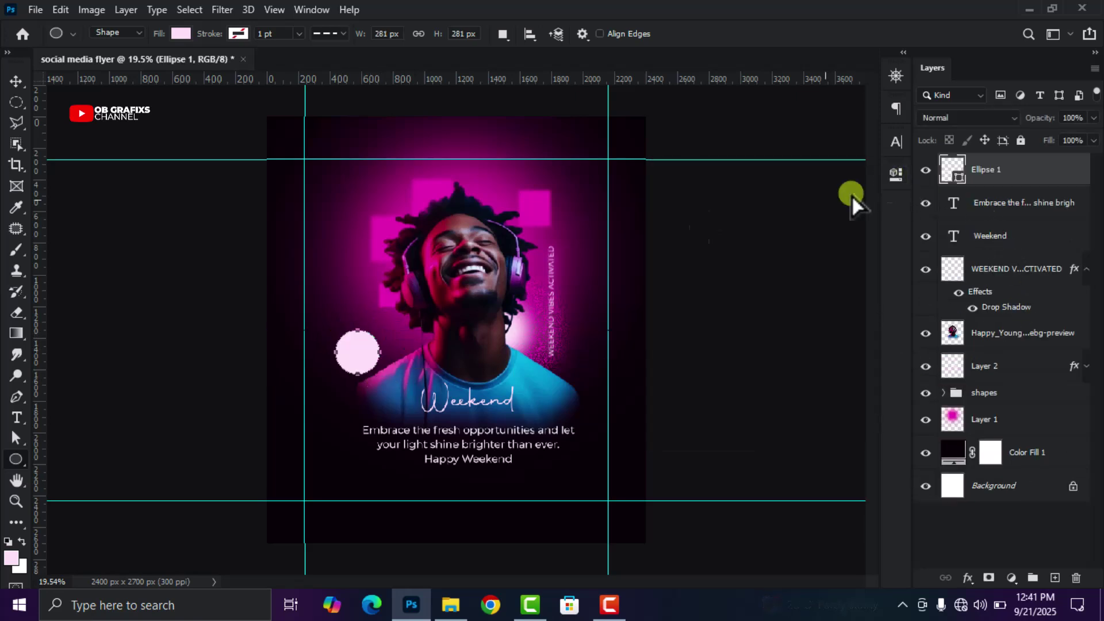
click(15, 80)
click(199, 423)
Step: Move the pink circle onto the man's shoulder beside the "Weekend" text and scale it to 87.59%
scroll(287, 443, up, 2)
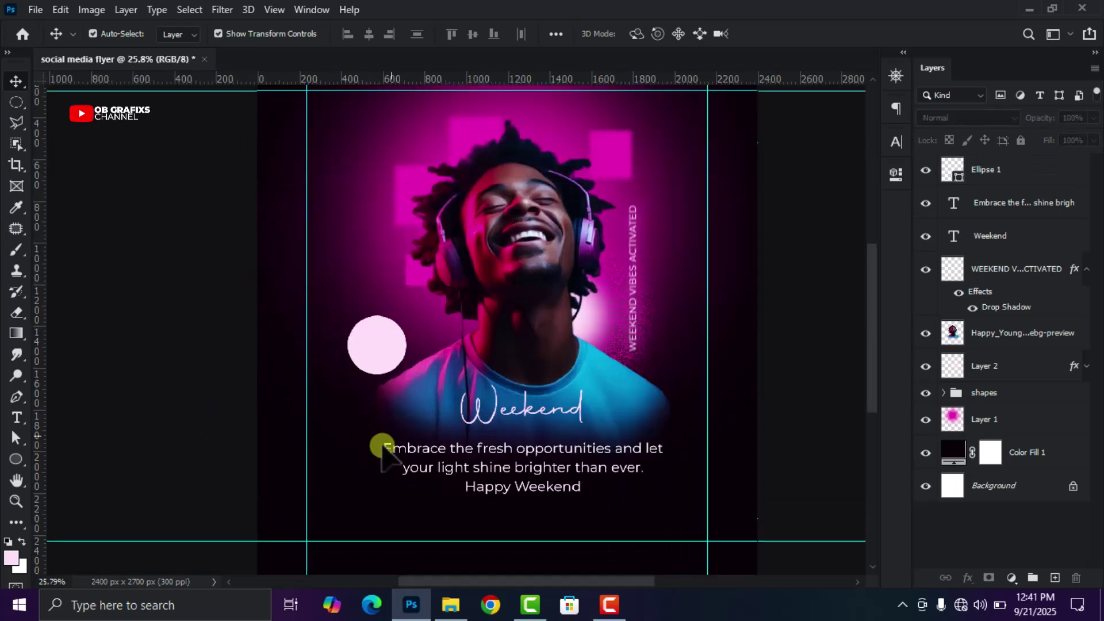
drag(382, 350, 408, 389)
key(ctrl+t)
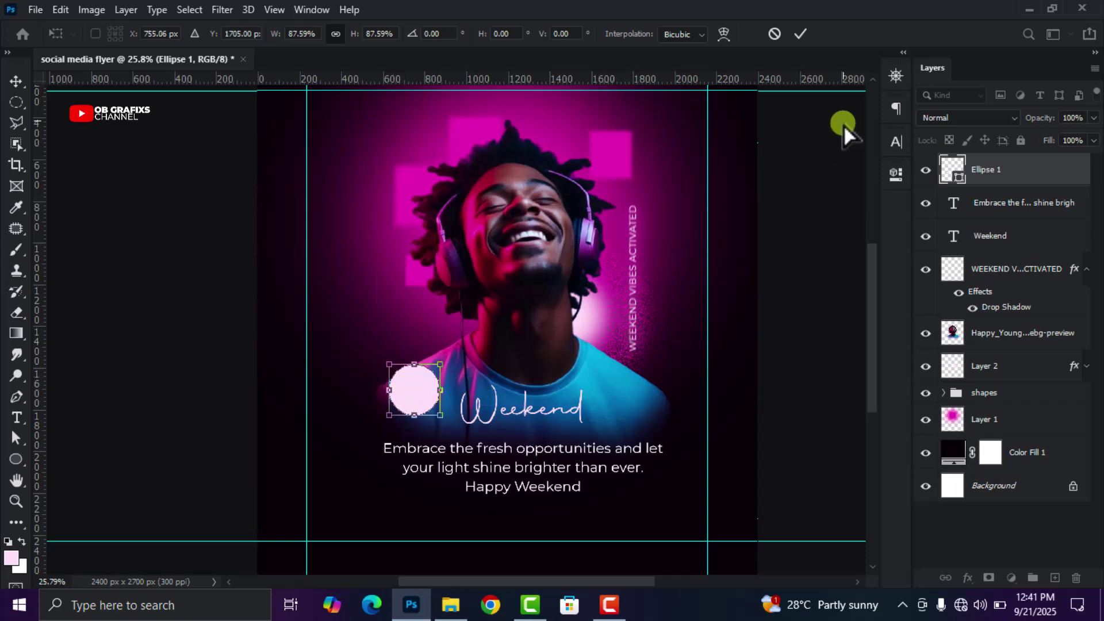
click(809, 33)
Step: Enlarge the "Weekend" text slightly and deselect all layers
click(561, 411)
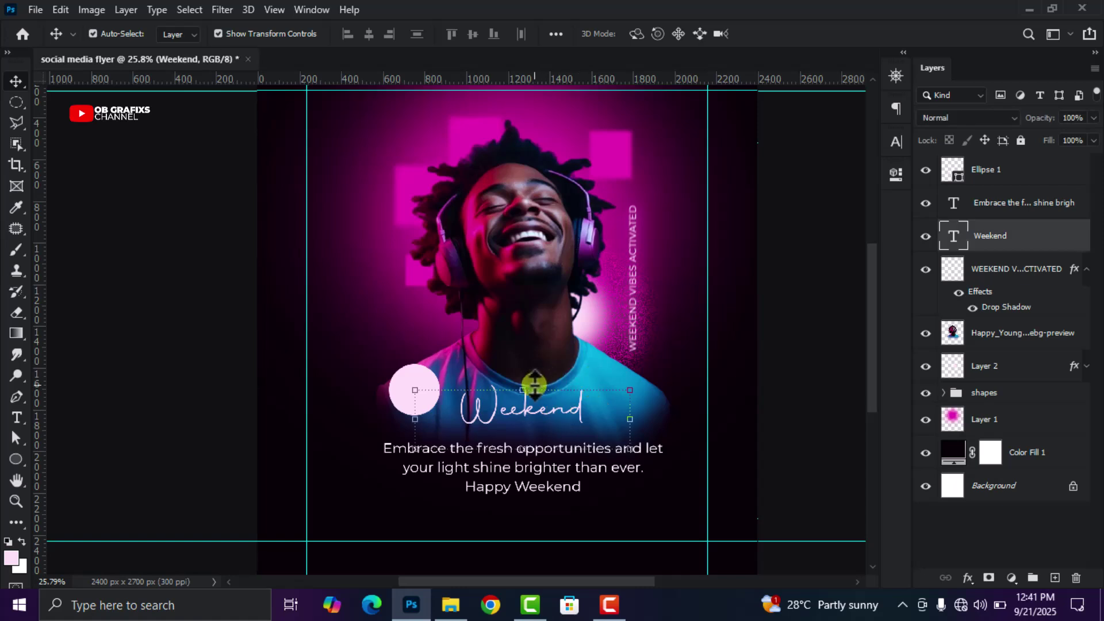
drag(535, 383, 531, 413)
click(799, 40)
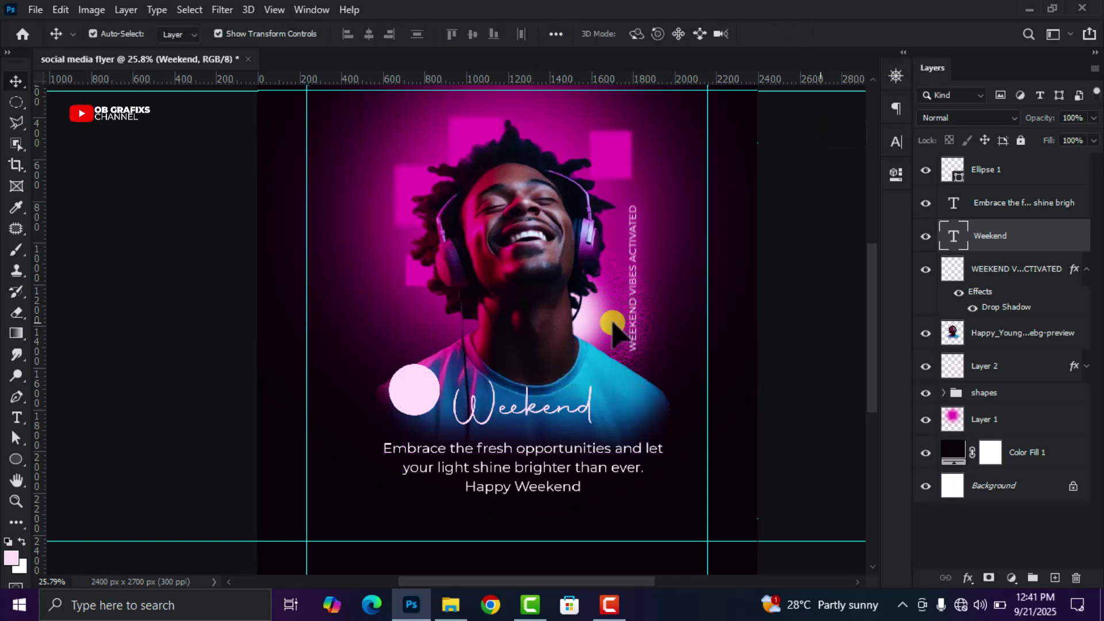
click(415, 397)
scroll(288, 378, down, 2)
click(147, 374)
Step: Add the text "TGIF" on the dark area left of the man's head
click(16, 418)
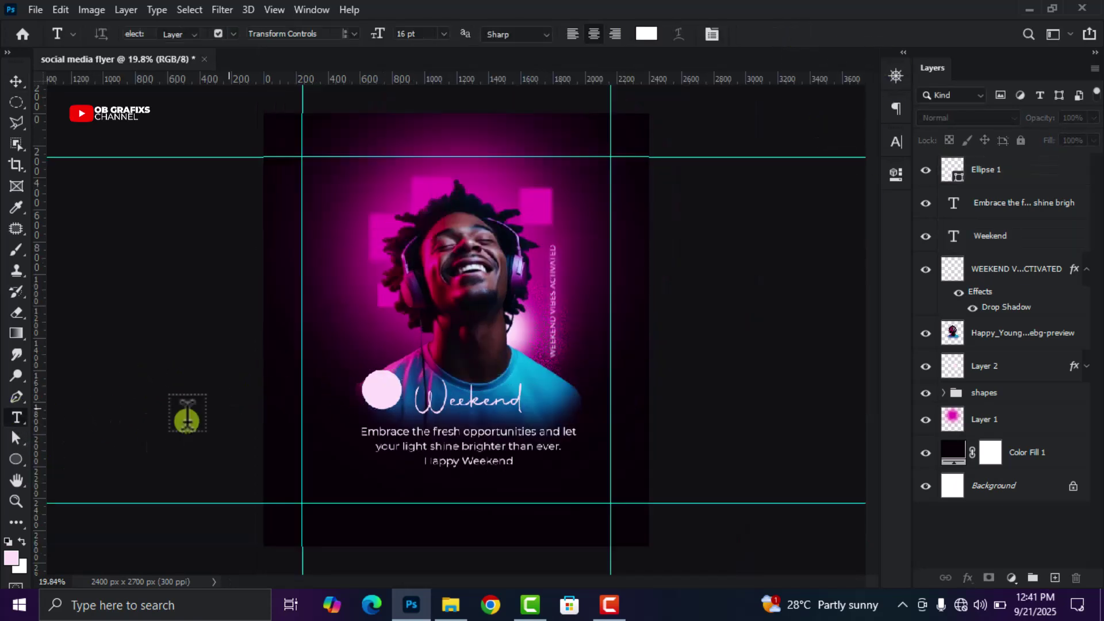
click(344, 296)
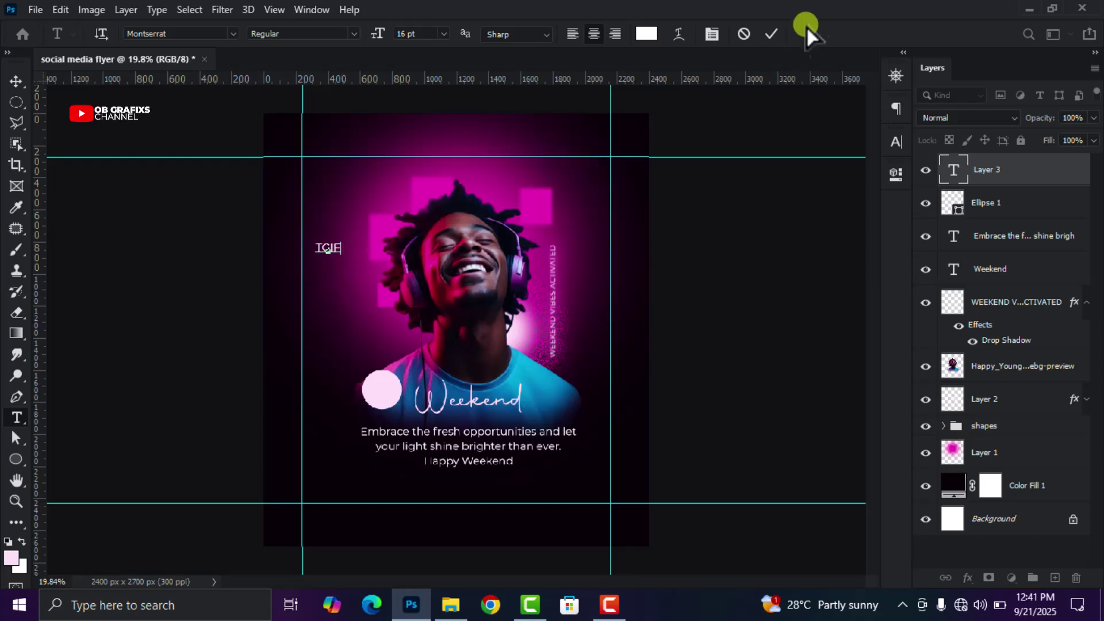
click(766, 35)
click(16, 81)
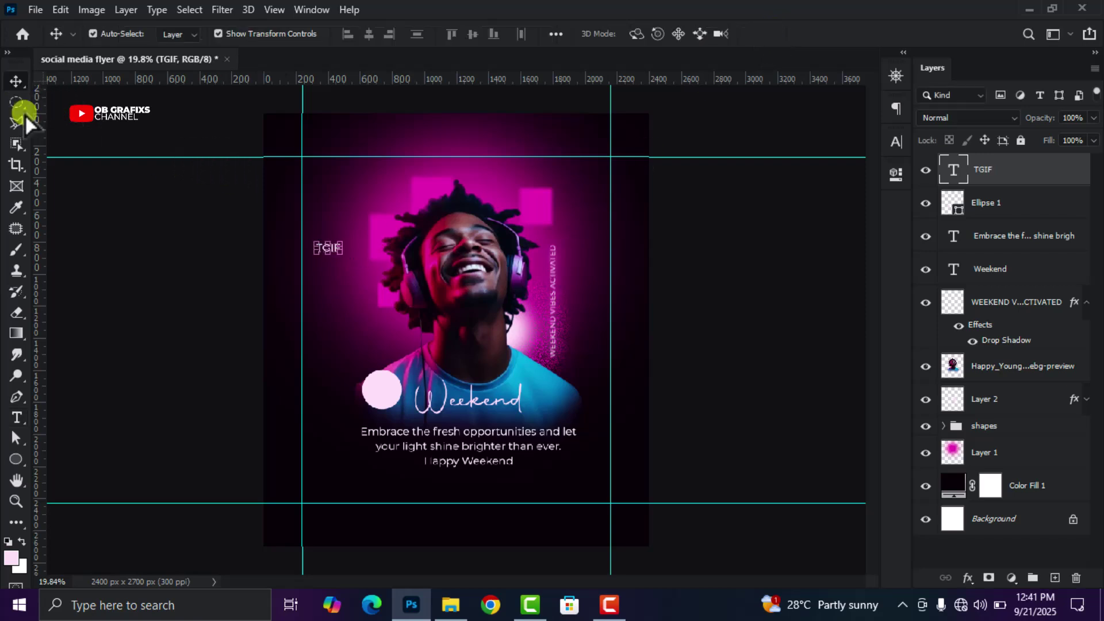
Step: Move the "TGIF" text onto the pink circle
scroll(273, 309, up, 3)
scroll(273, 309, up, 2)
drag(355, 189, 450, 459)
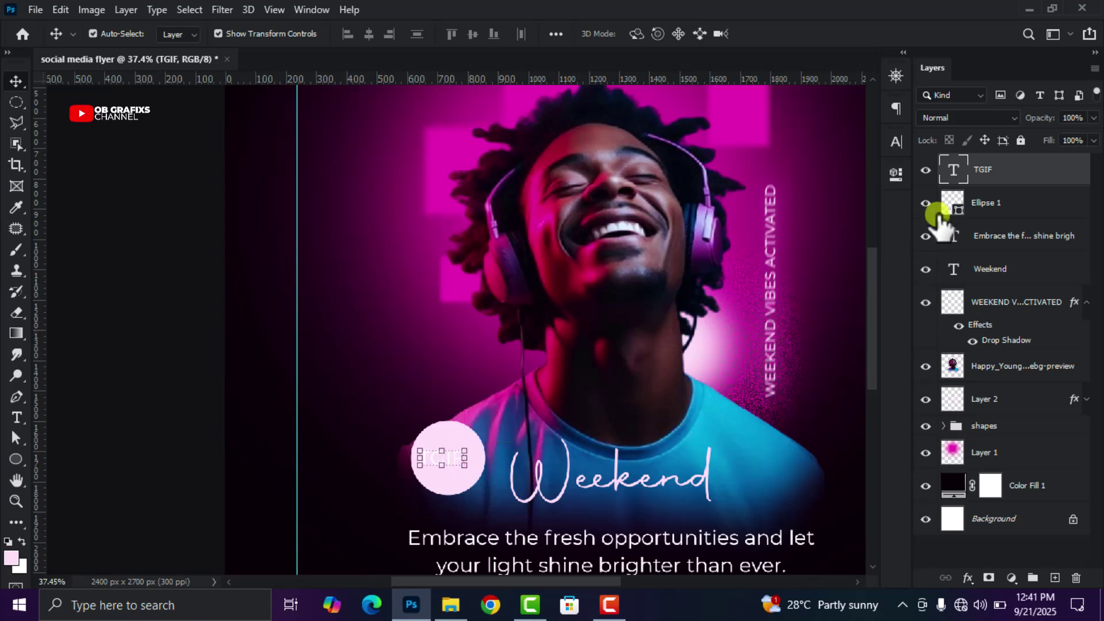
Step: Change the colour of the "TGIF" text on the pink circle to black
double_click(953, 170)
click(897, 144)
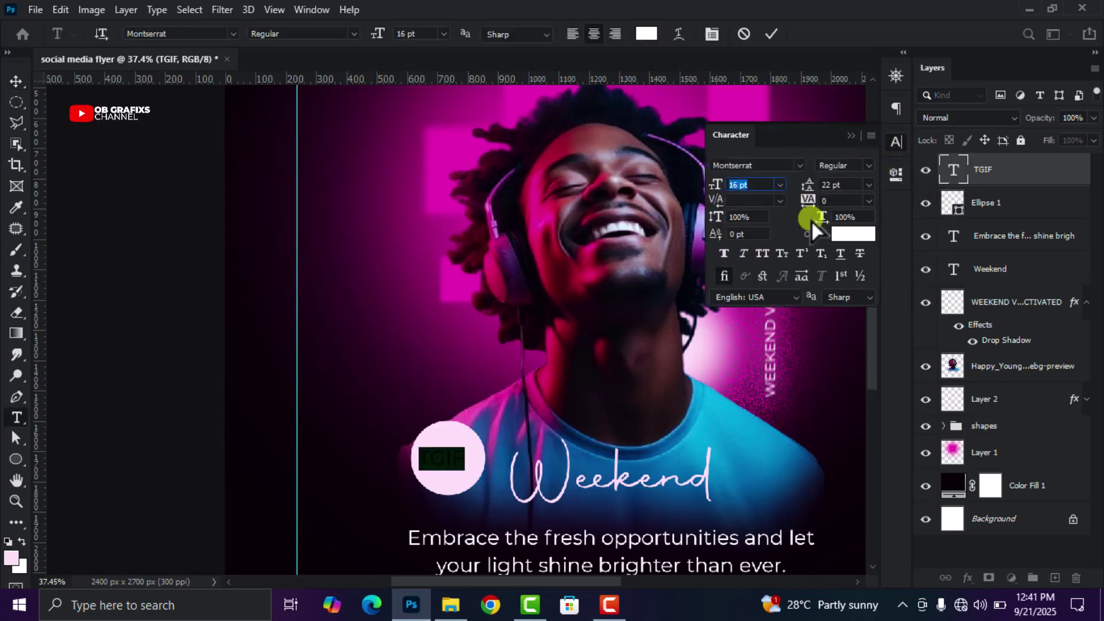
click(830, 237)
drag(685, 290, 635, 383)
click(1057, 123)
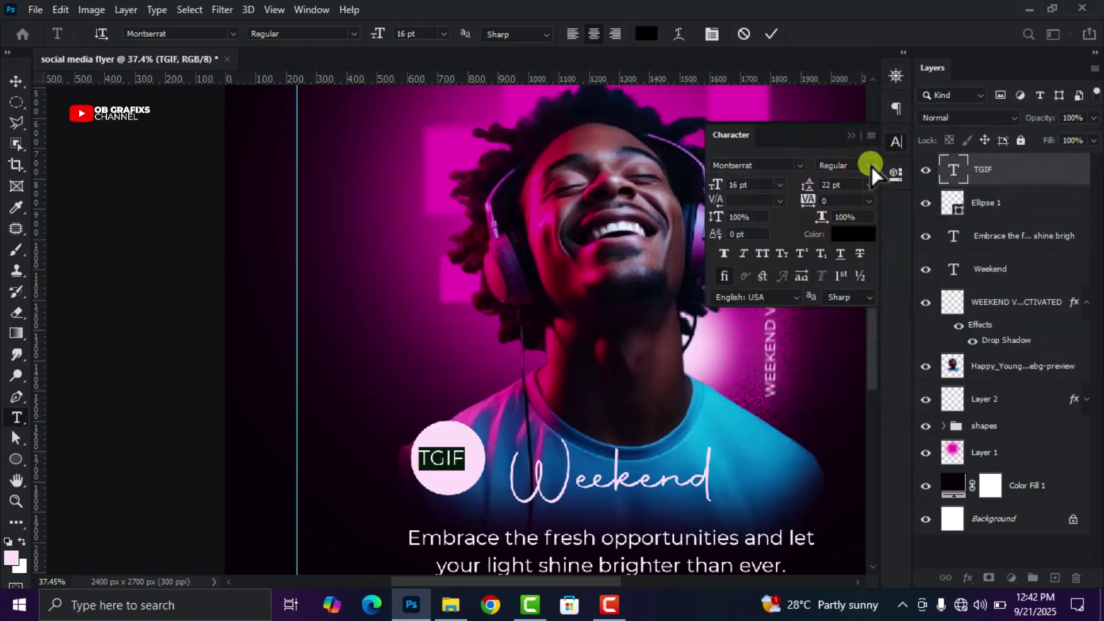
Step: Set the "TGIF" text's Montserrat font style to Black and commit the text edit
click(870, 165)
click(870, 386)
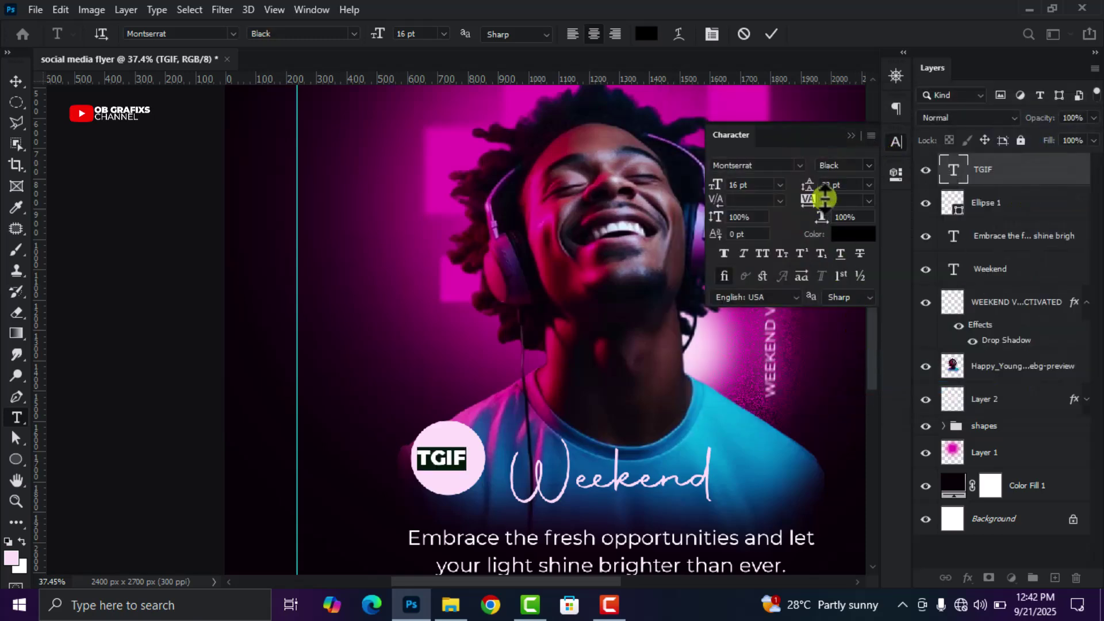
click(775, 33)
key(v)
click(896, 141)
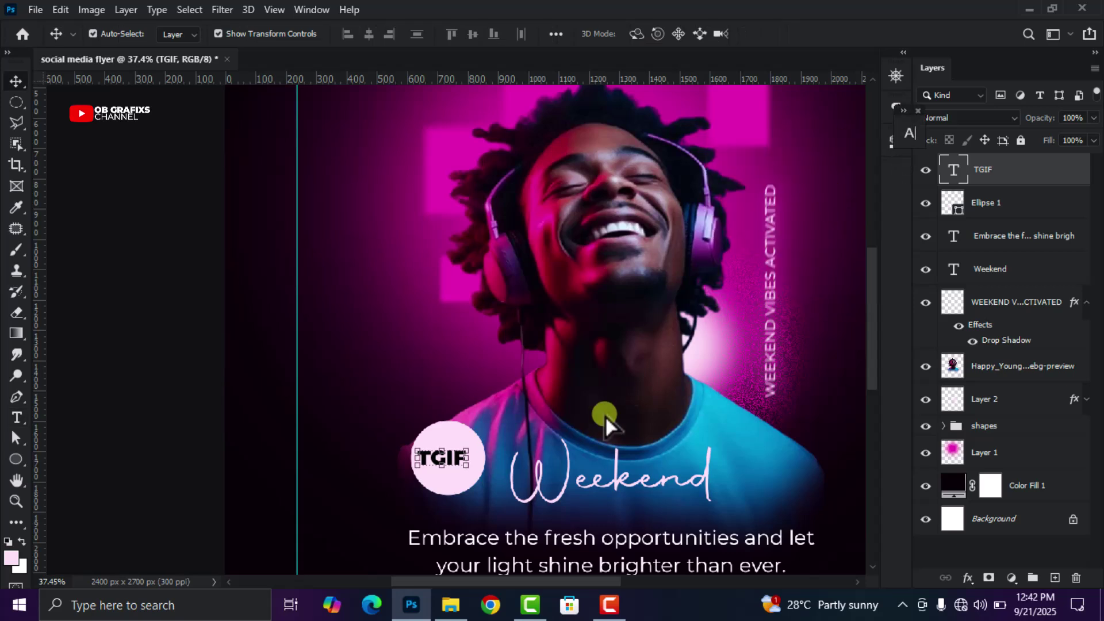
Step: Centre the "TGIF" text inside the pink circle and deselect all layers
scroll(486, 462, up, 5)
drag(405, 459, 418, 459)
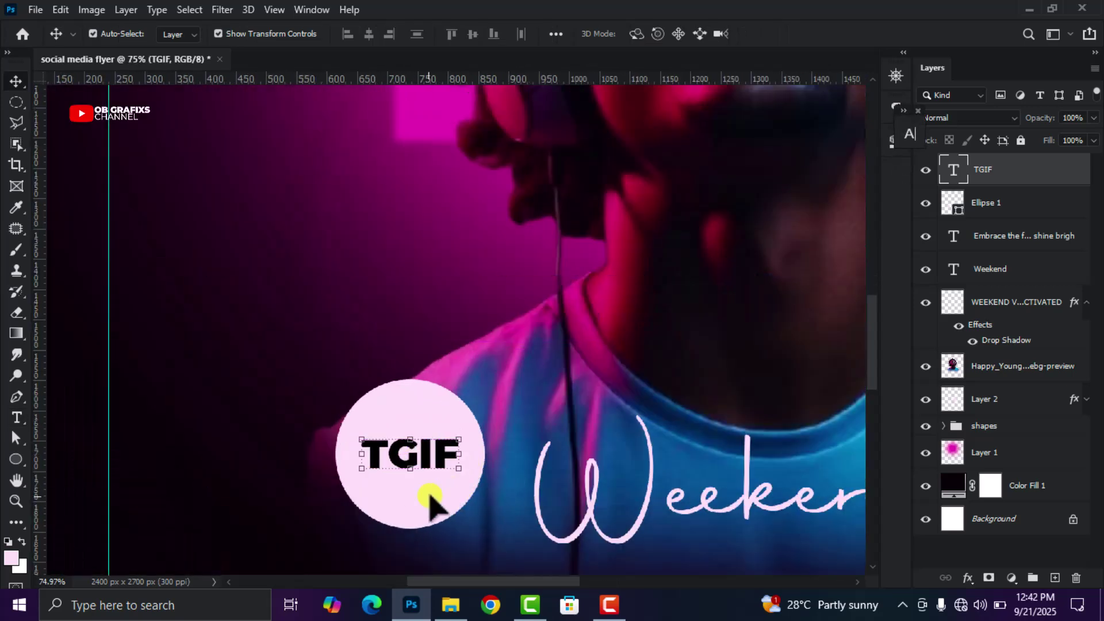
click(478, 455)
scroll(742, 262, down, 10)
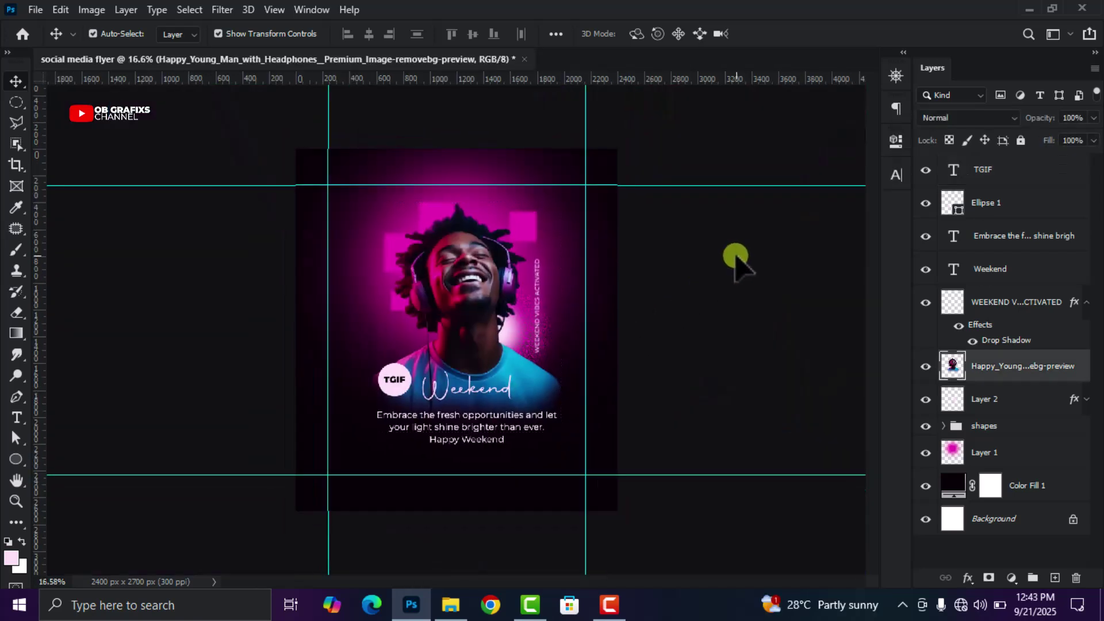
click(736, 257)
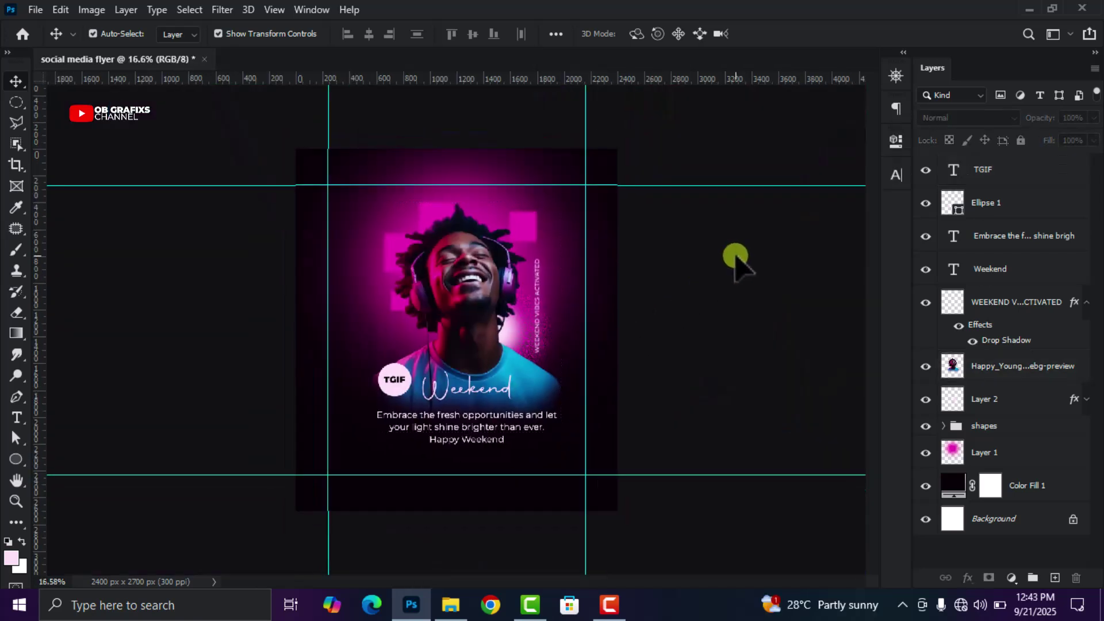
Step: Start a Color Balance adjustment on the man's photo layer and set the Shadows magenta–green level to -35
click(1029, 368)
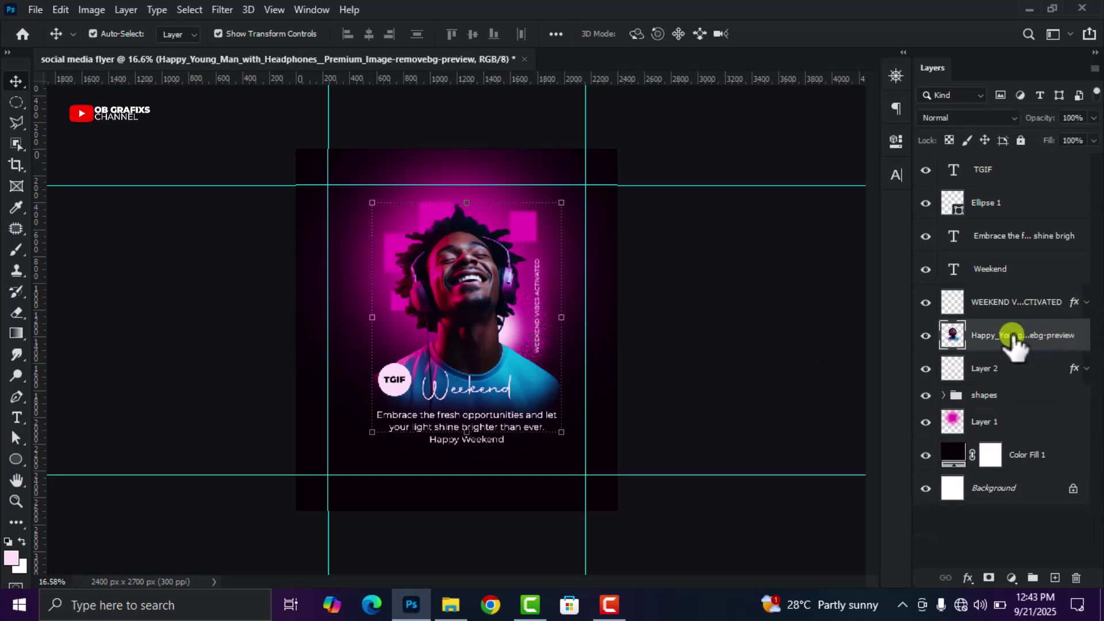
click(94, 7)
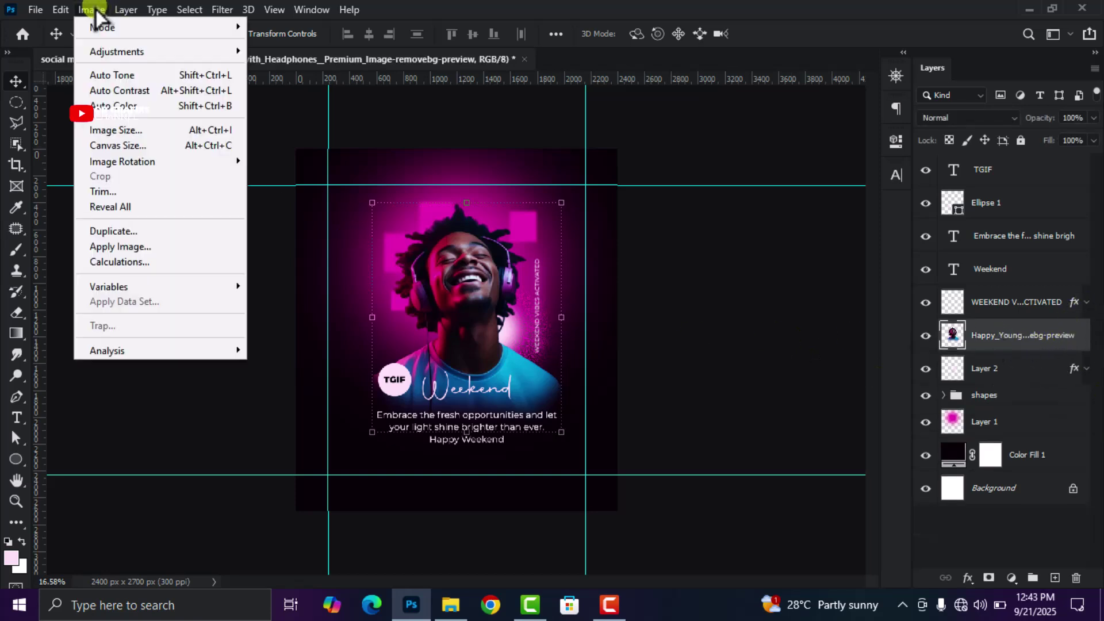
mouse_move(105, 52)
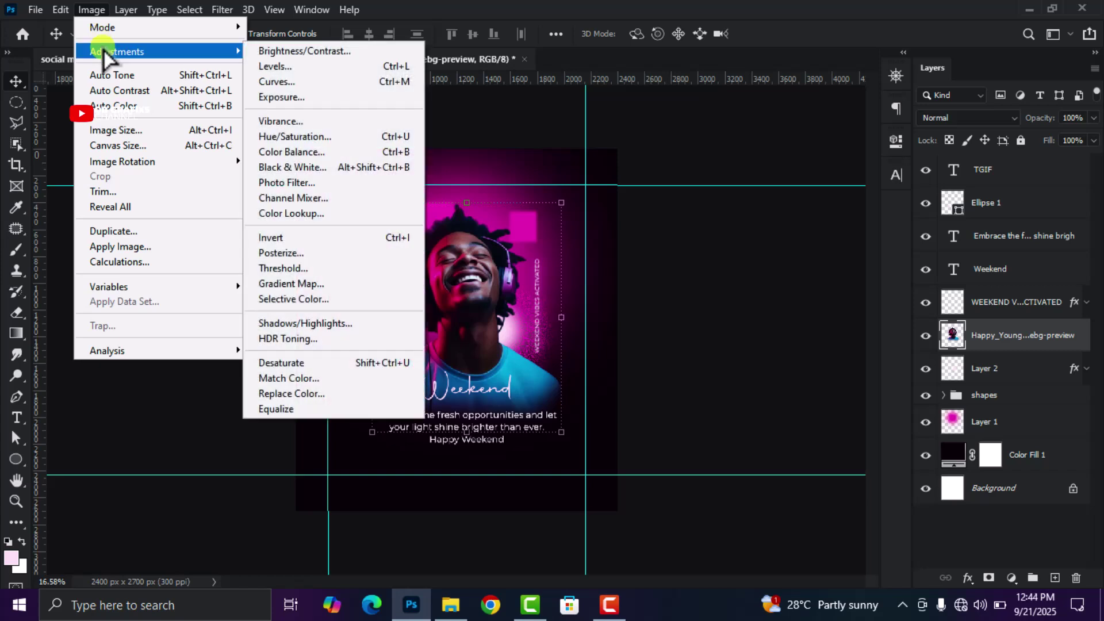
click(292, 152)
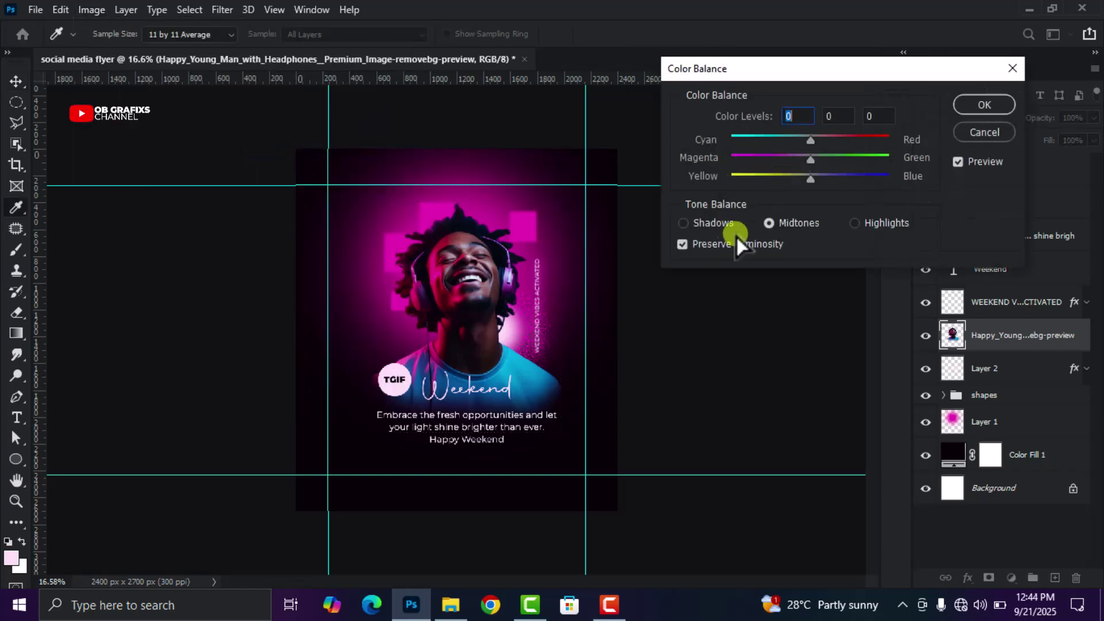
click(683, 224)
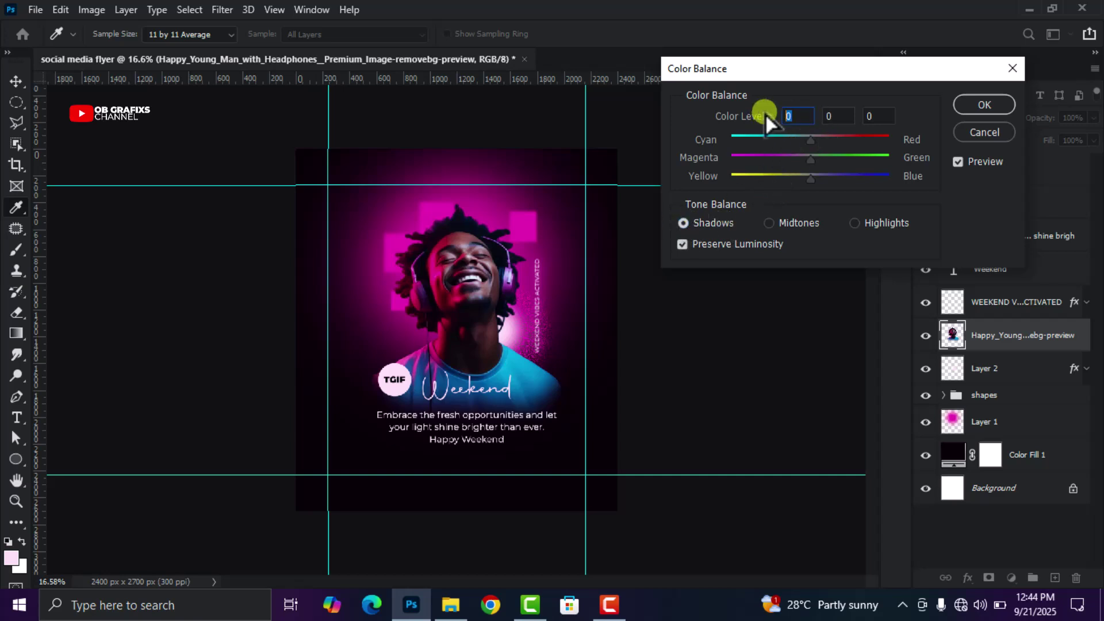
click(798, 115)
click(835, 116)
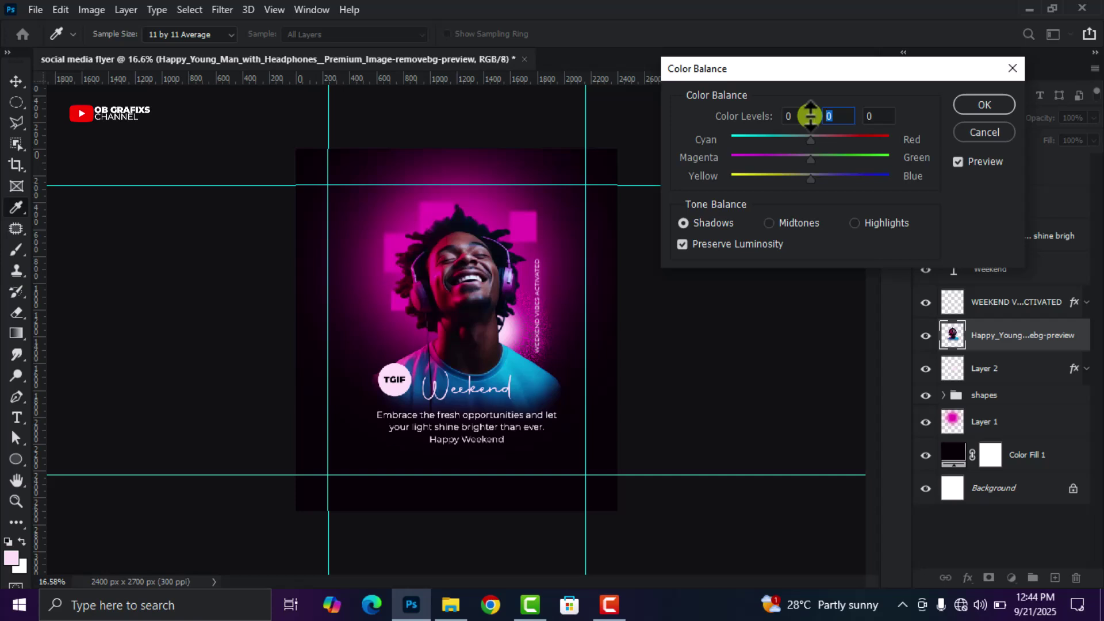
text(-35)
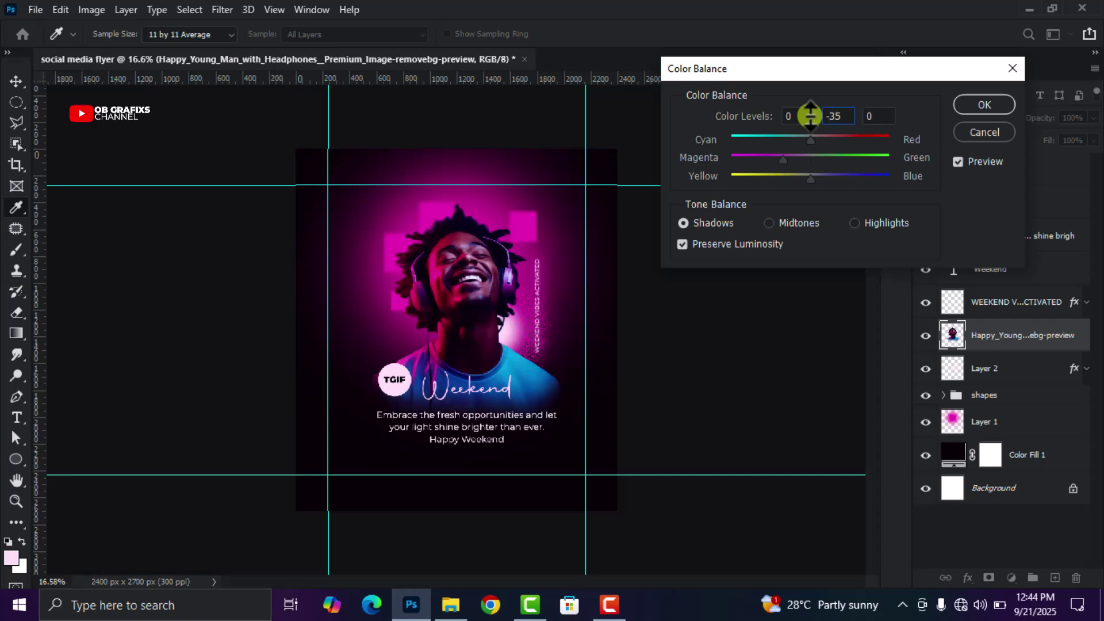
click(865, 116)
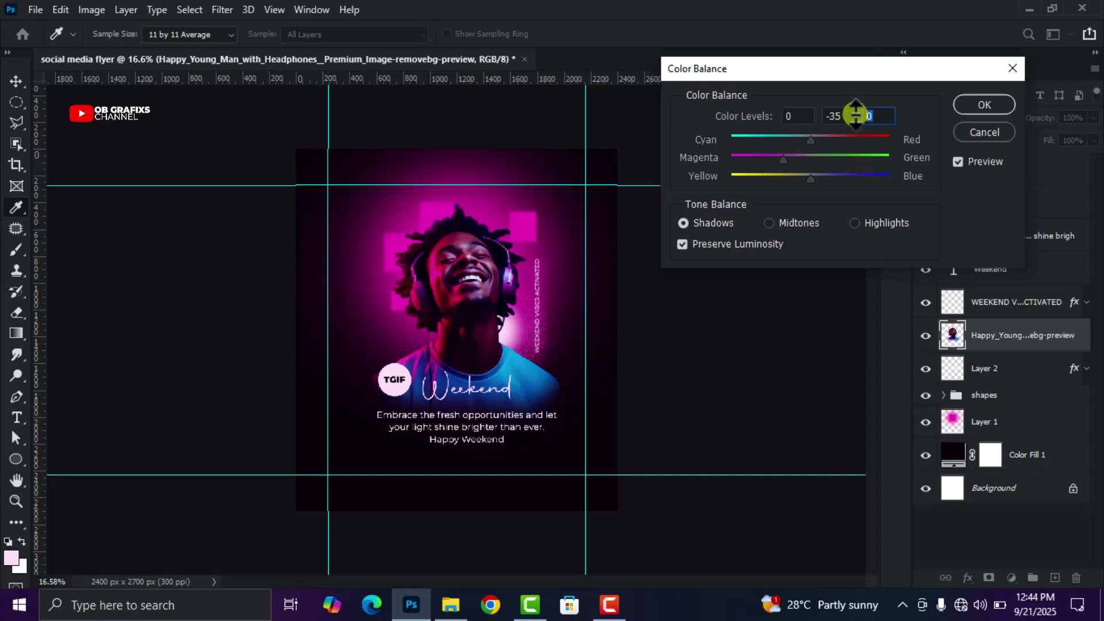
Step: Set the Color Balance Midtones levels of the man's photo to +26, -54 and -13
click(771, 224)
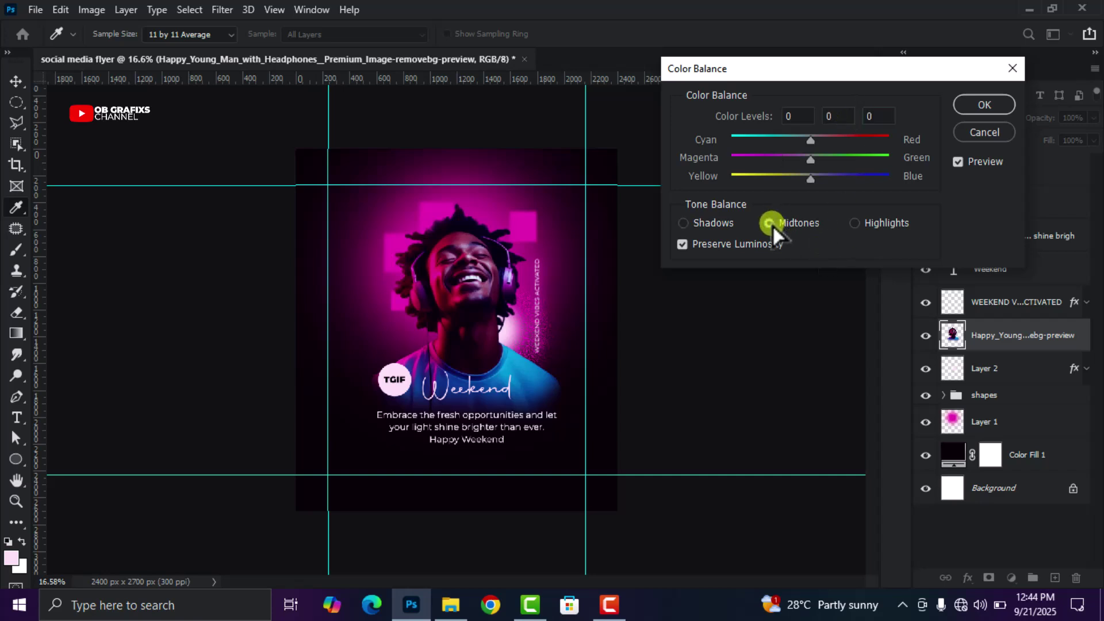
click(774, 112)
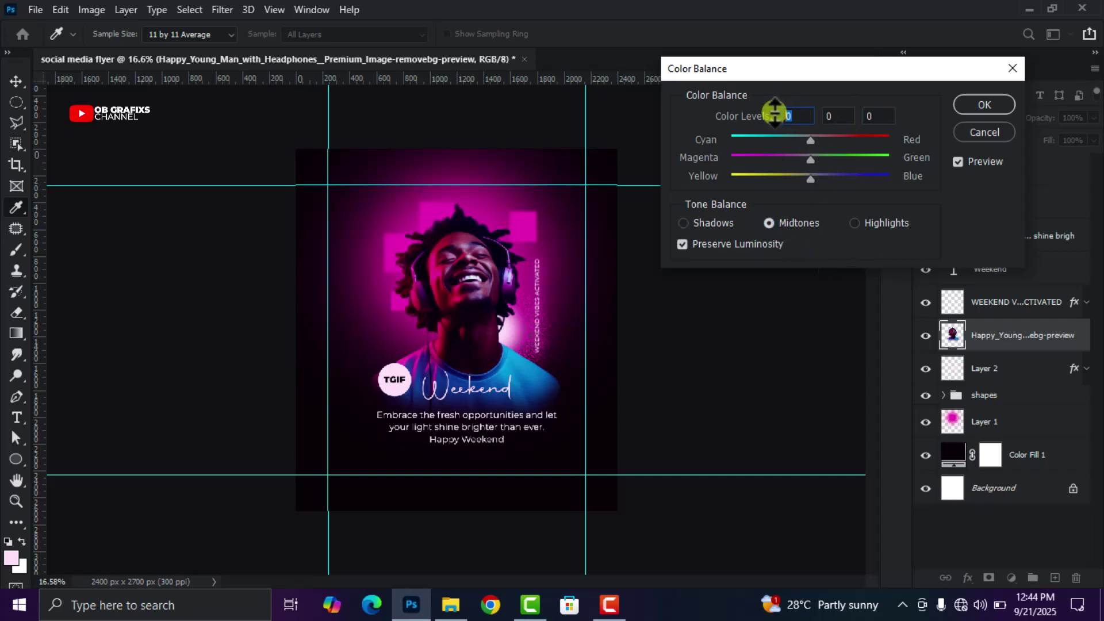
drag(774, 112, 775, 112)
click(815, 116)
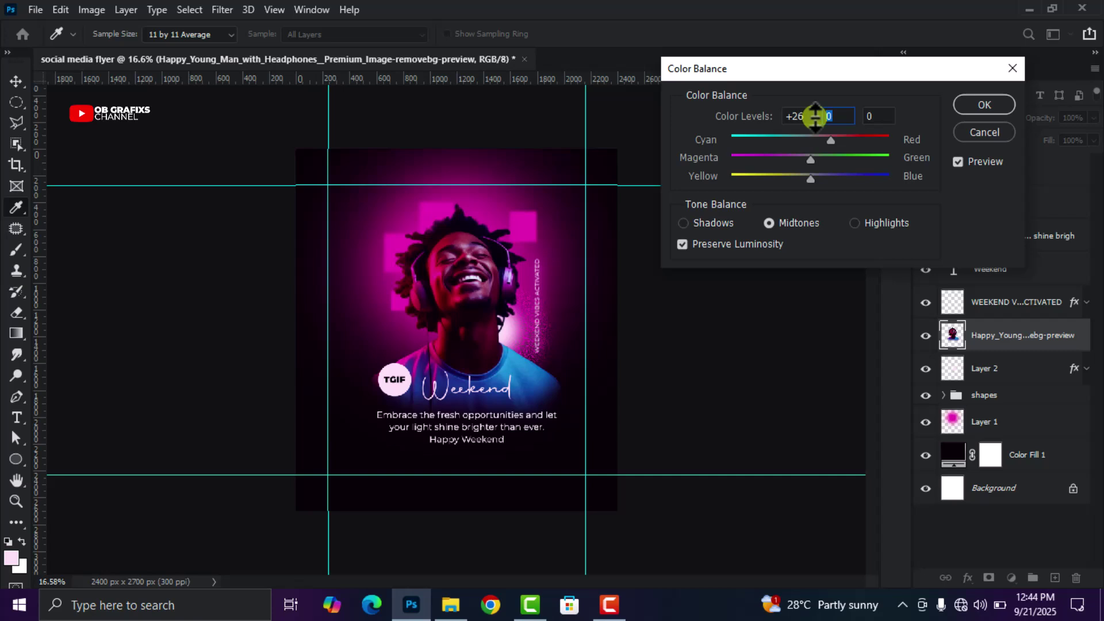
drag(815, 116, 816, 116)
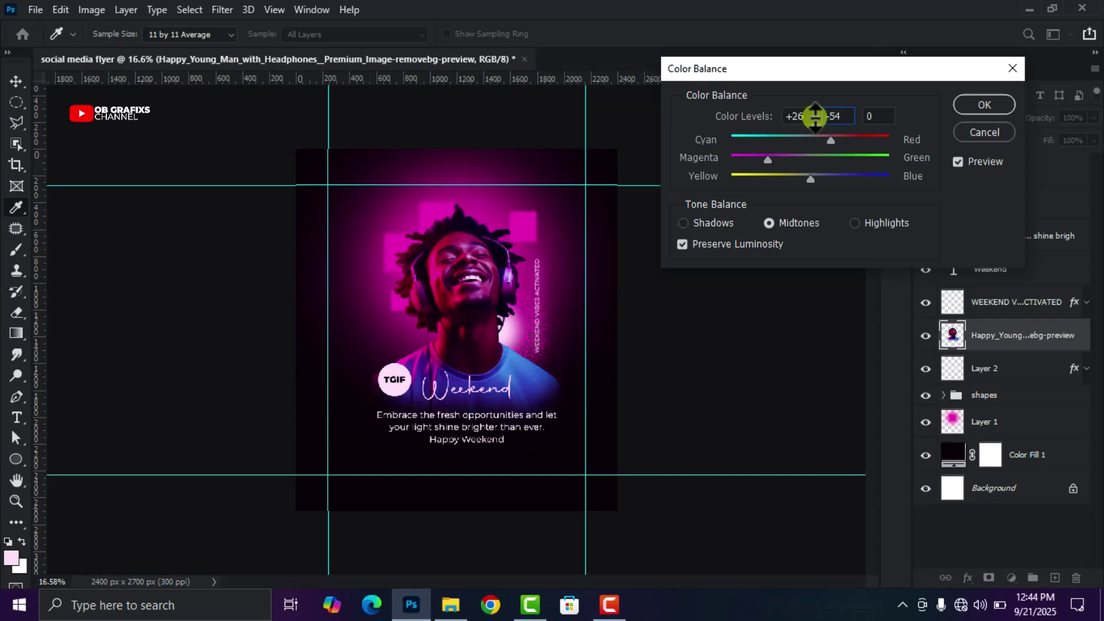
key(Tab)
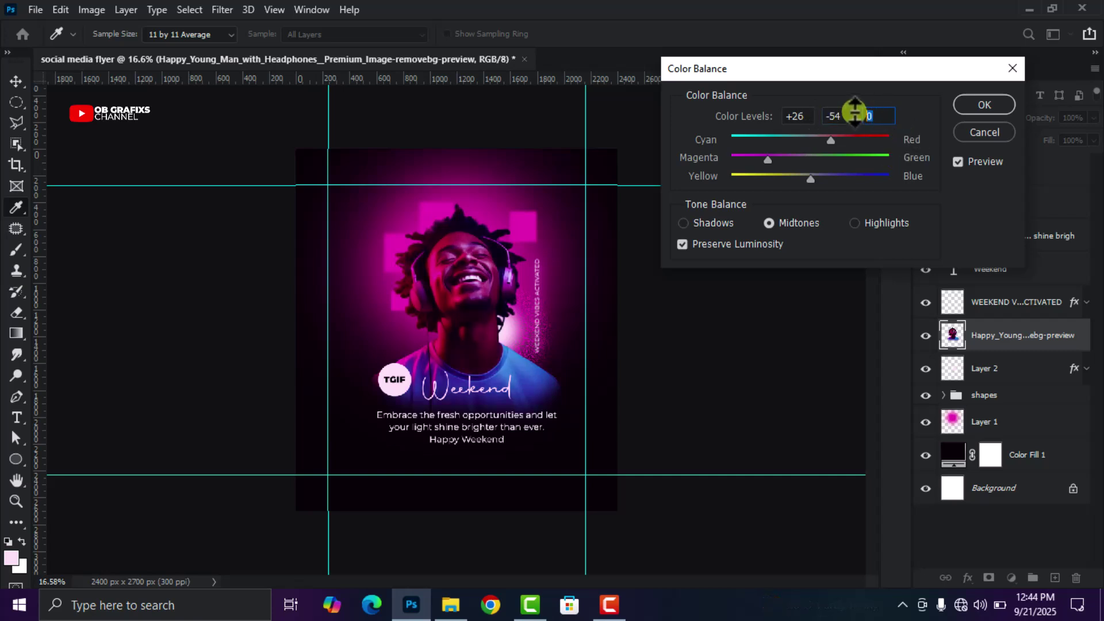
text(-)
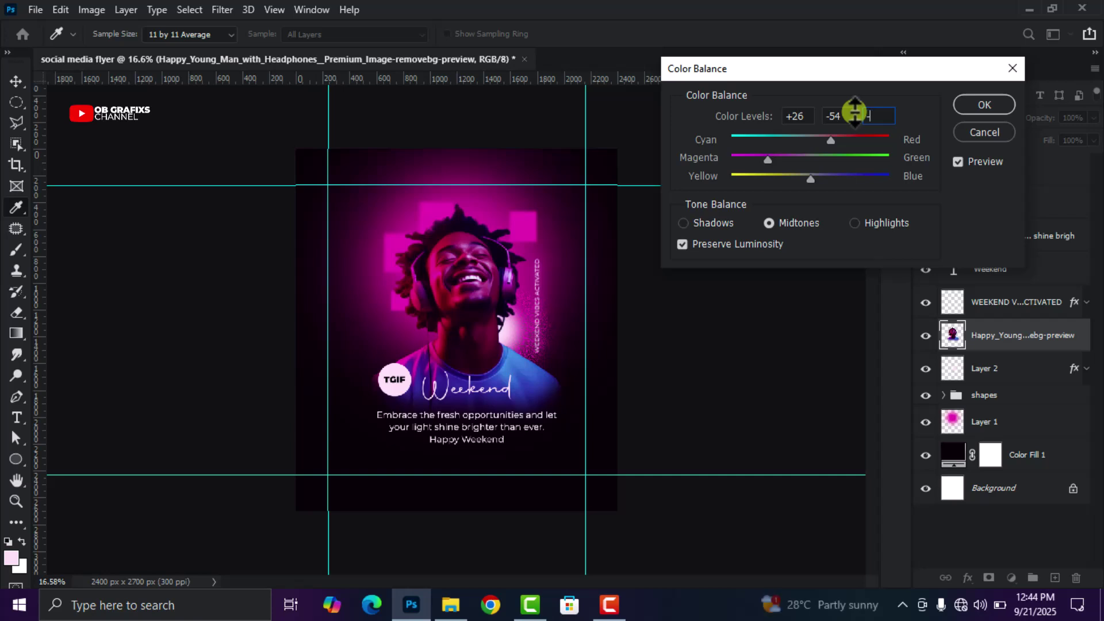
text(13)
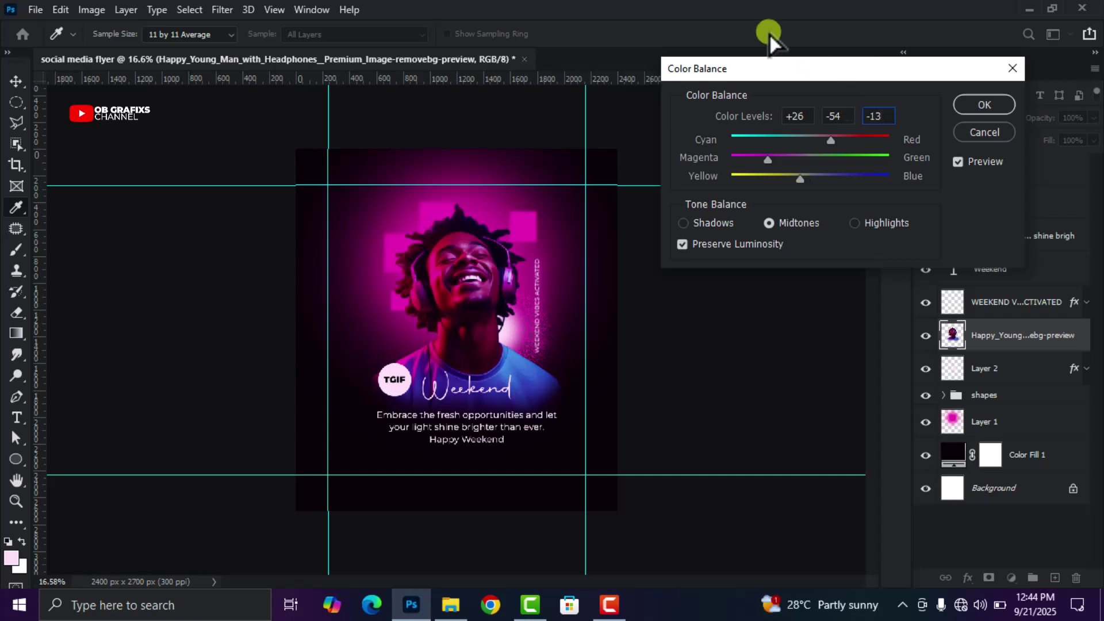
Step: Set the Highlights magenta–green level to -23 and yellow–blue to +8, apply the Color Balance, and deselect the layer
click(855, 224)
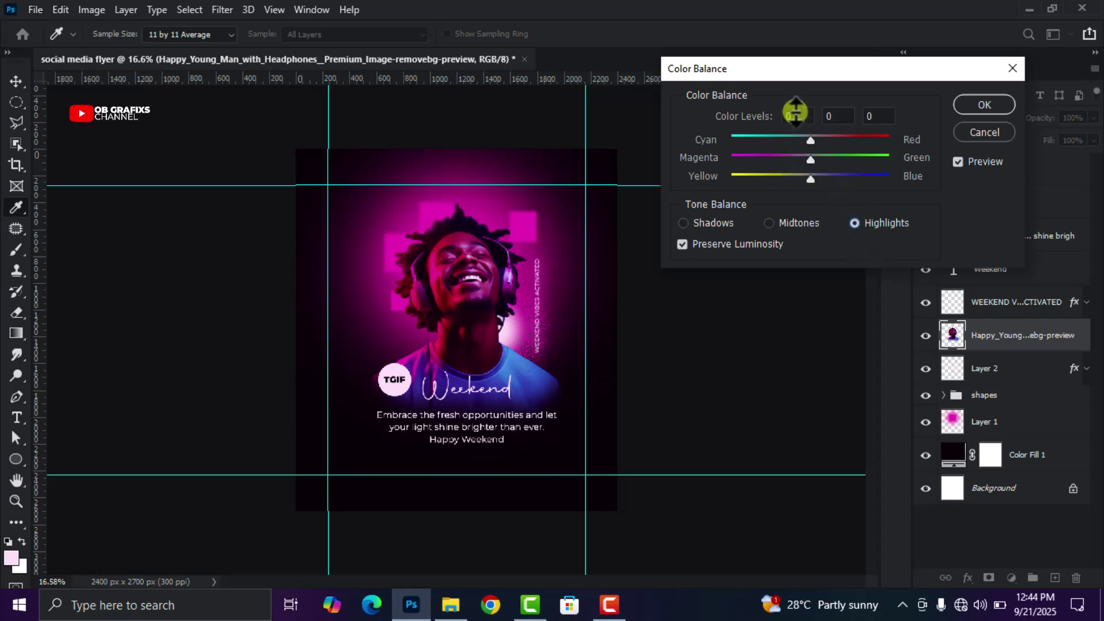
click(773, 113)
click(847, 113)
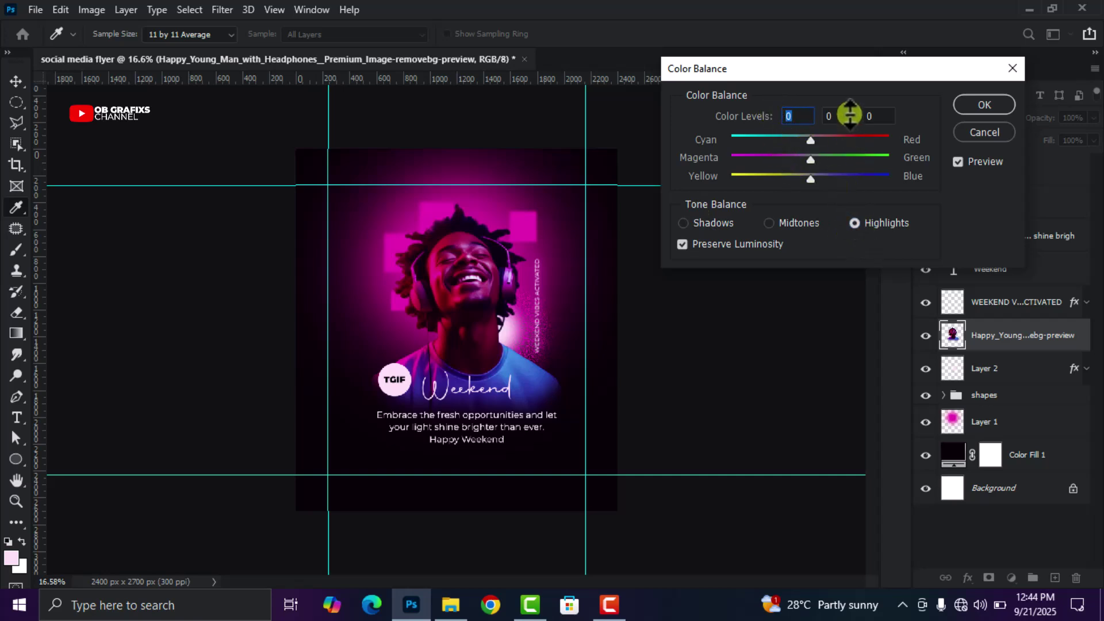
text(-23)
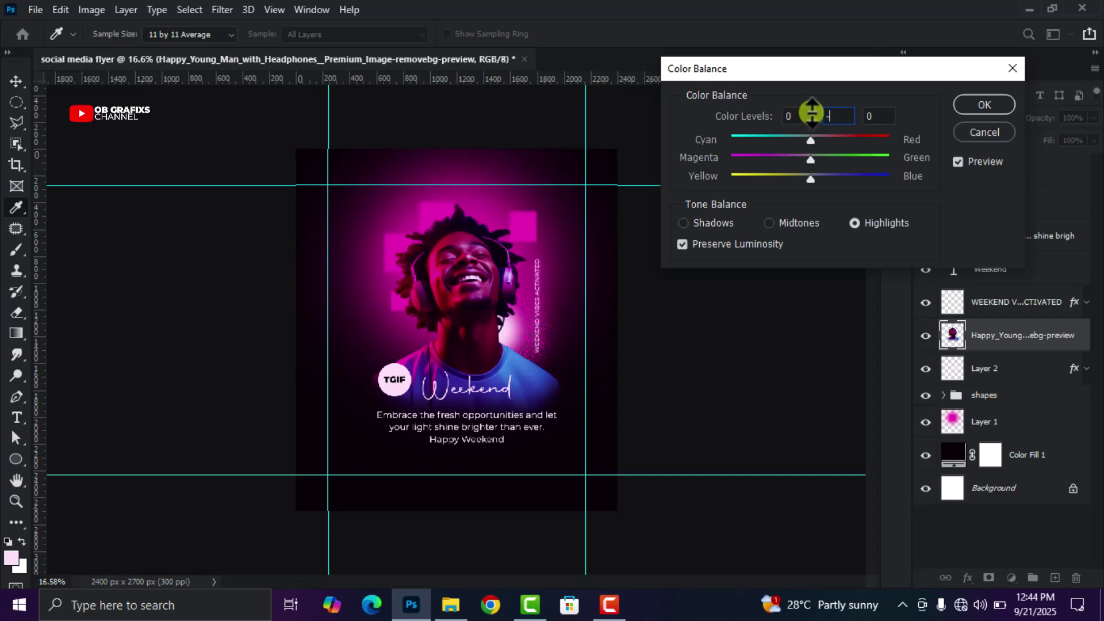
click(868, 115)
text(+8)
click(983, 105)
key(v)
click(734, 350)
scroll(735, 350, down, 1)
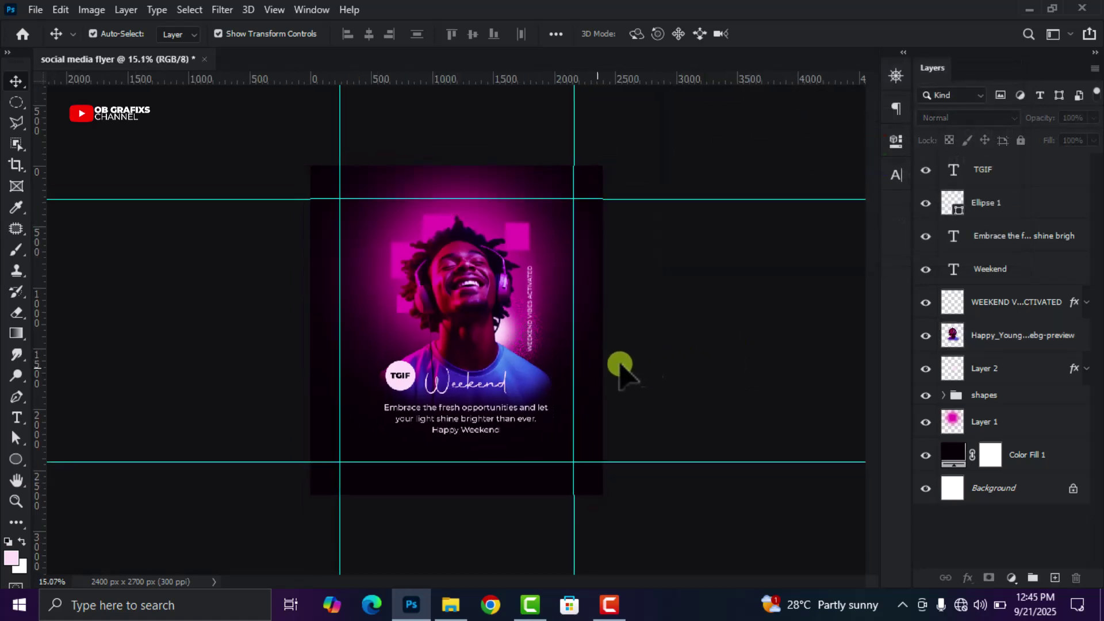
scroll(391, 379, up, 1)
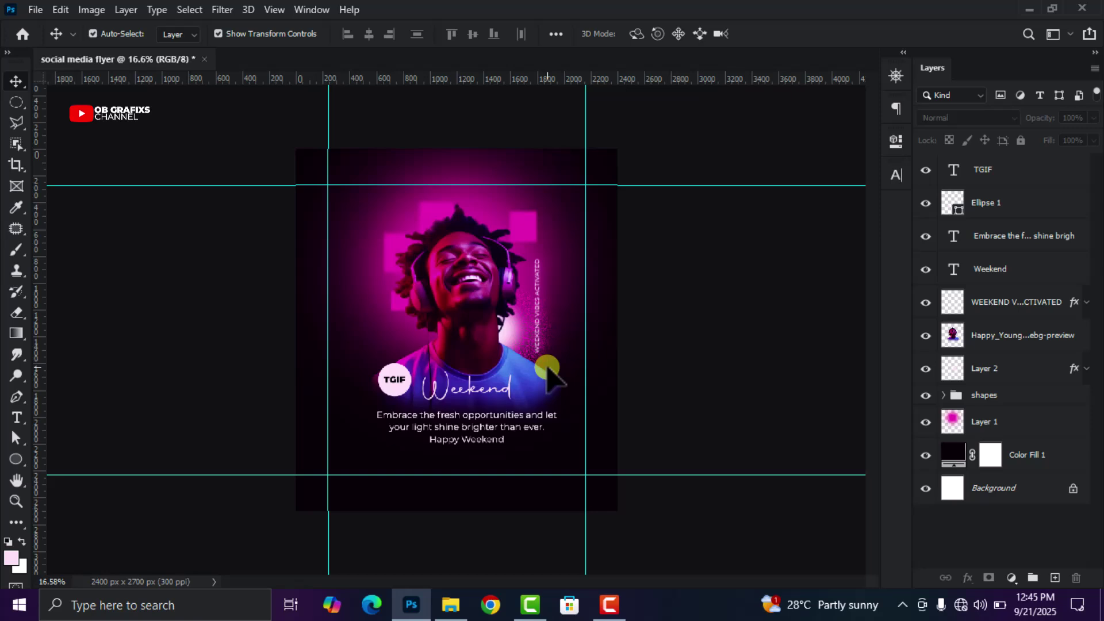
Step: Create a new empty layer above all others and set the foreground colour to F62AB5
click(1055, 578)
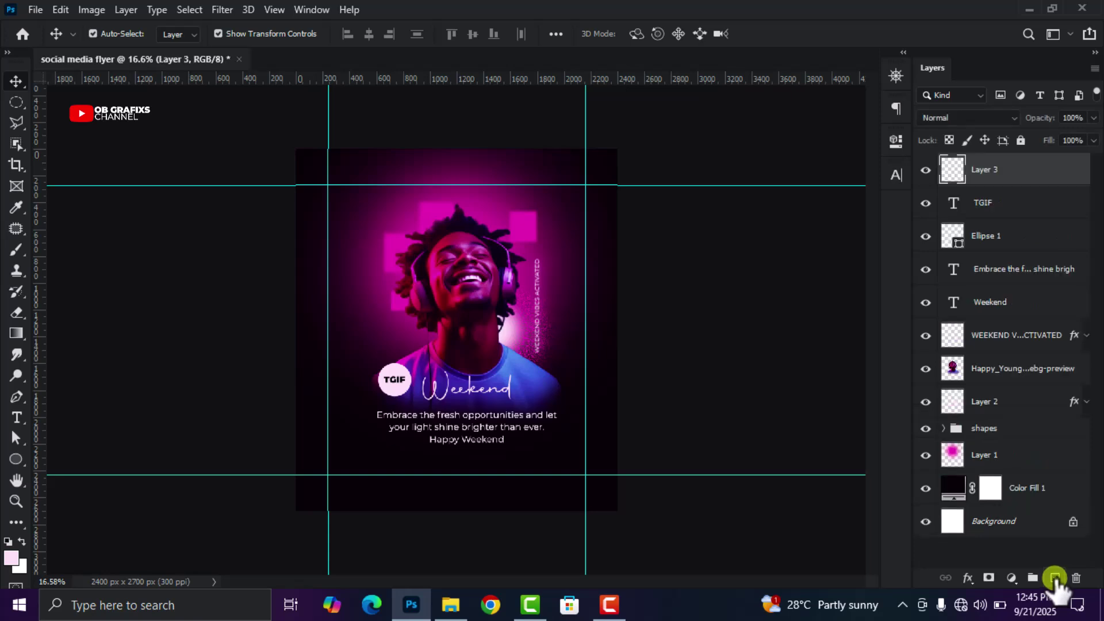
scroll(467, 390, down, 1)
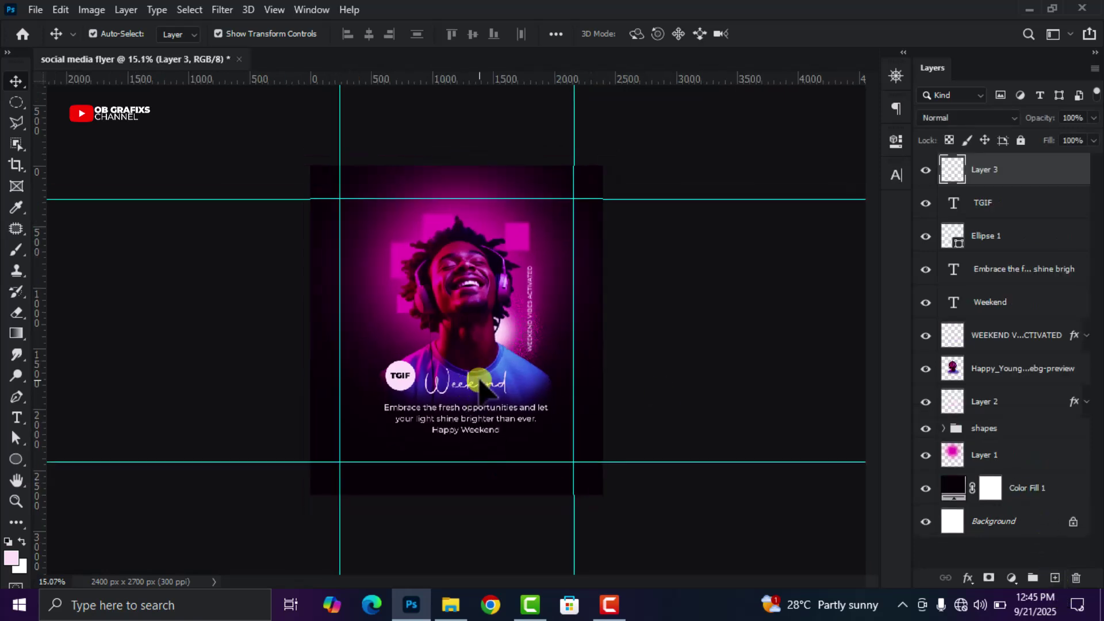
scroll(483, 368, up, 1)
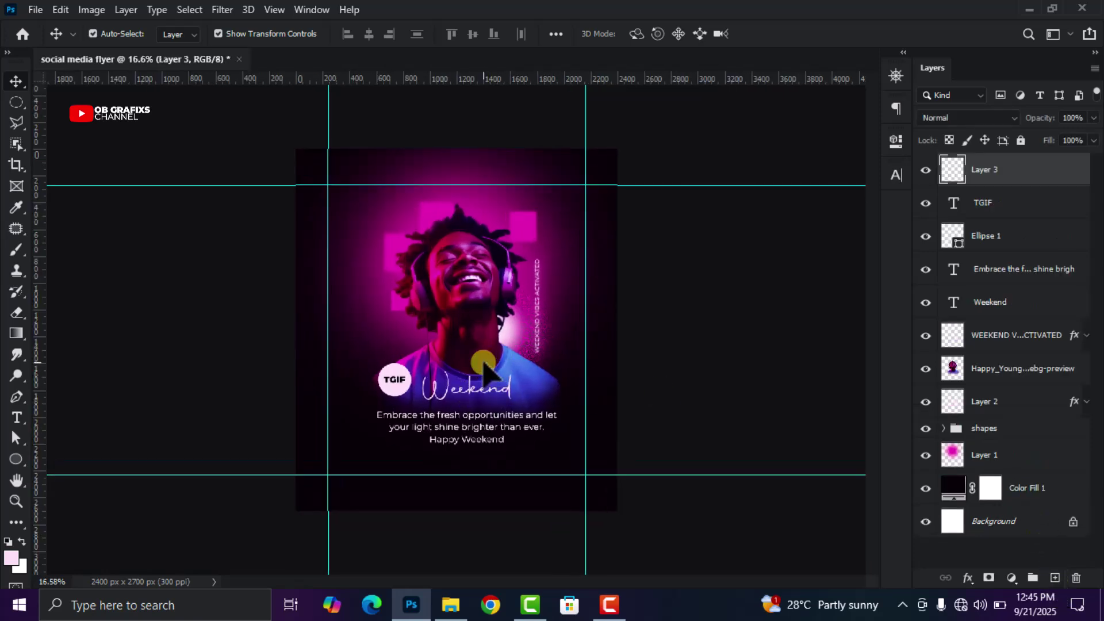
click(11, 557)
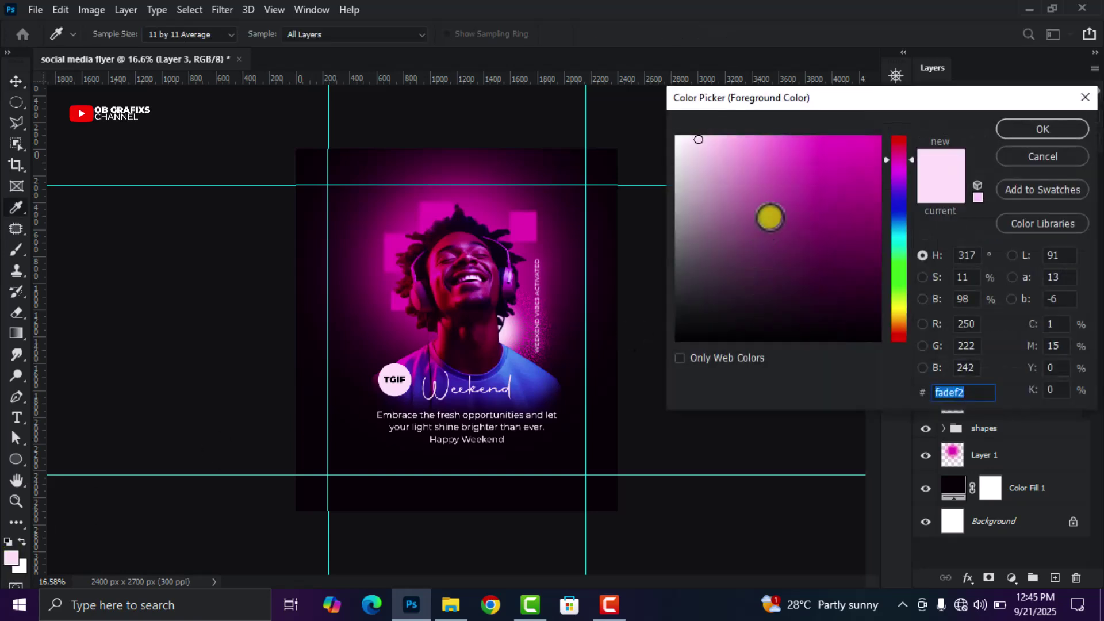
text(F62AB5)
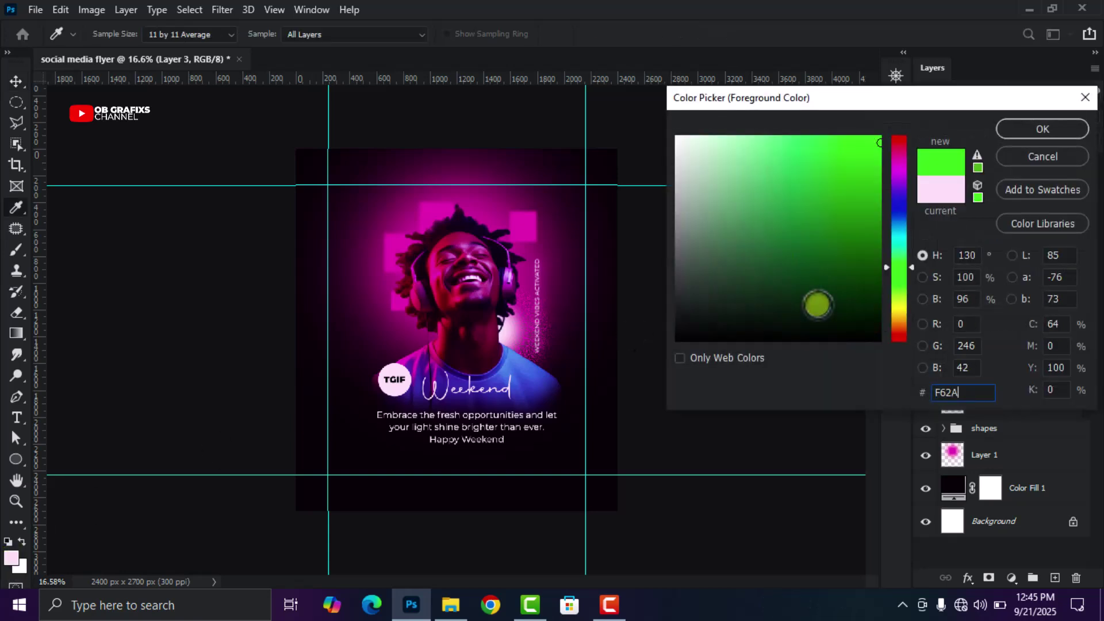
click(1021, 136)
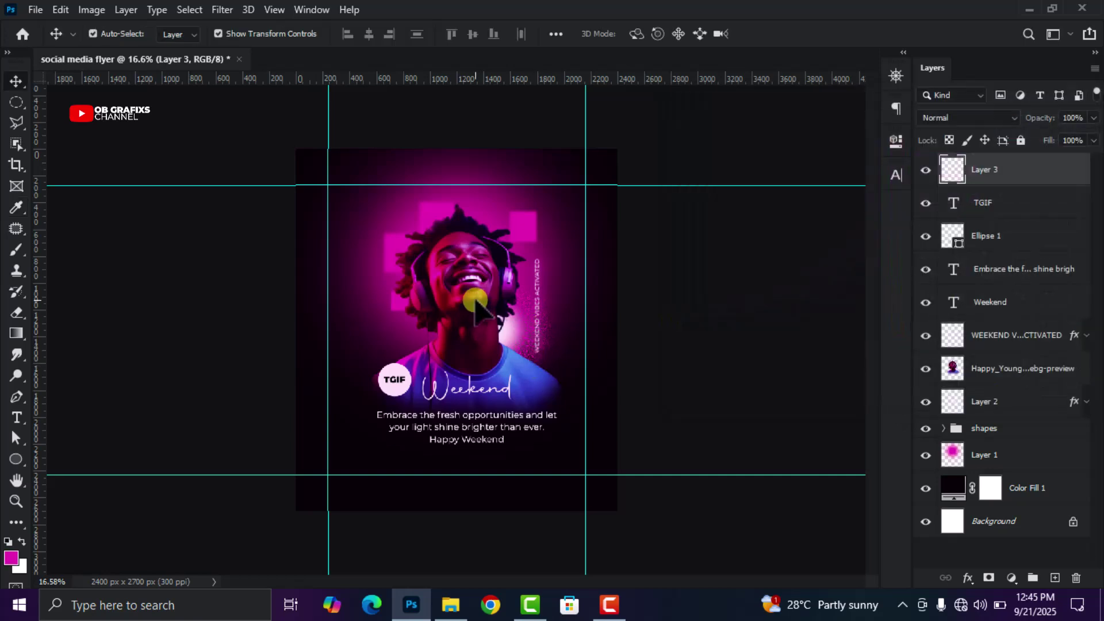
Step: Paint a soft pink glow along the flyer's right edge beside the man, using a 1500 px Soft Round brush
click(17, 249)
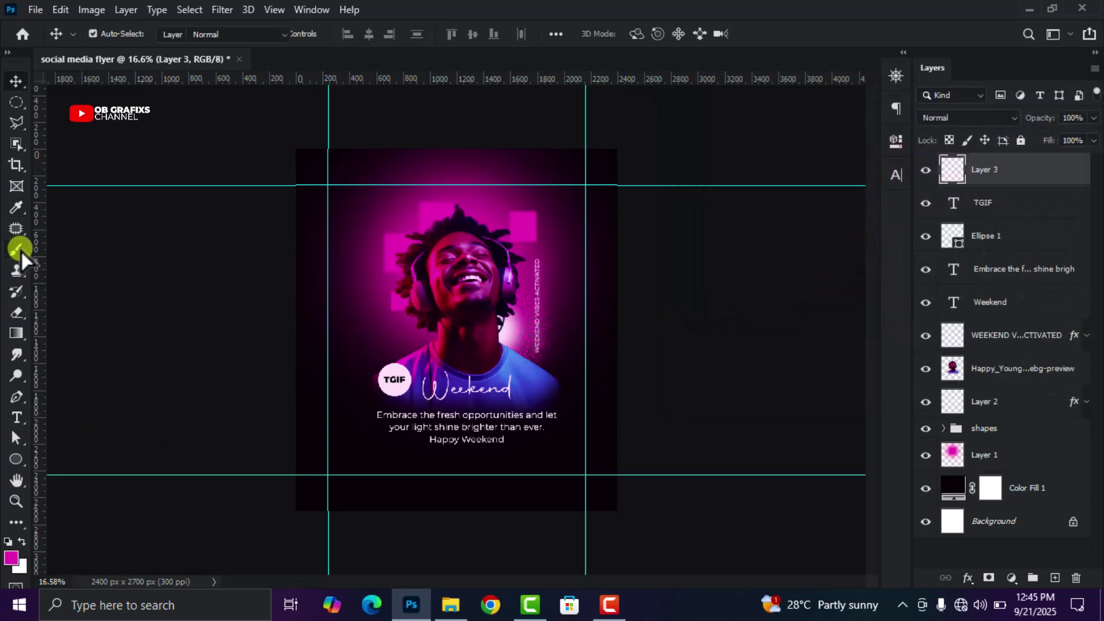
right_click(489, 319)
click(652, 338)
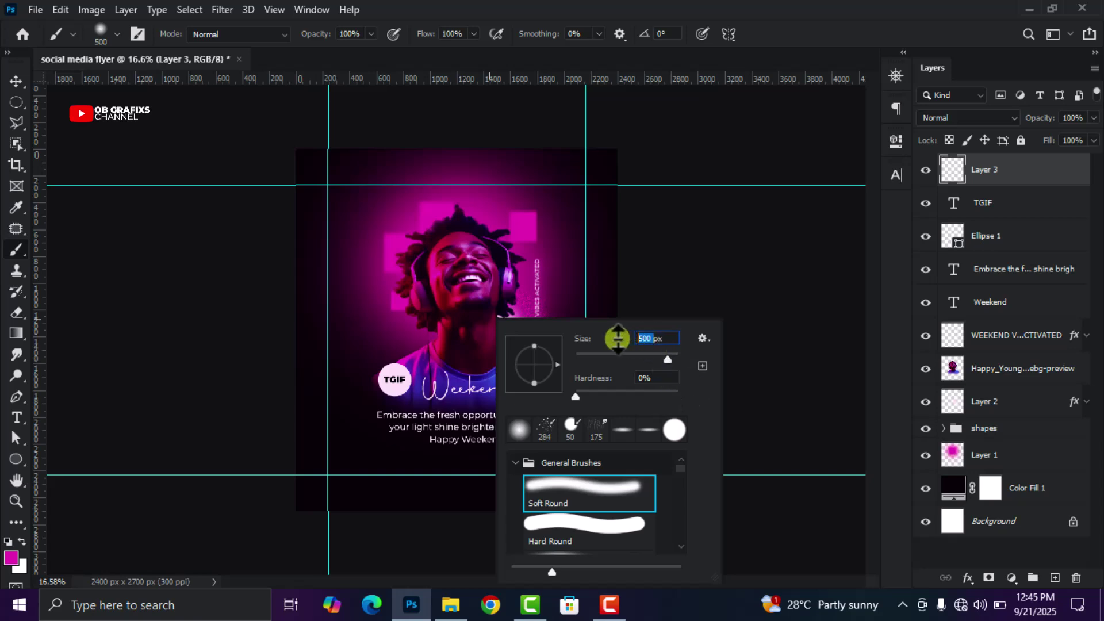
text(1500)
key(Return)
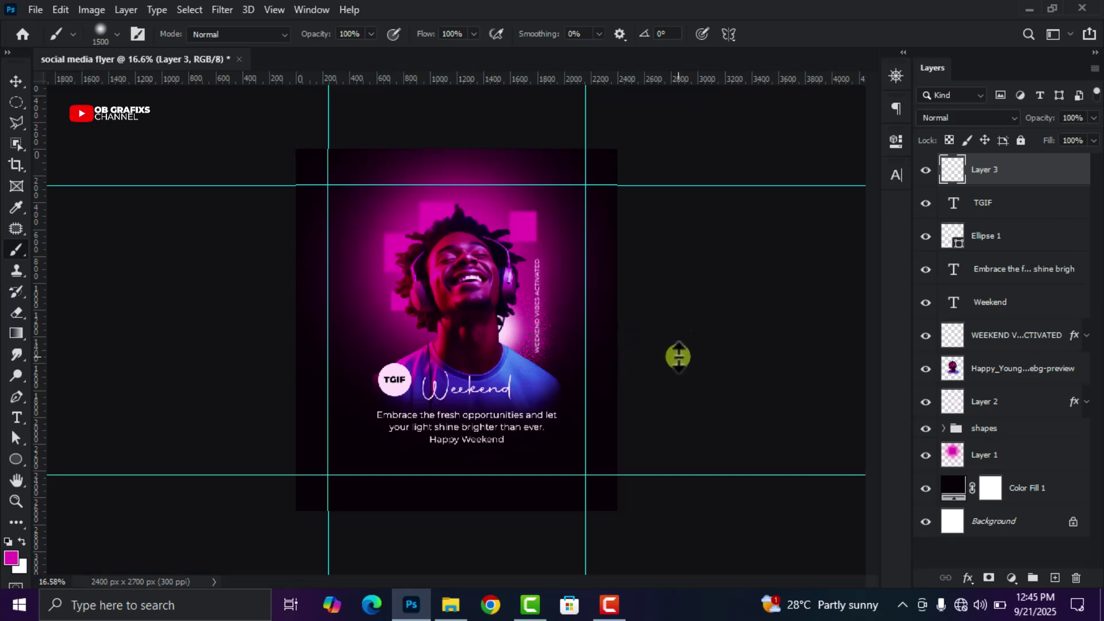
click(690, 311)
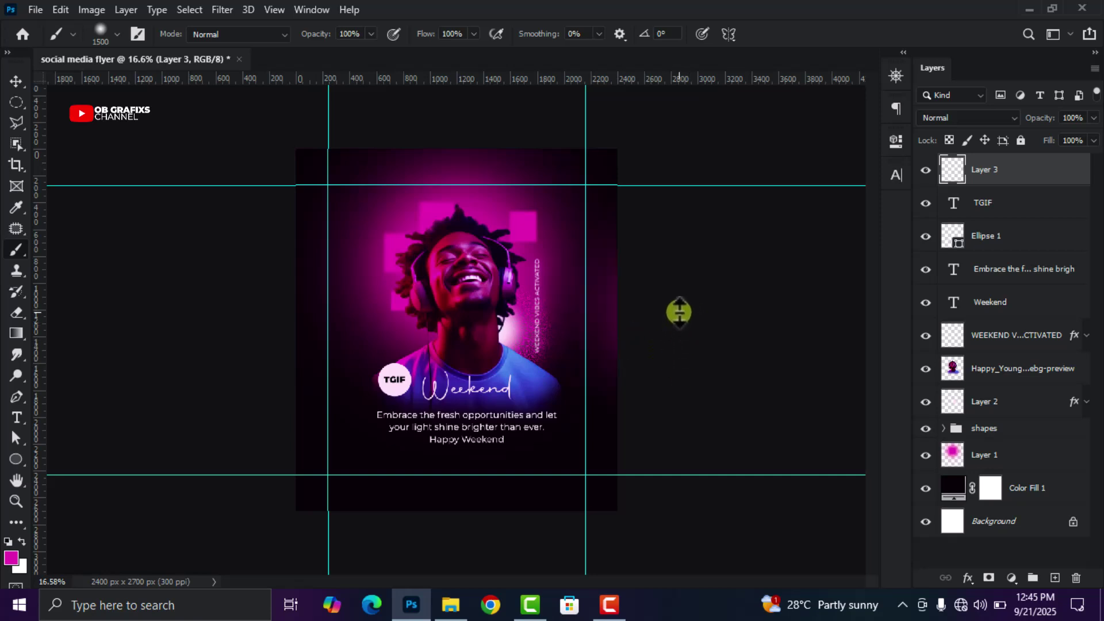
click(675, 311)
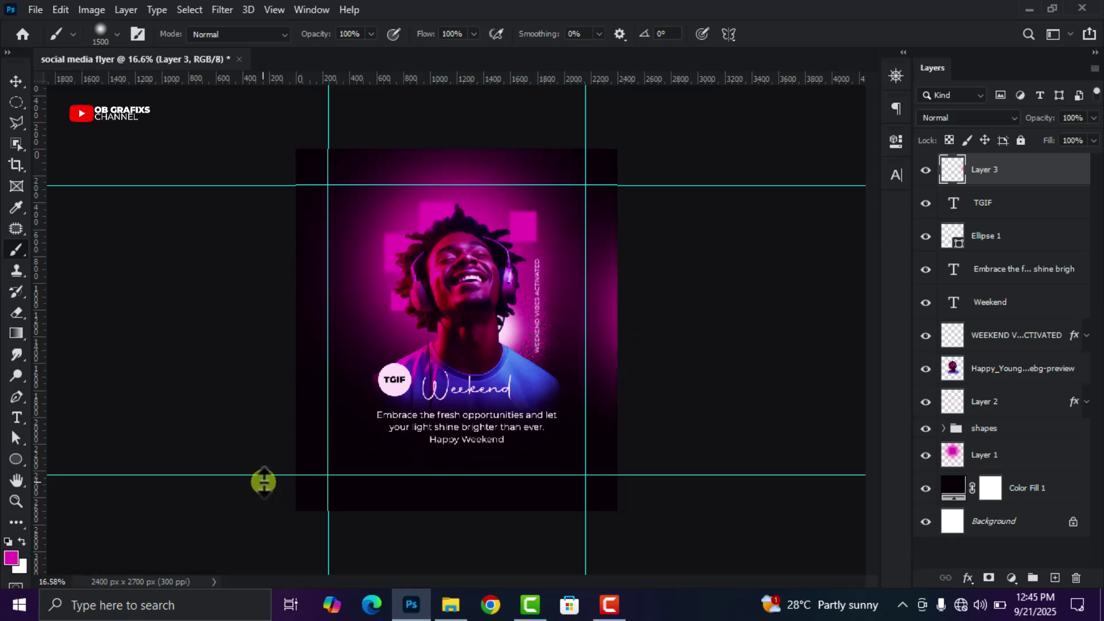
Step: Brush a stronger soft pink glow onto the lower part of the flyer's left edge, level with the paragraph text
click(213, 451)
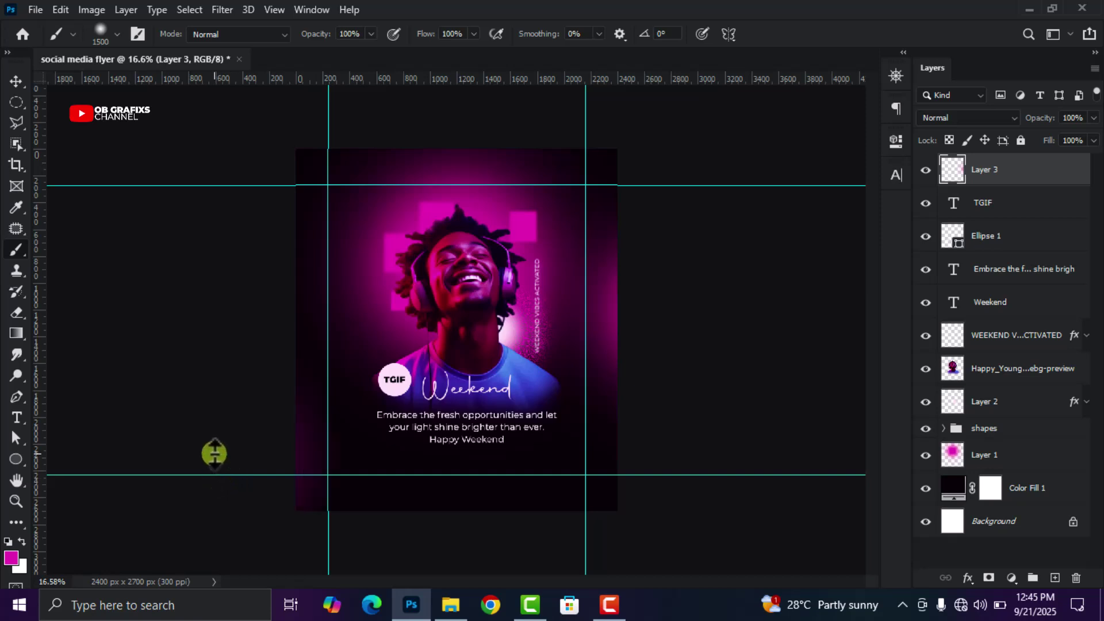
click(246, 446)
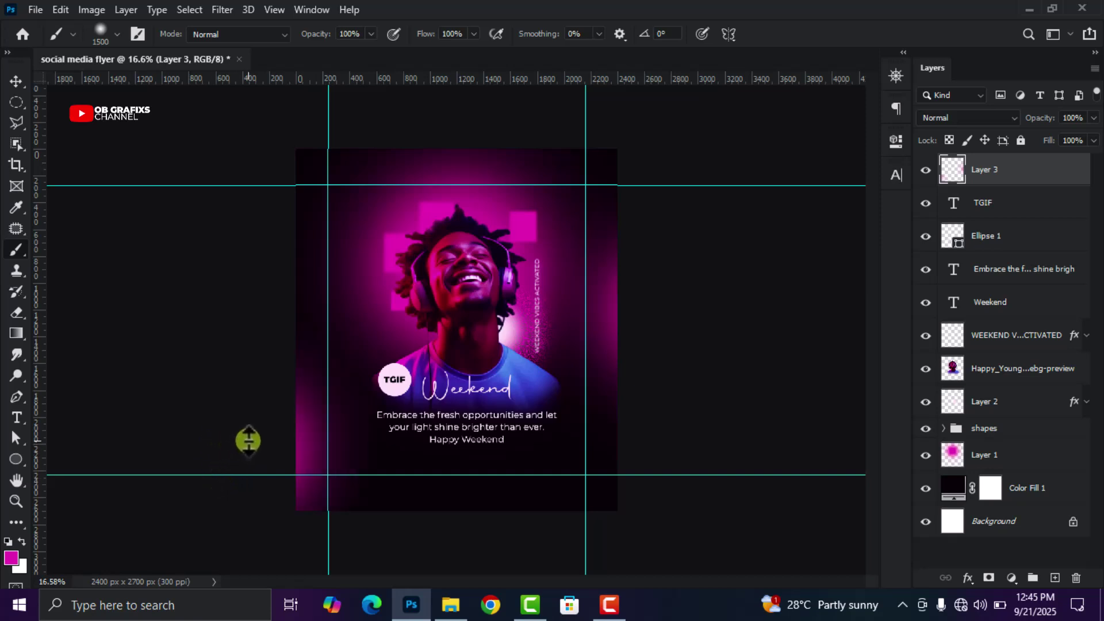
click(247, 438)
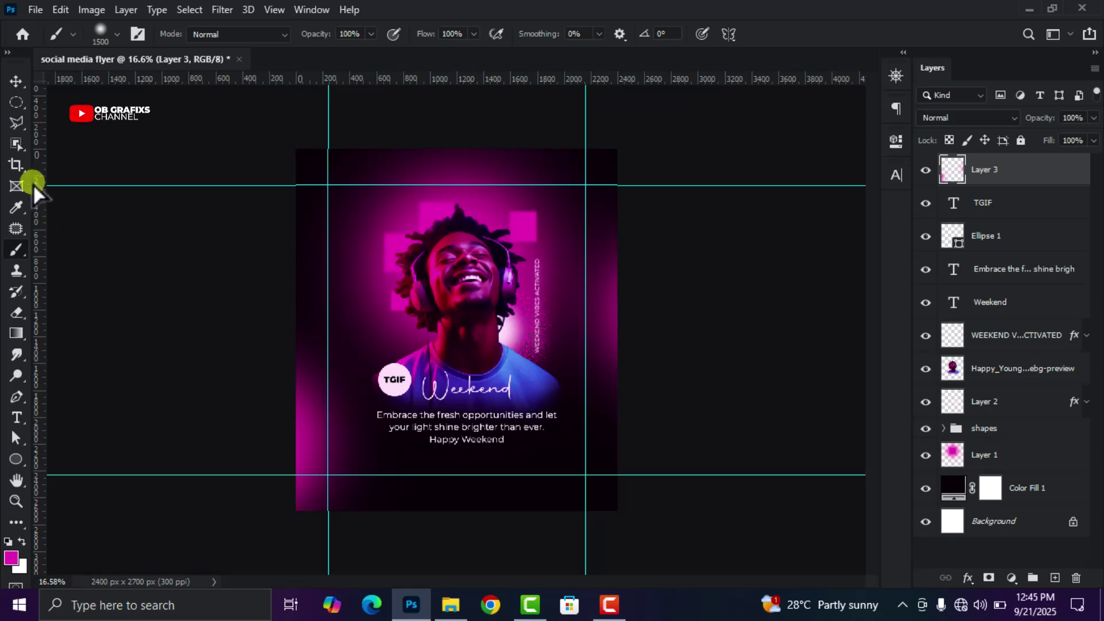
Step: Scale the edge-glow layer up to about 103% so it extends to the canvas top, apply the transform, and deselect the layer
click(16, 81)
scroll(382, 345, down, 1)
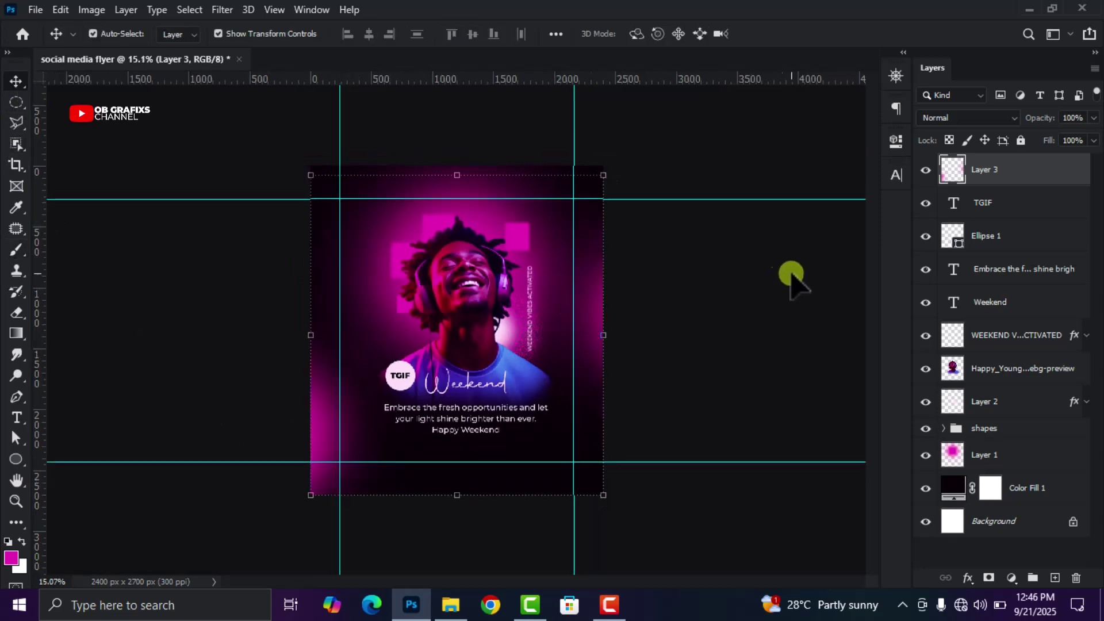
drag(455, 171, 454, 162)
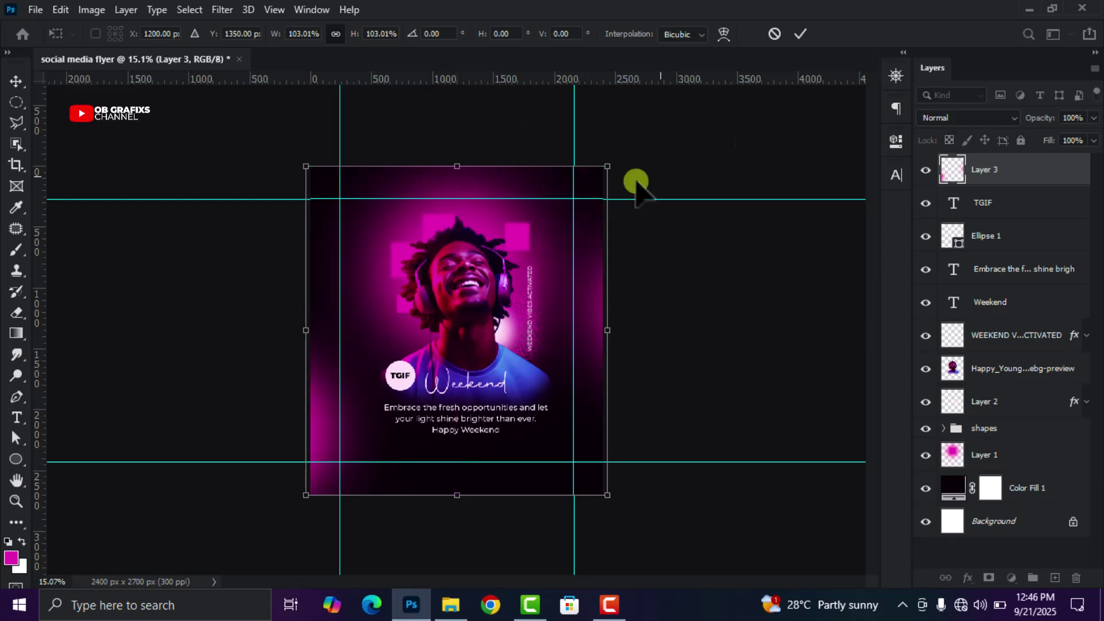
click(800, 33)
scroll(635, 362, down, 1)
scroll(635, 362, up, 2)
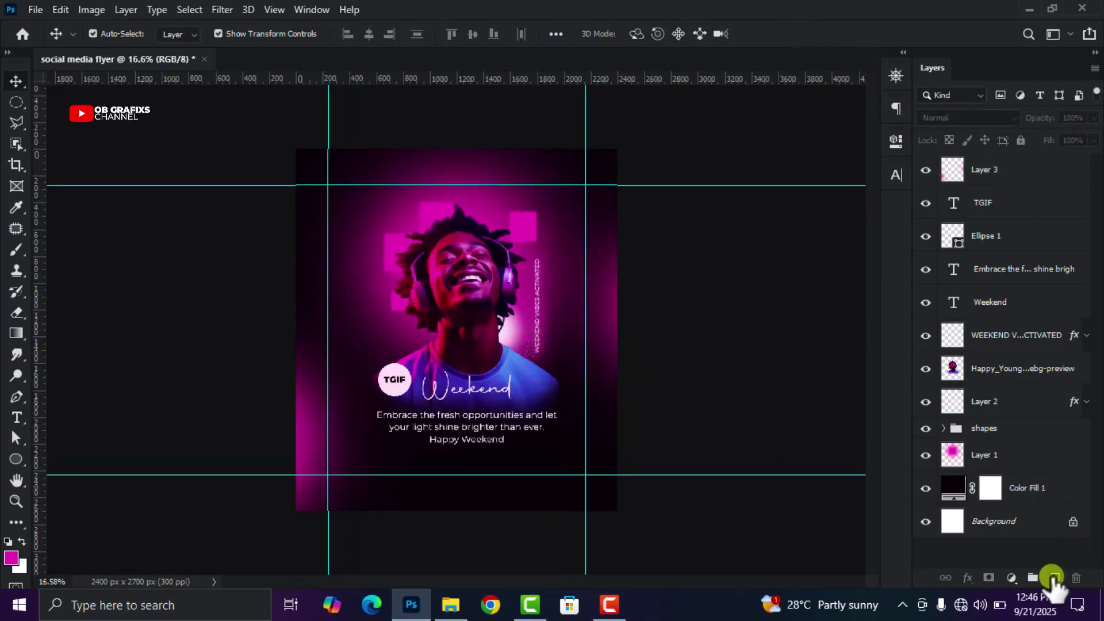
Step: Create a new empty layer above all others and set the Soft Round brush size to 700 px for painting on it
click(1055, 578)
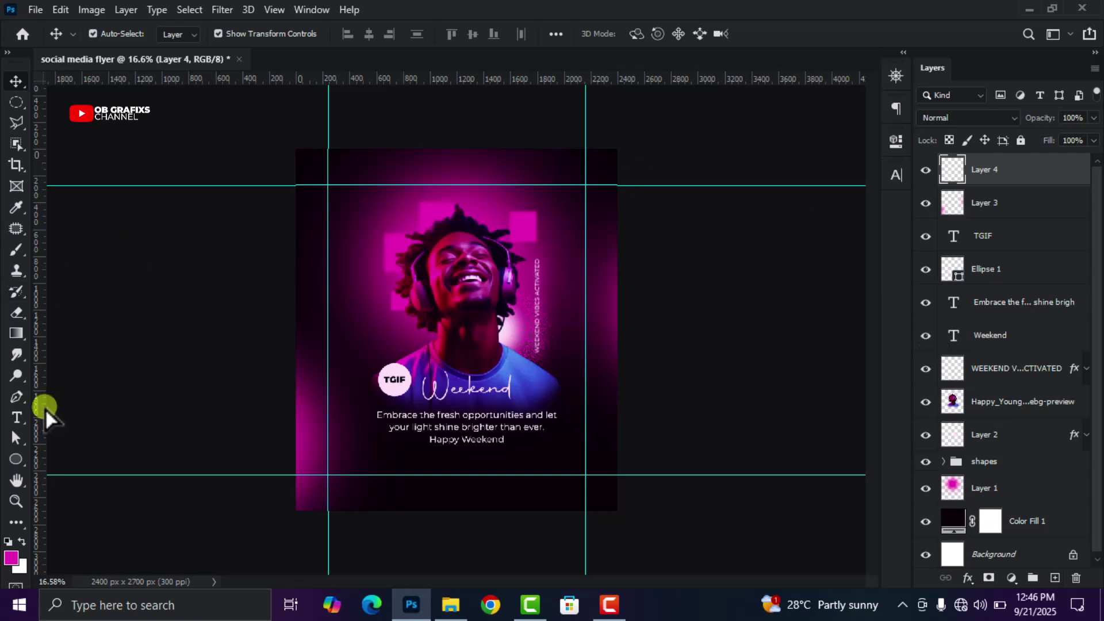
click(16, 249)
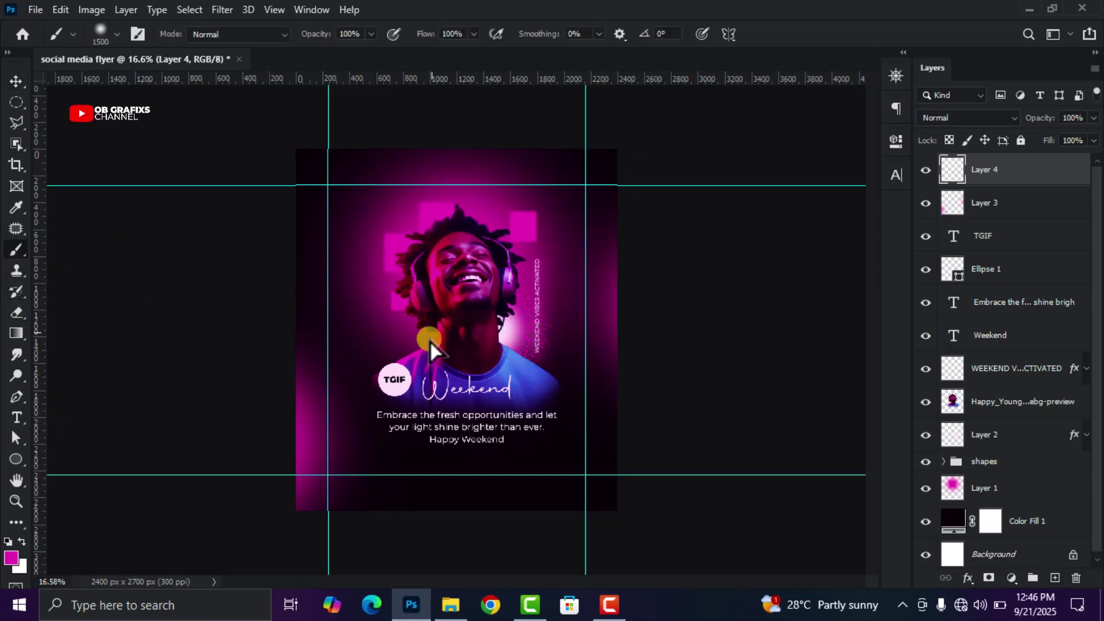
right_click(405, 399)
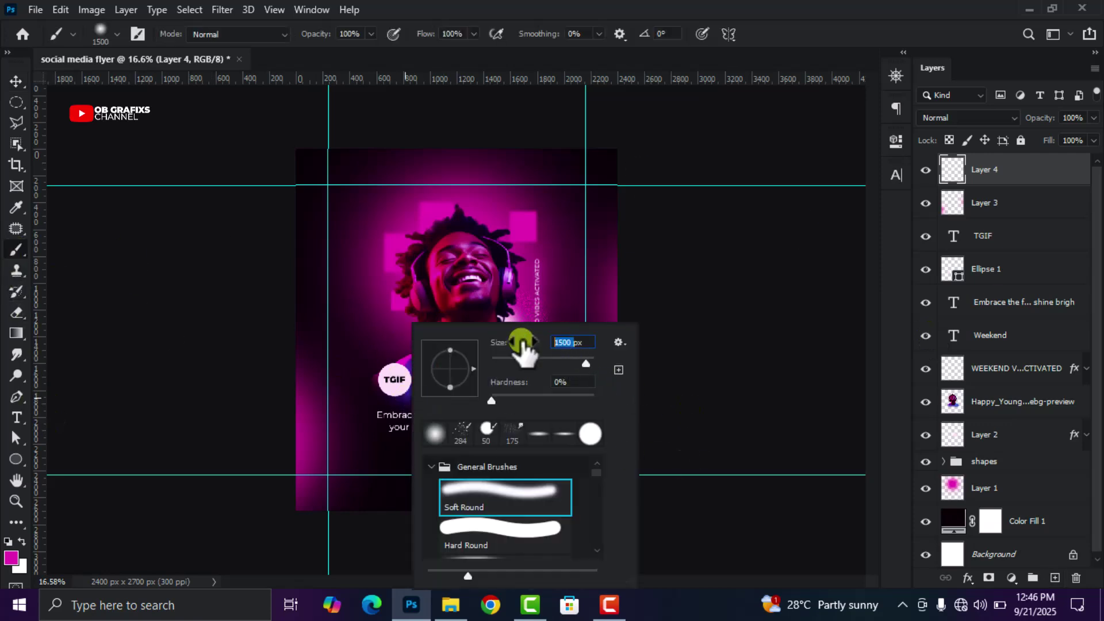
text(700)
key(Return)
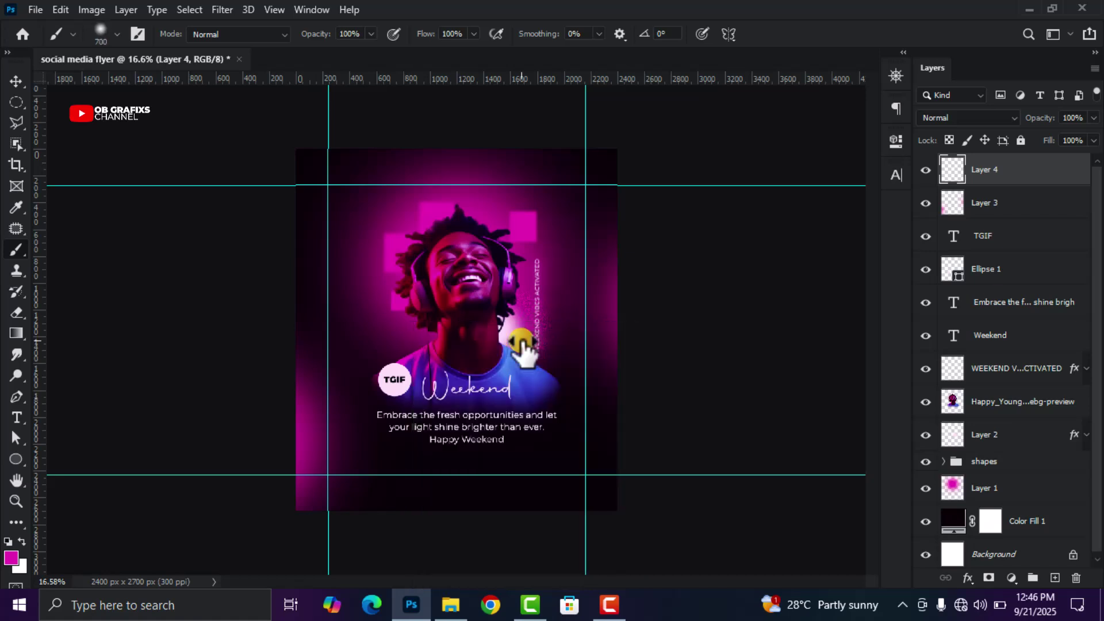